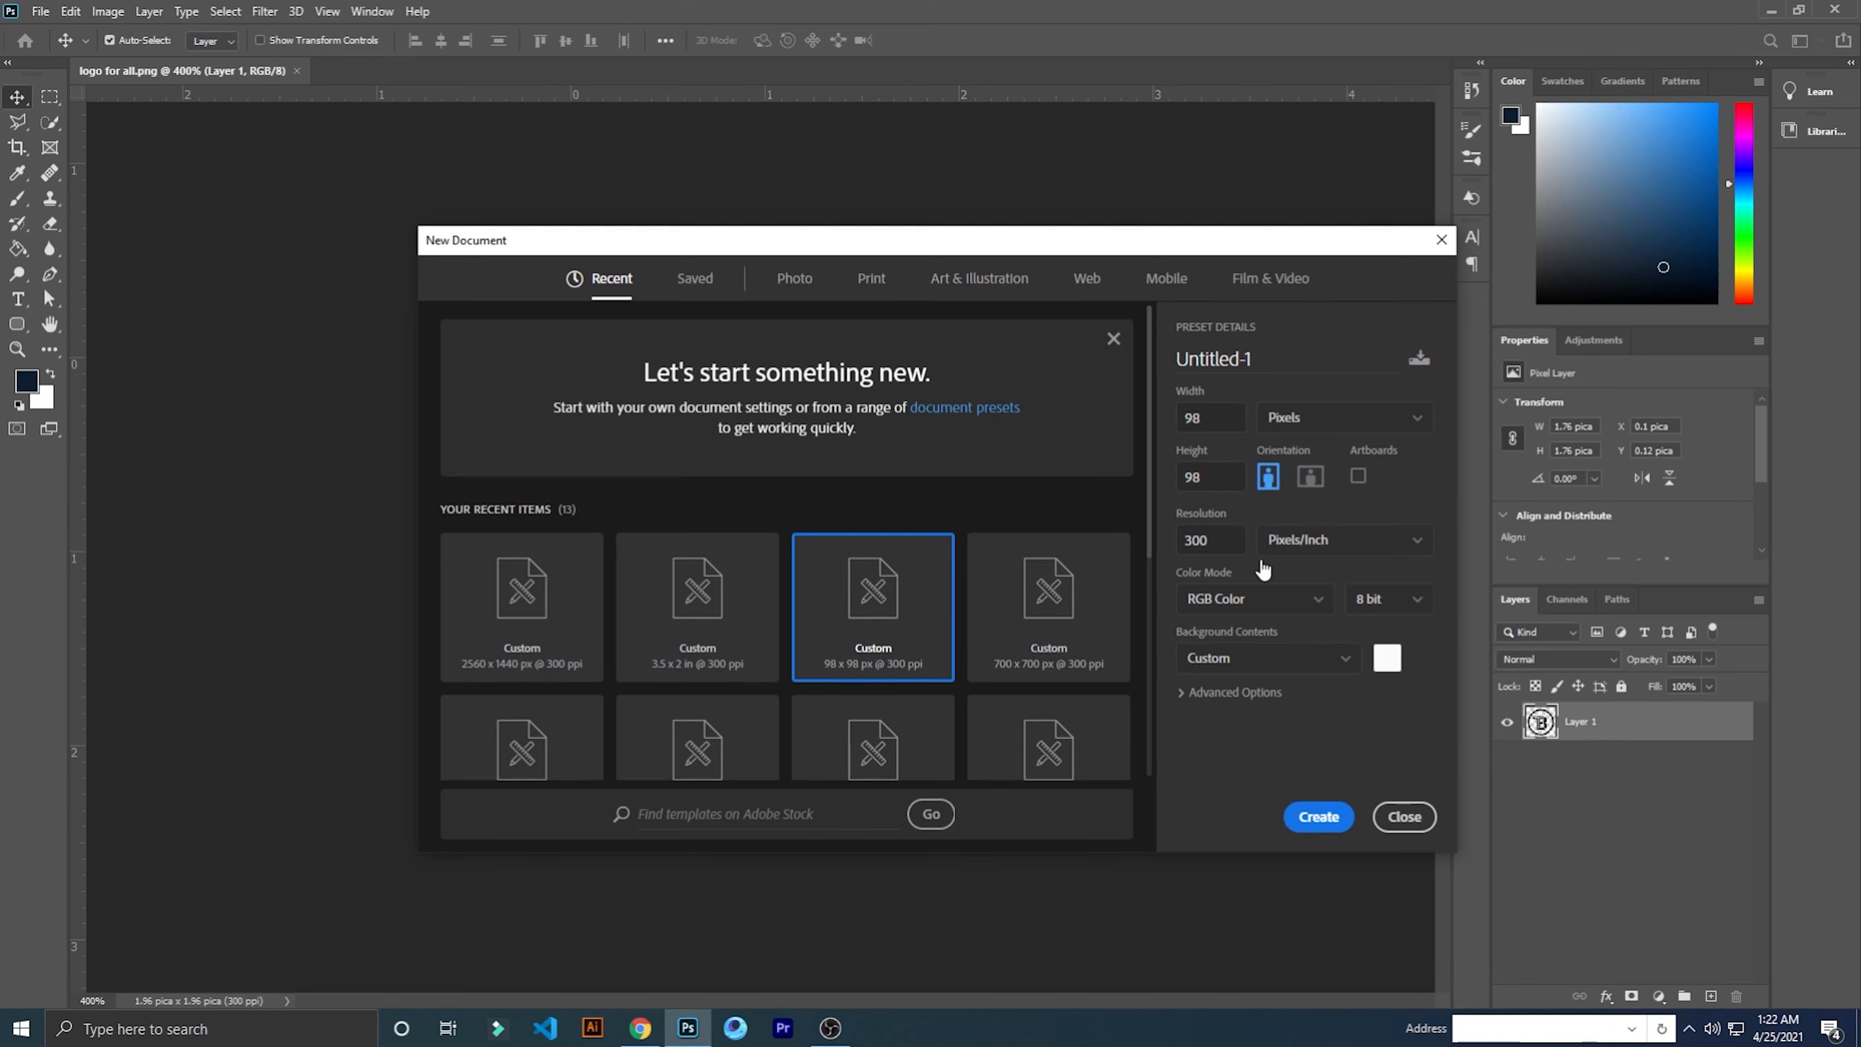
Create a 98 x 98 px RGB document at 300 pixels/inch and fit it to the view.
left_click(1323, 825)
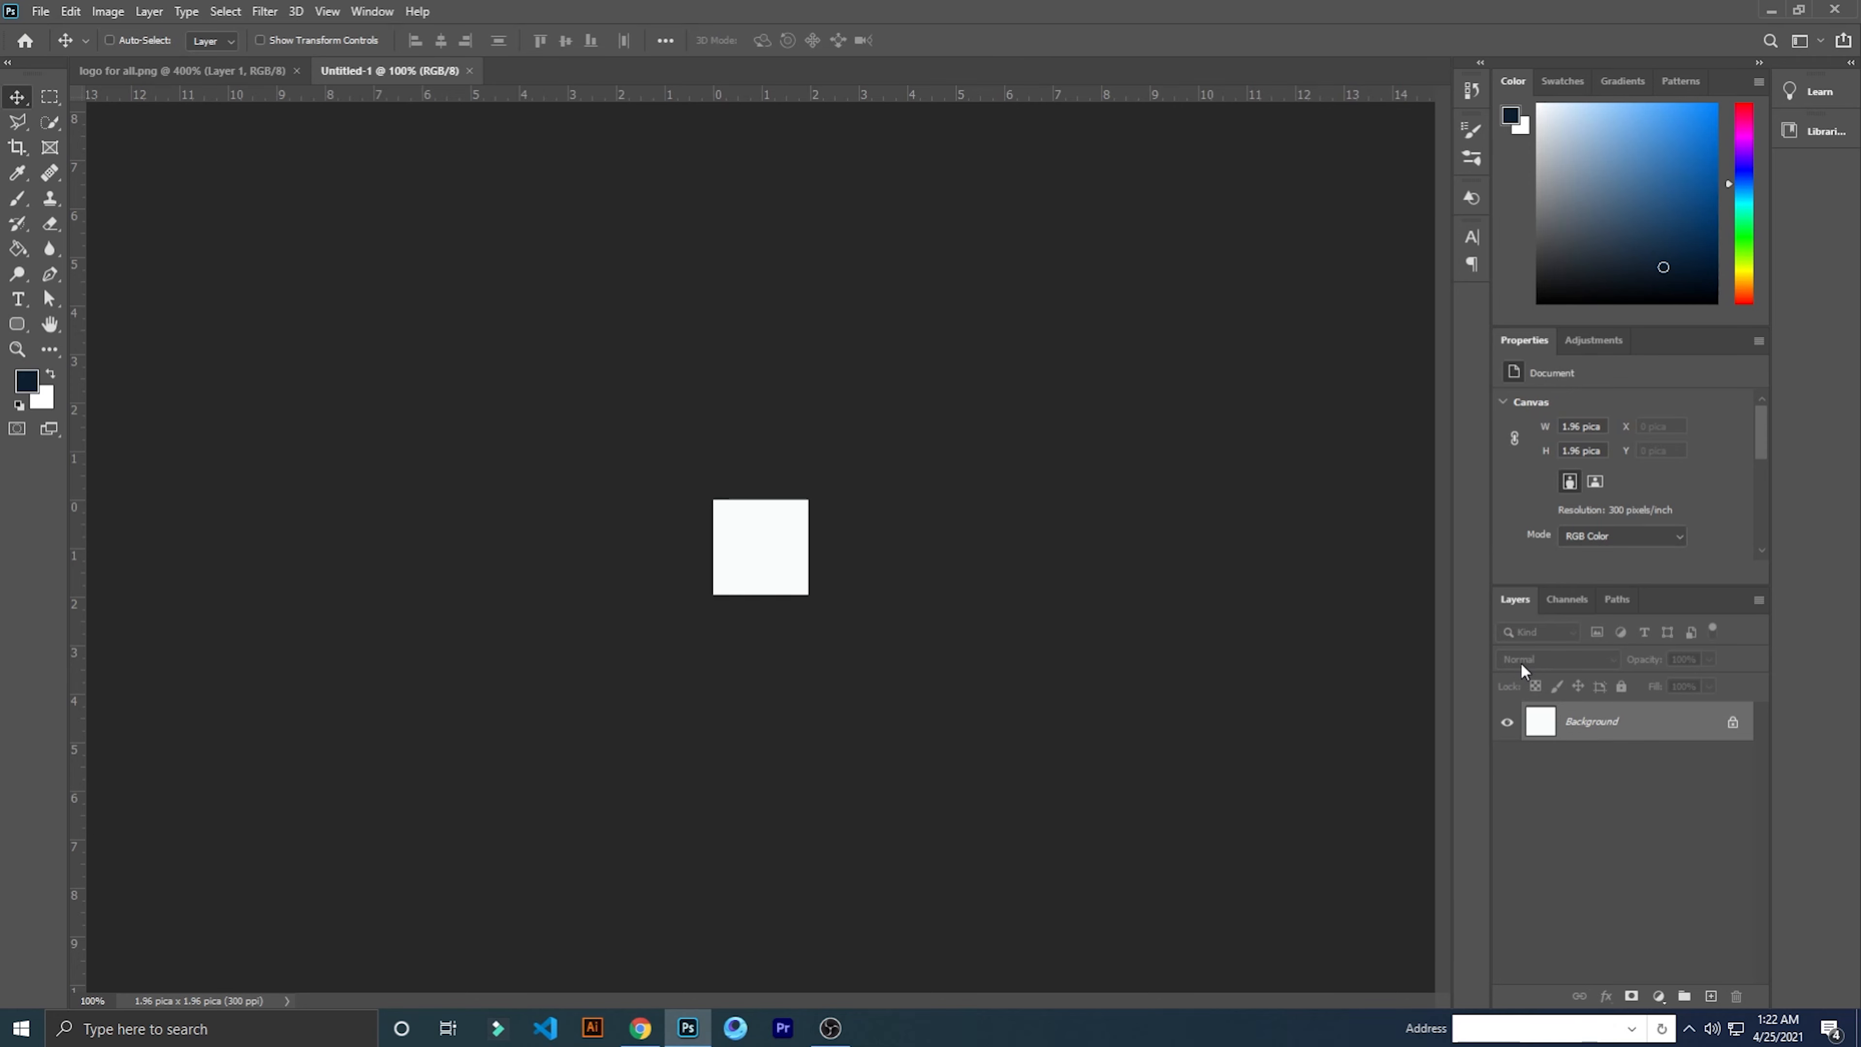
key("ctrl+plus")
key("ctrl+plus")
key("ctrl+plus")
key("ctrl+plus")
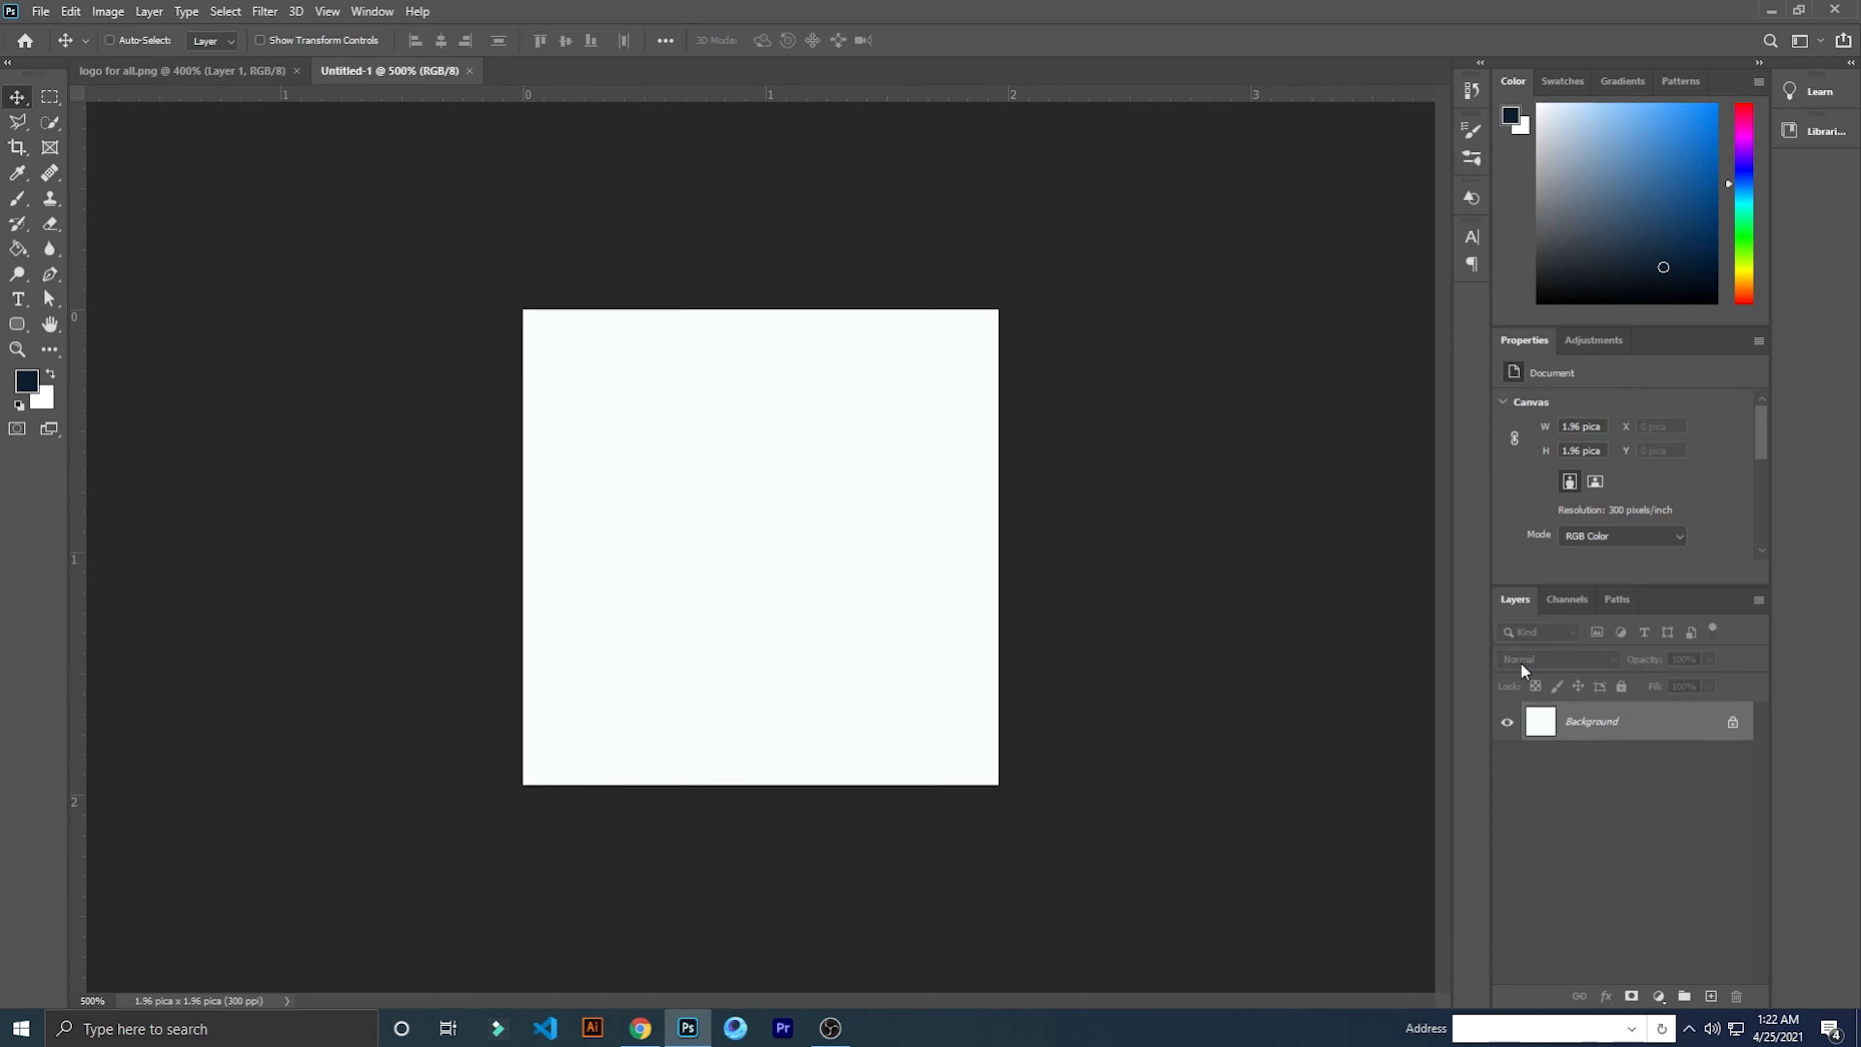
key("ctrl+0")
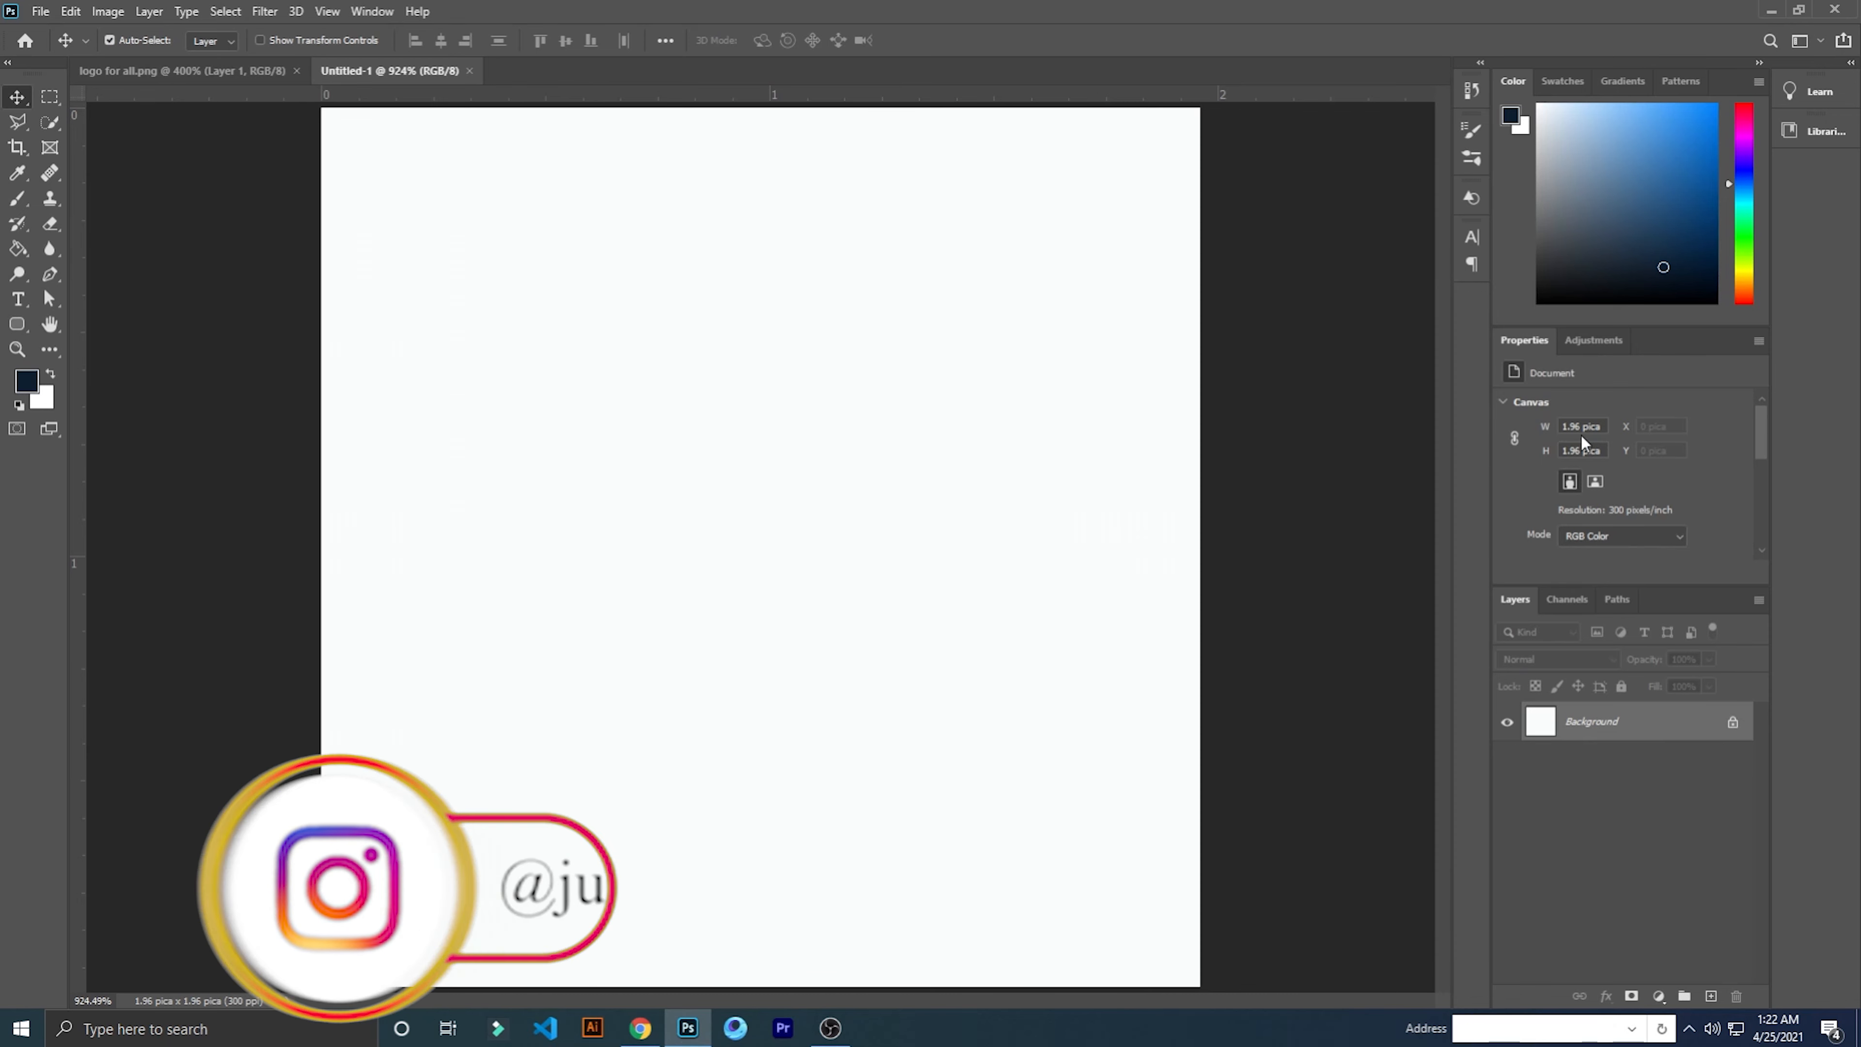
Draw an unfilled ellipse about 89 by 85 px with a 5 px dark navy stroke.
key("u")
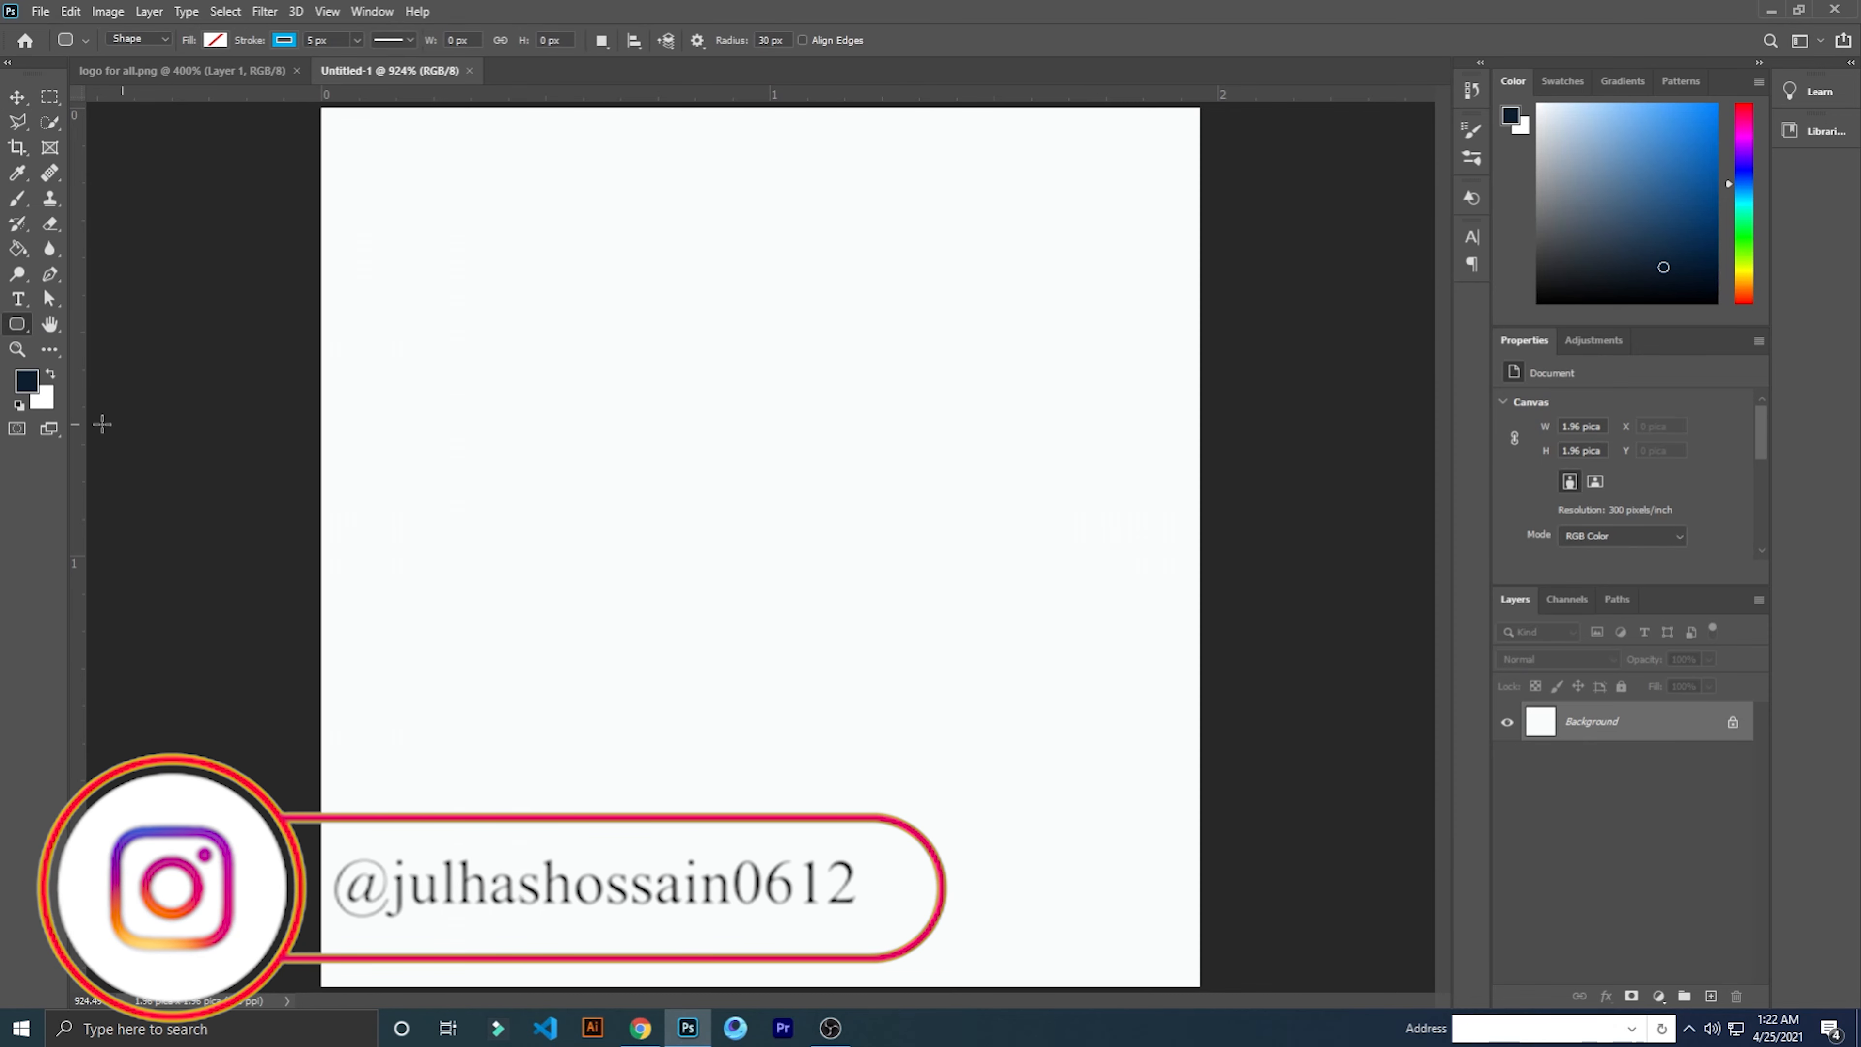
right_click(17, 323)
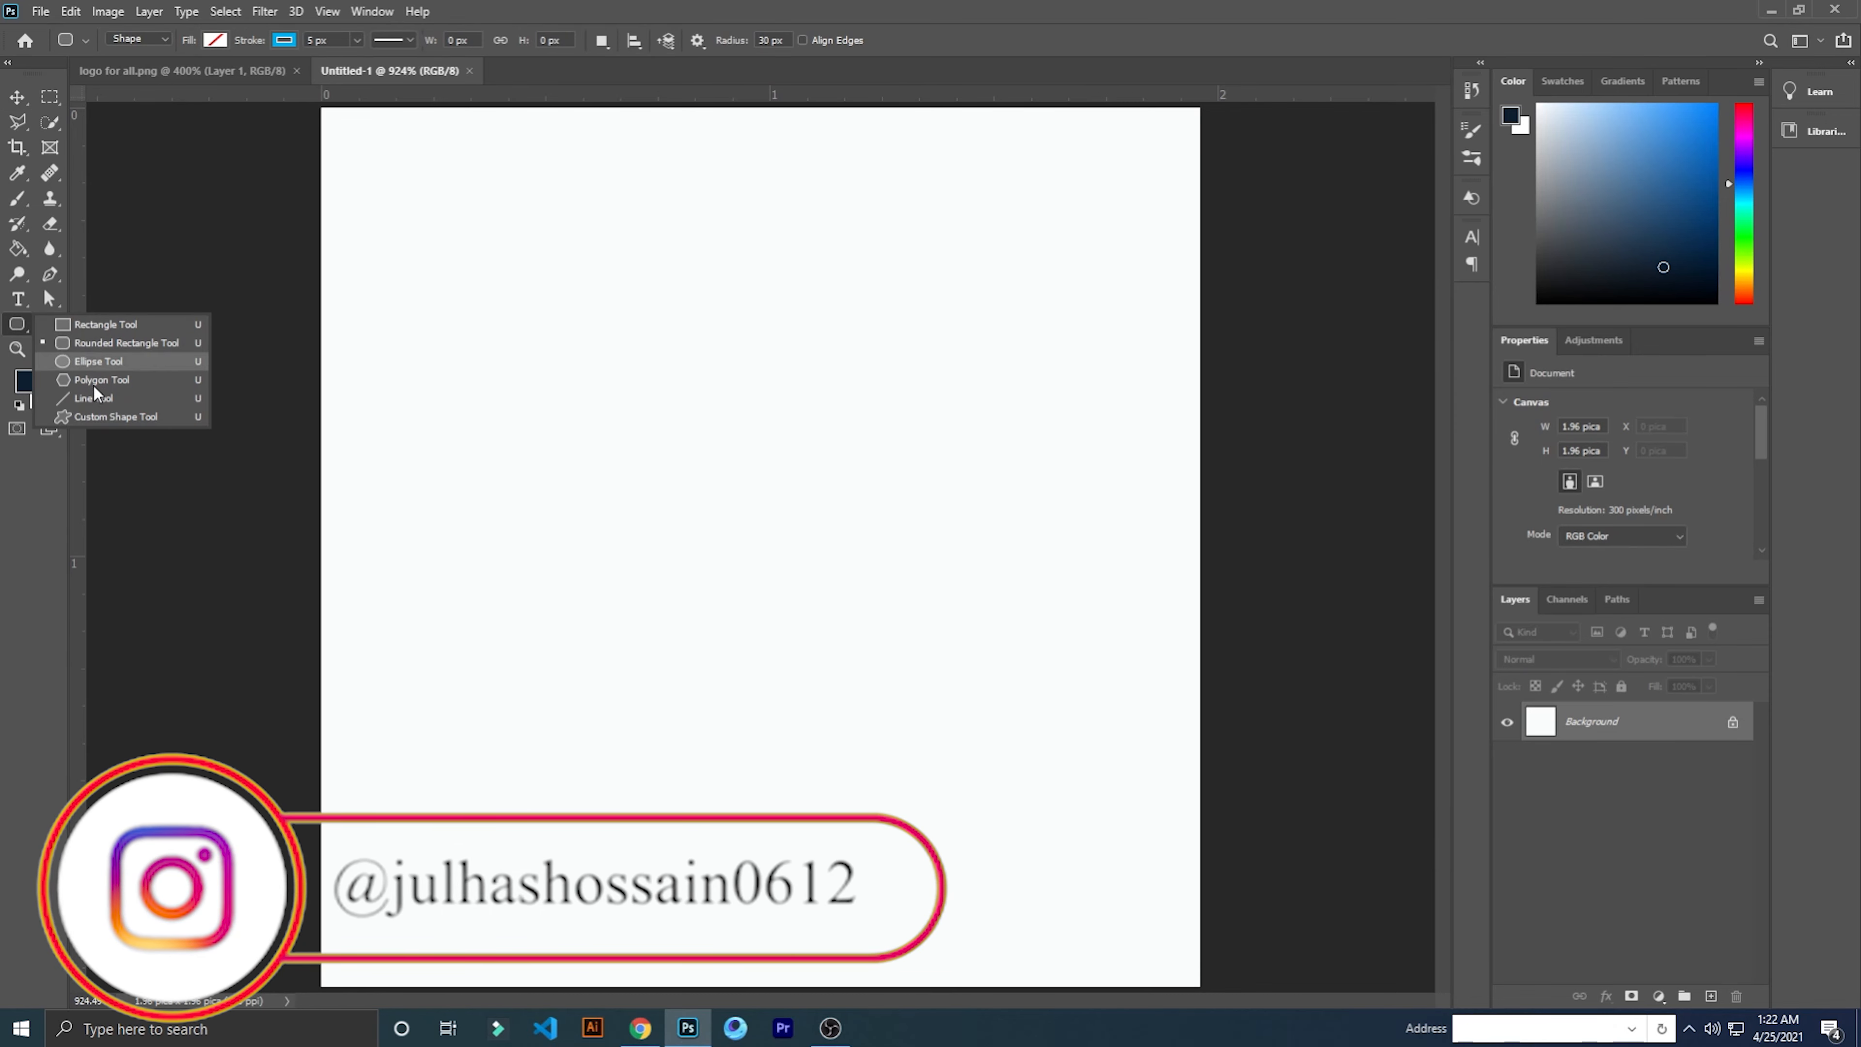
left_click(118, 362)
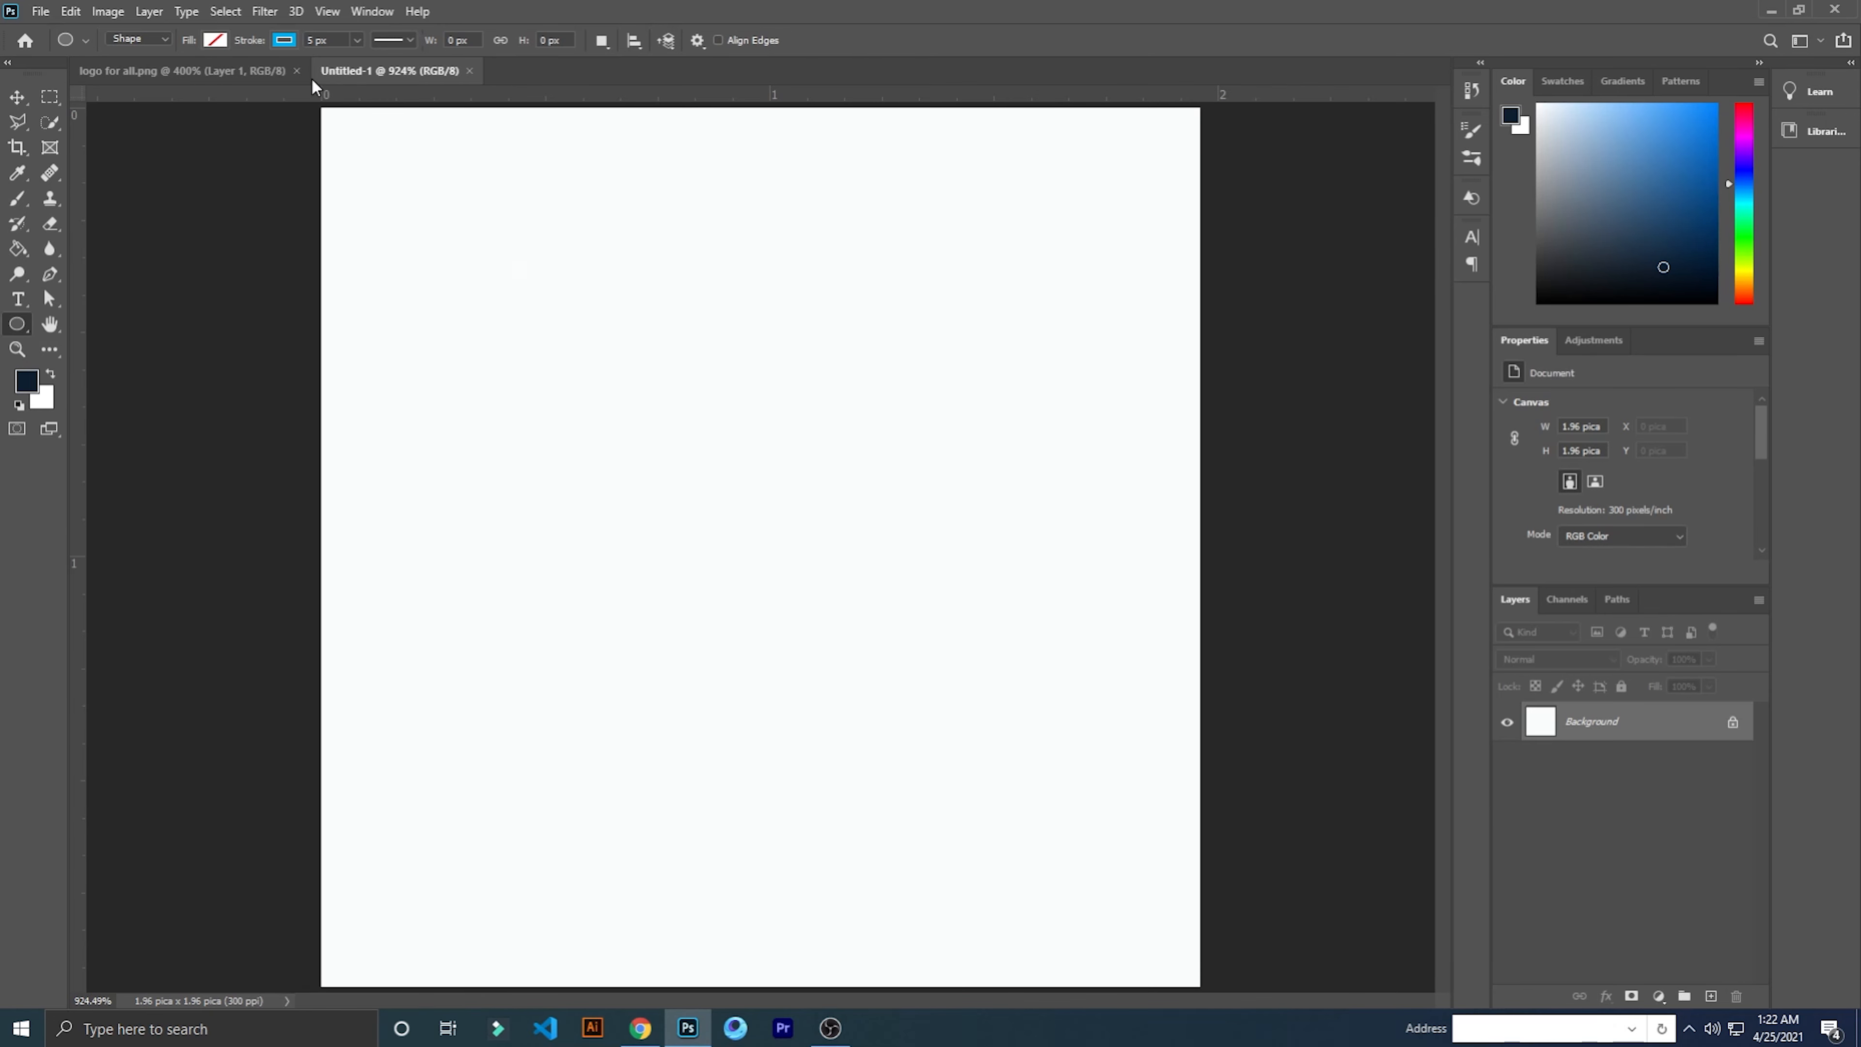
left_click(283, 41)
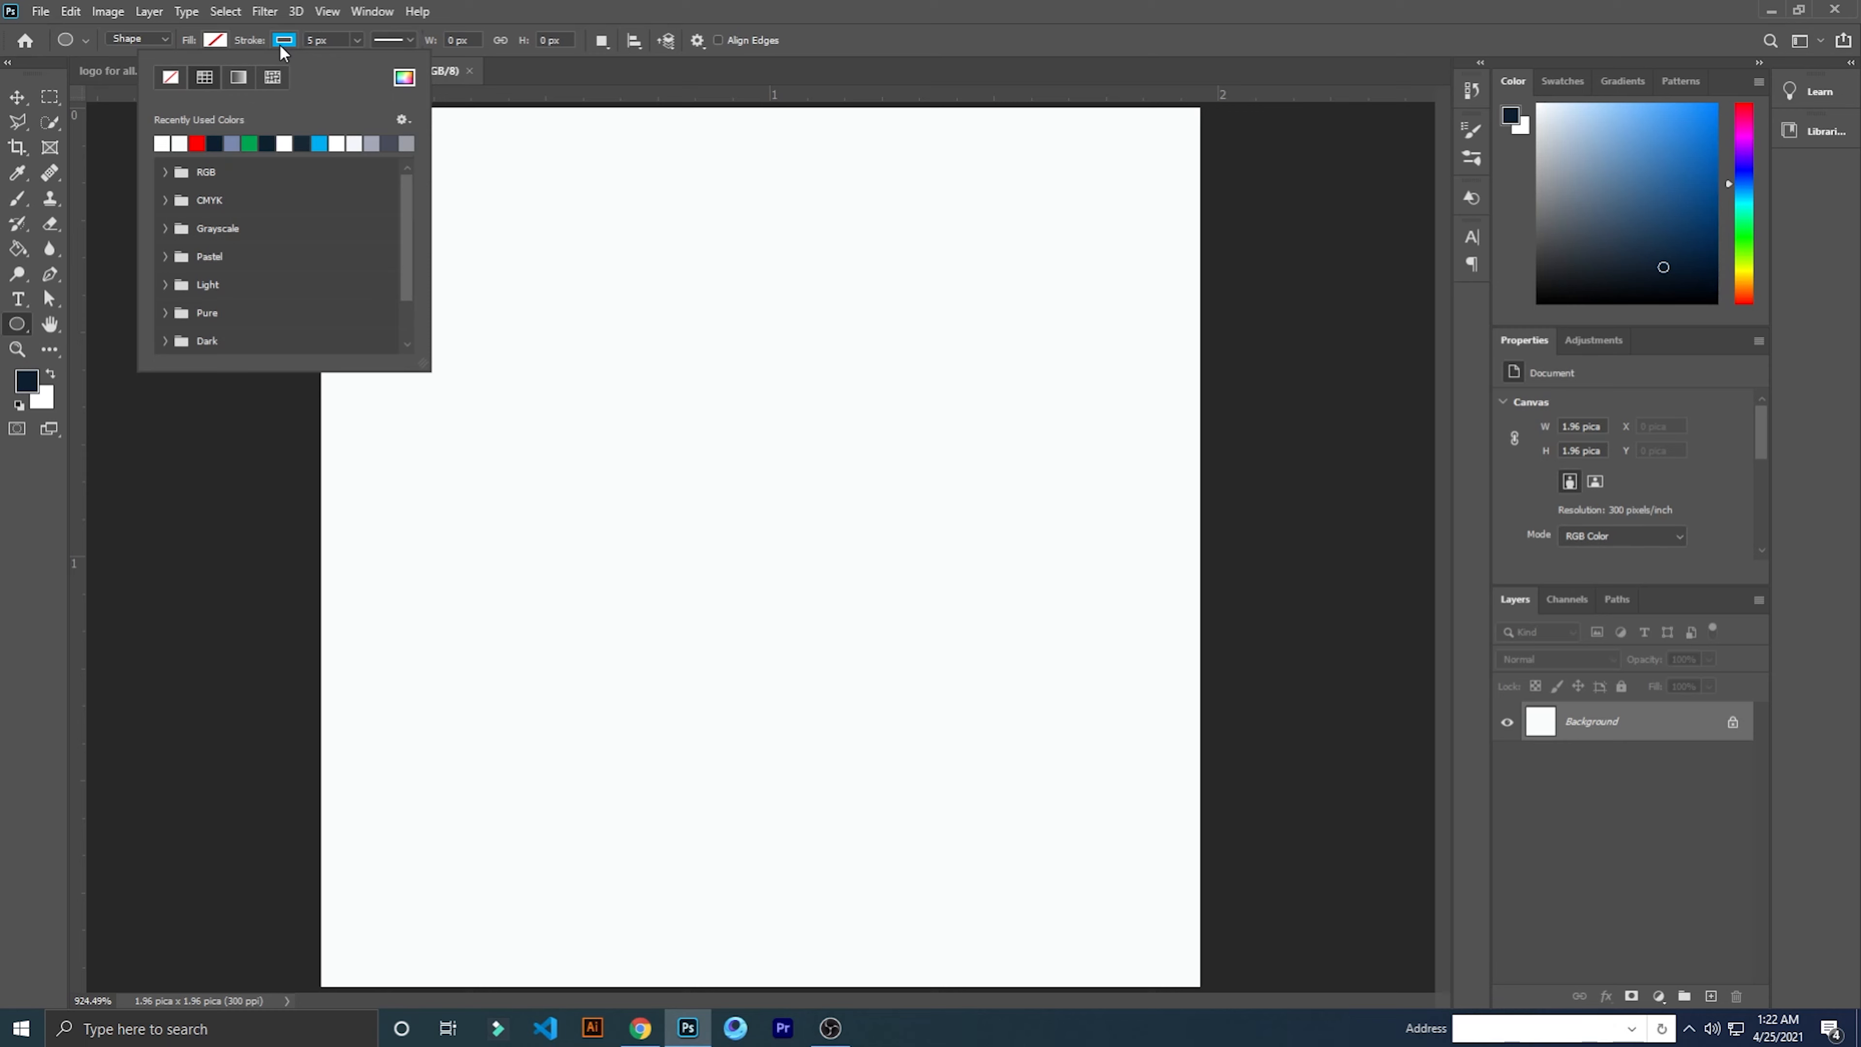
left_click(283, 140)
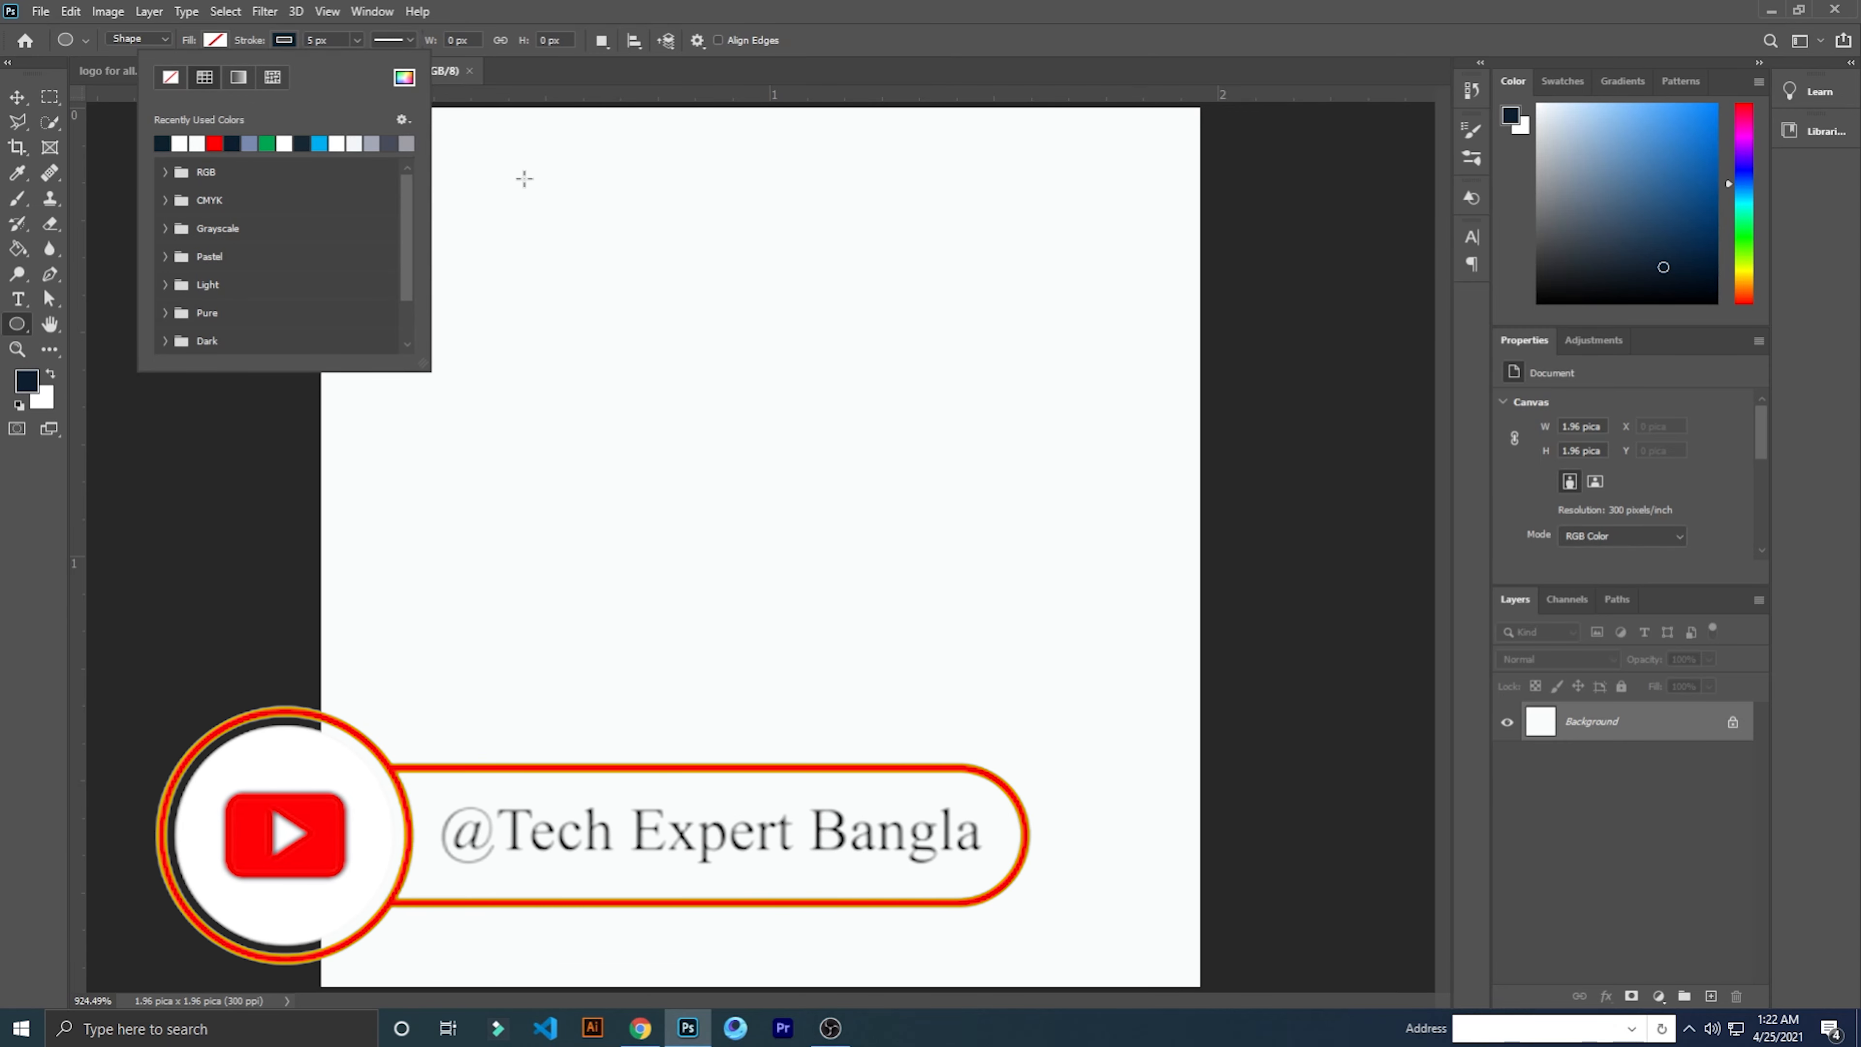
left_click(564, 75)
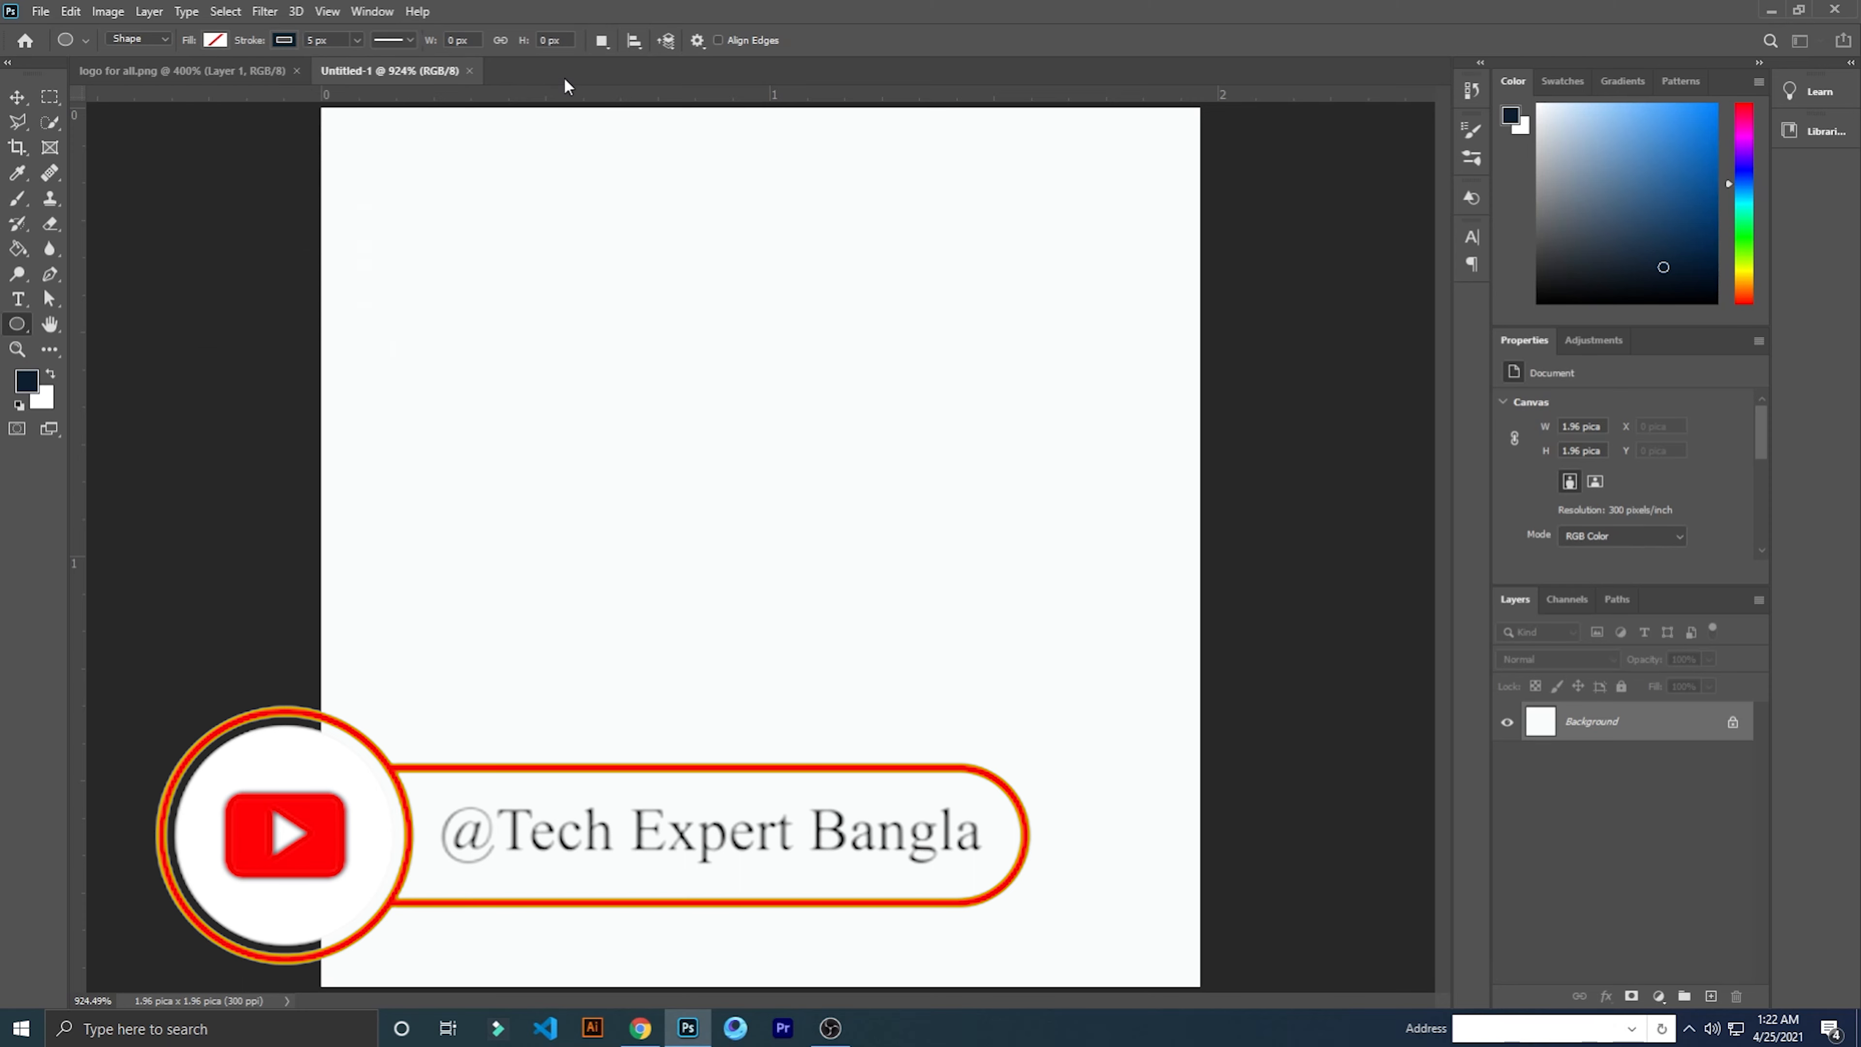
mouse_move(503, 227)
left_mouse_down()
mouse_move(918, 707)
mouse_move(1238, 962)
mouse_move(1297, 983)
left_mouse_up()
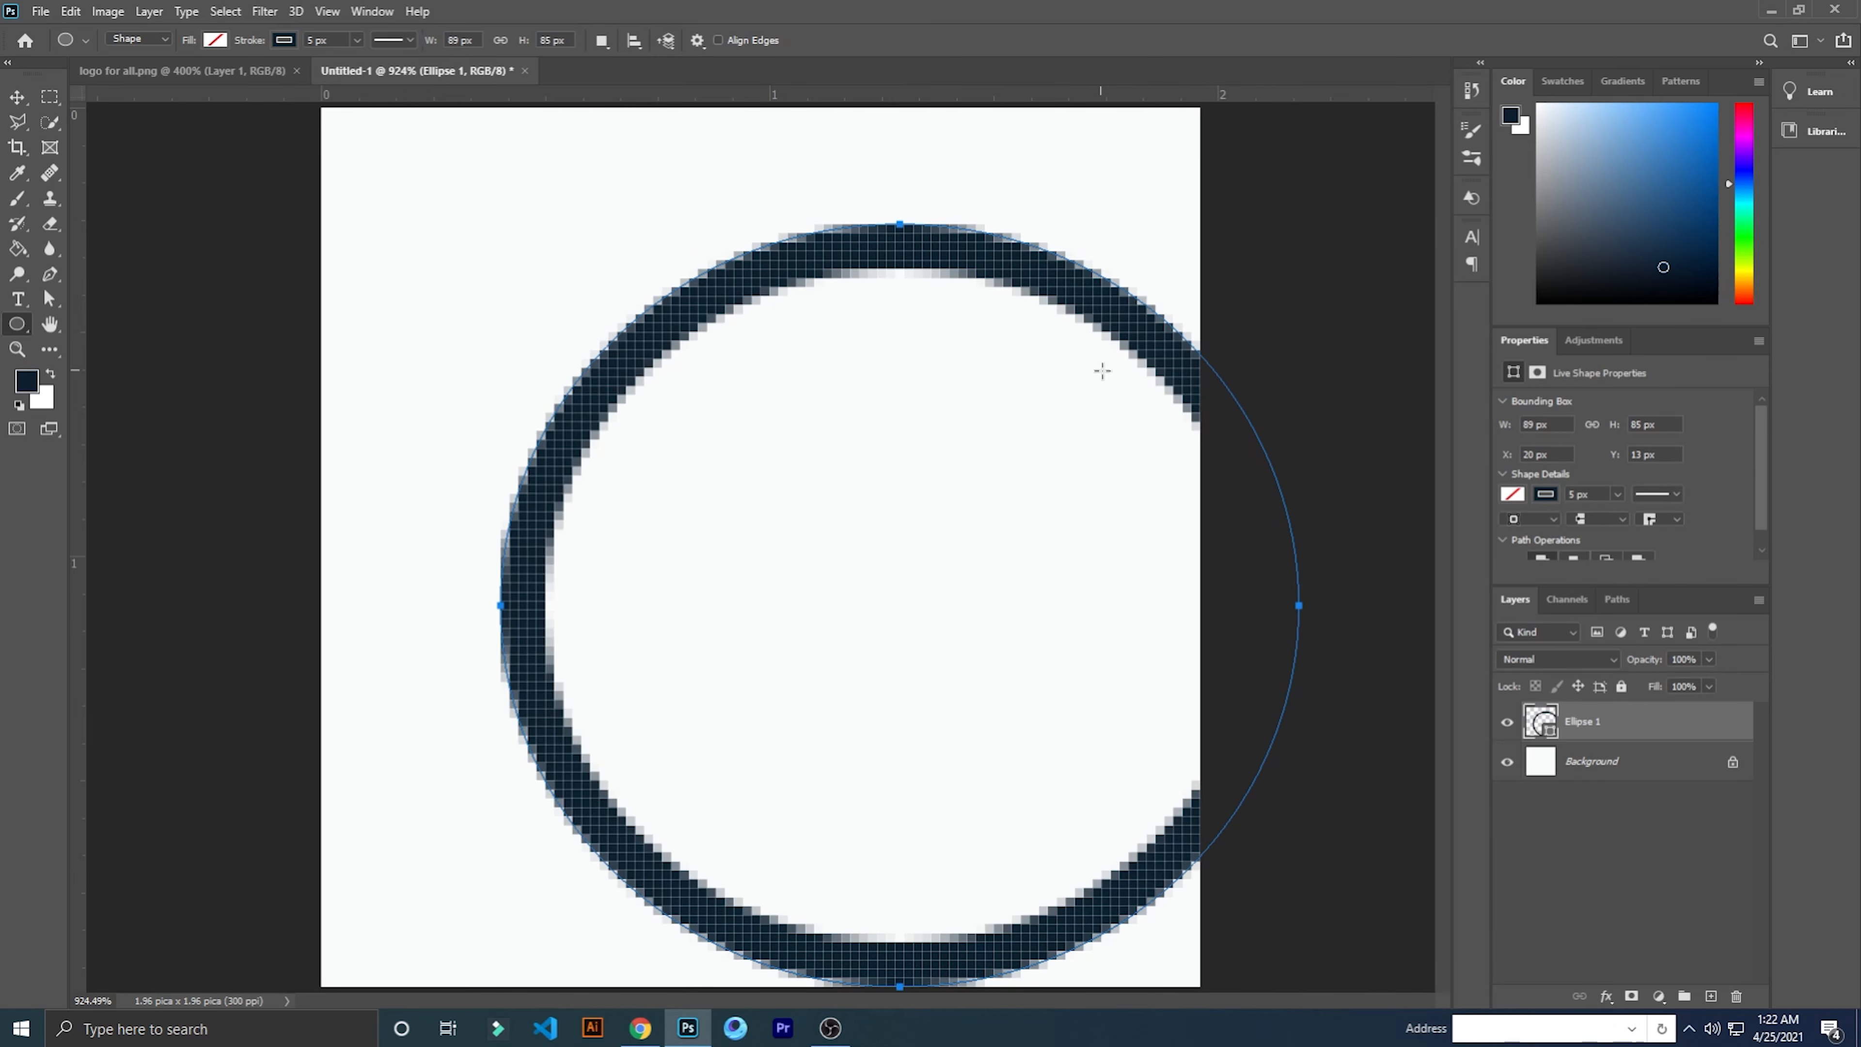
key("Return")
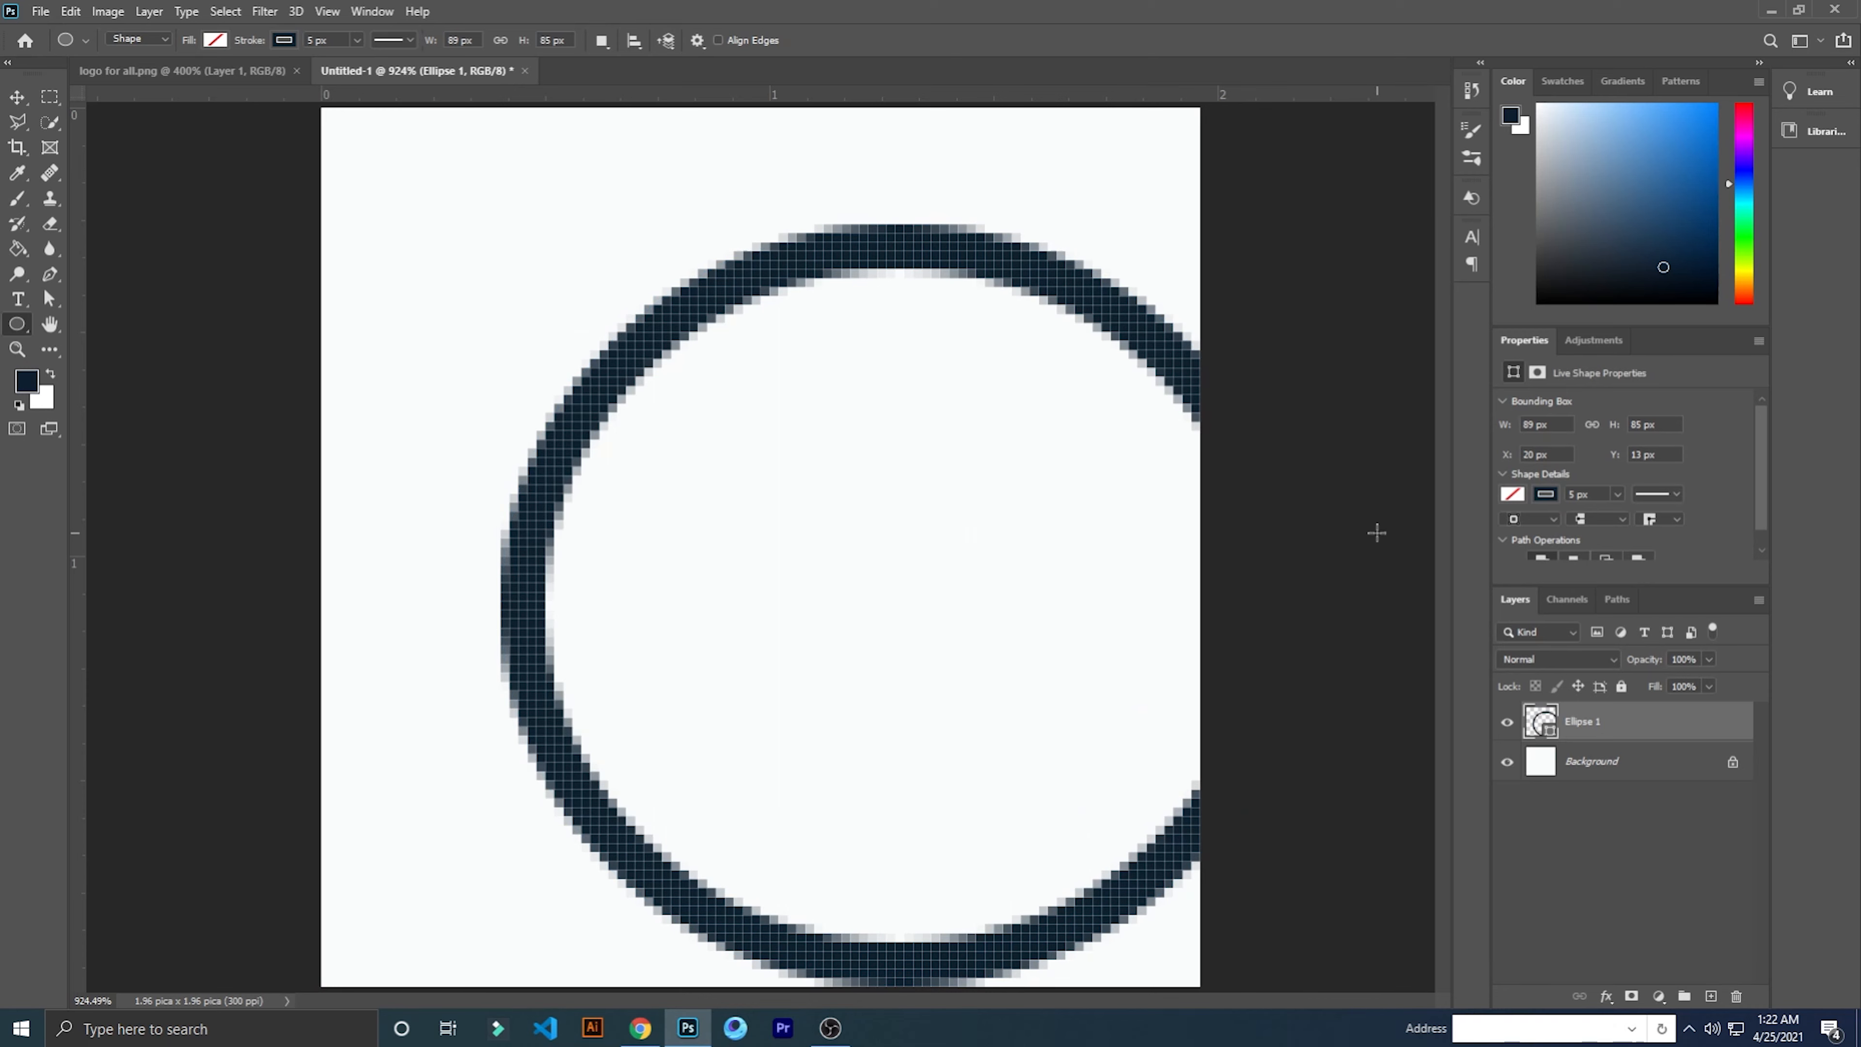
Move the ring fully onto the canvas and centre it vertically and horizontally on the Background layer.
left_click(17, 98)
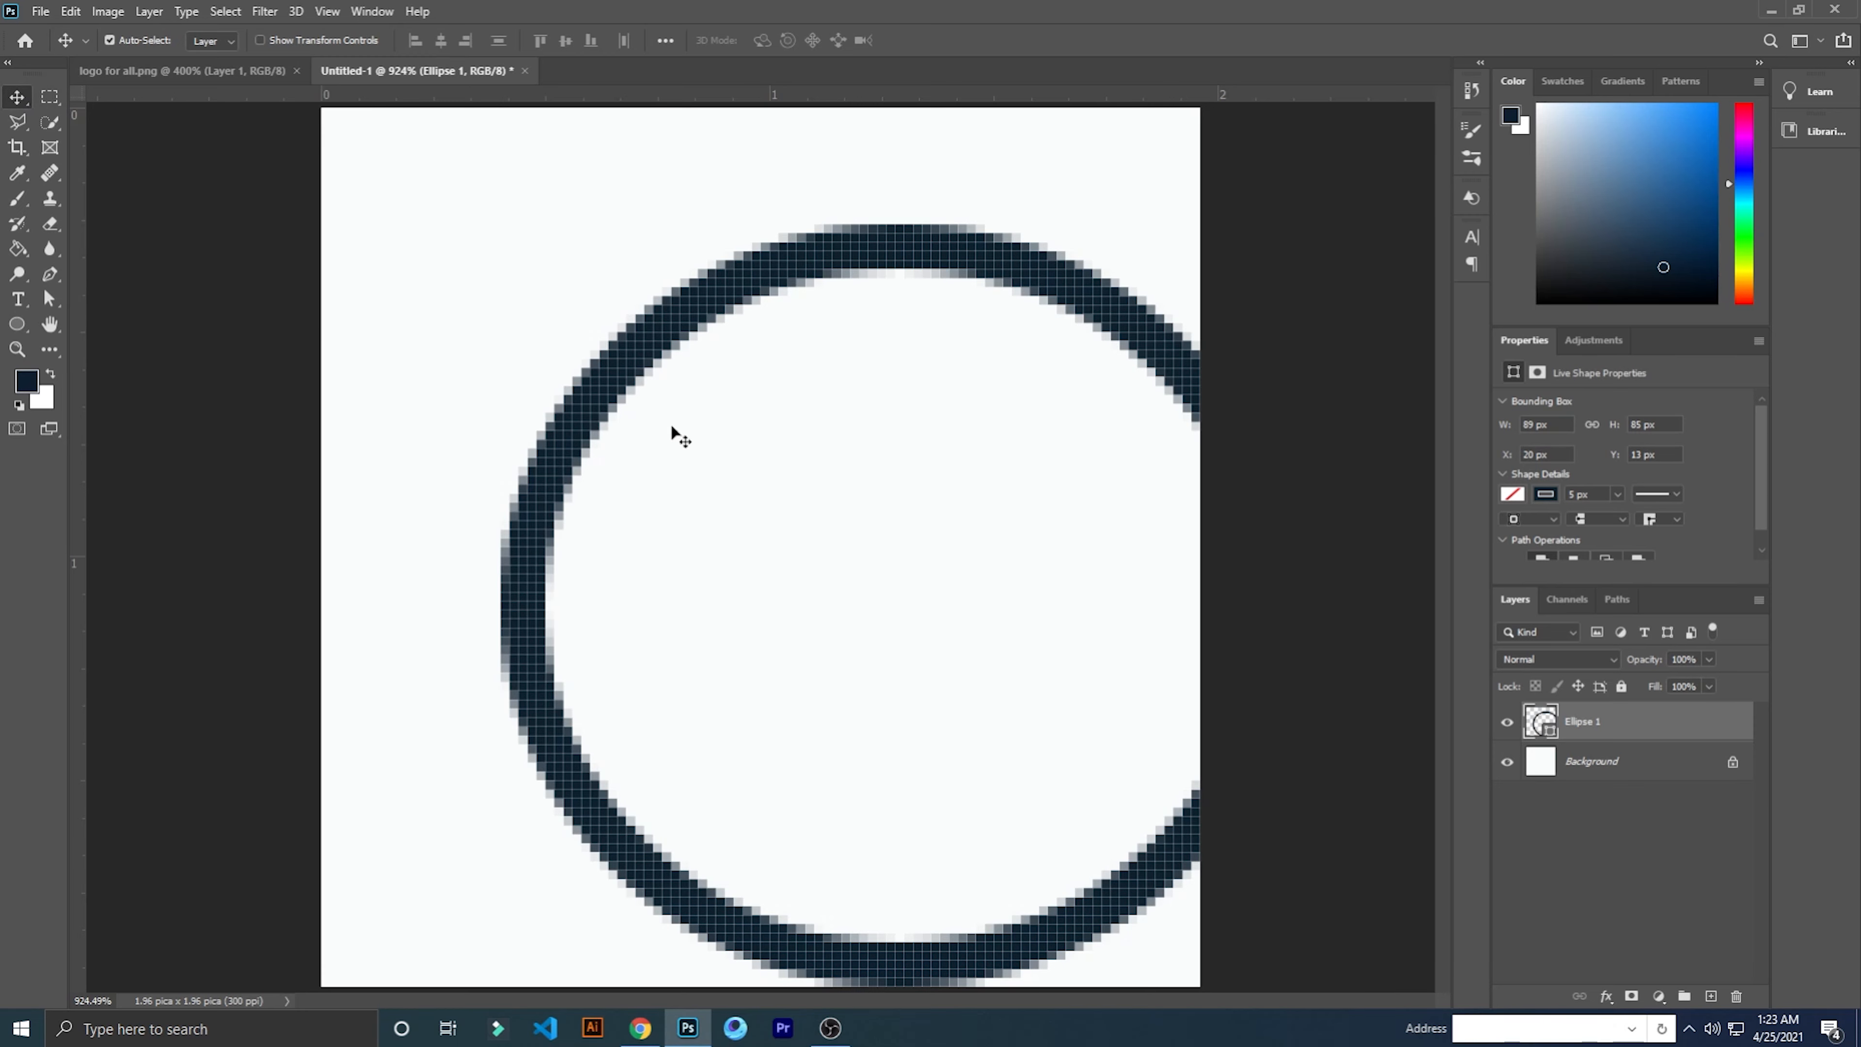
left_click_drag(656, 351, 535, 294)
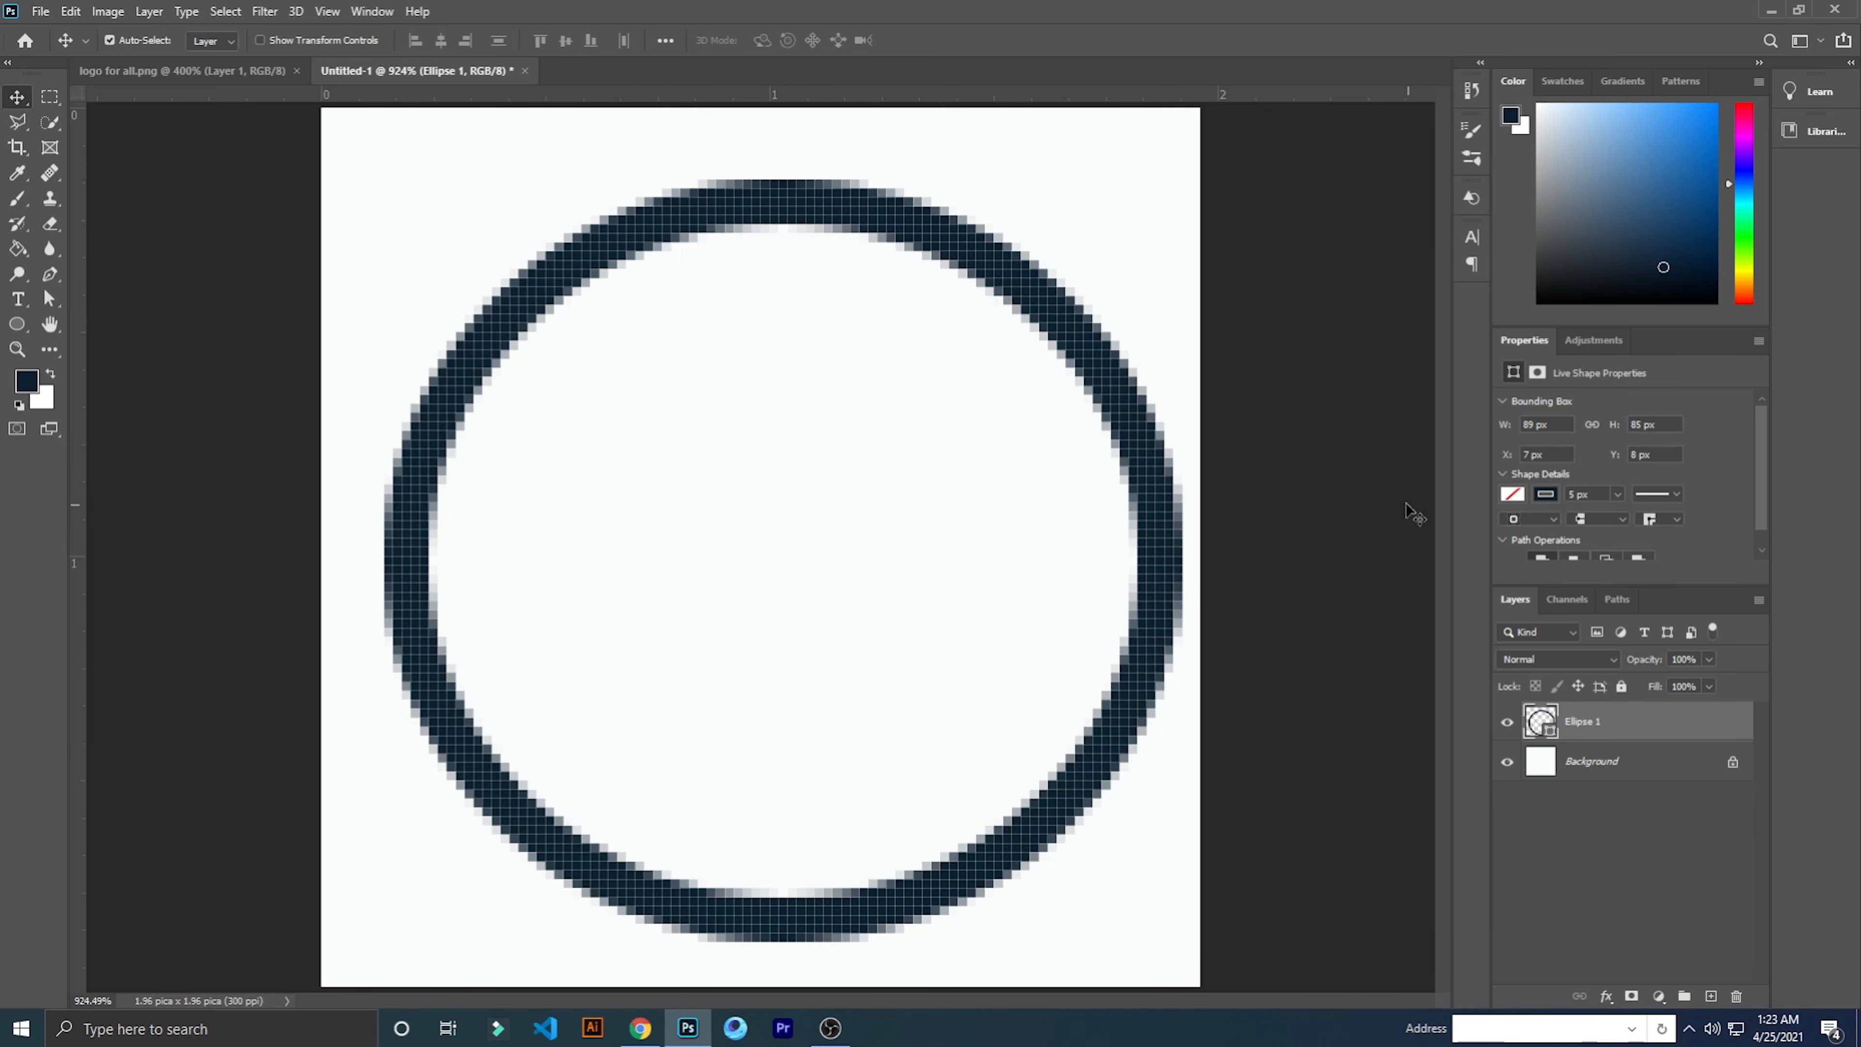
left_click(1592, 765, "shift")
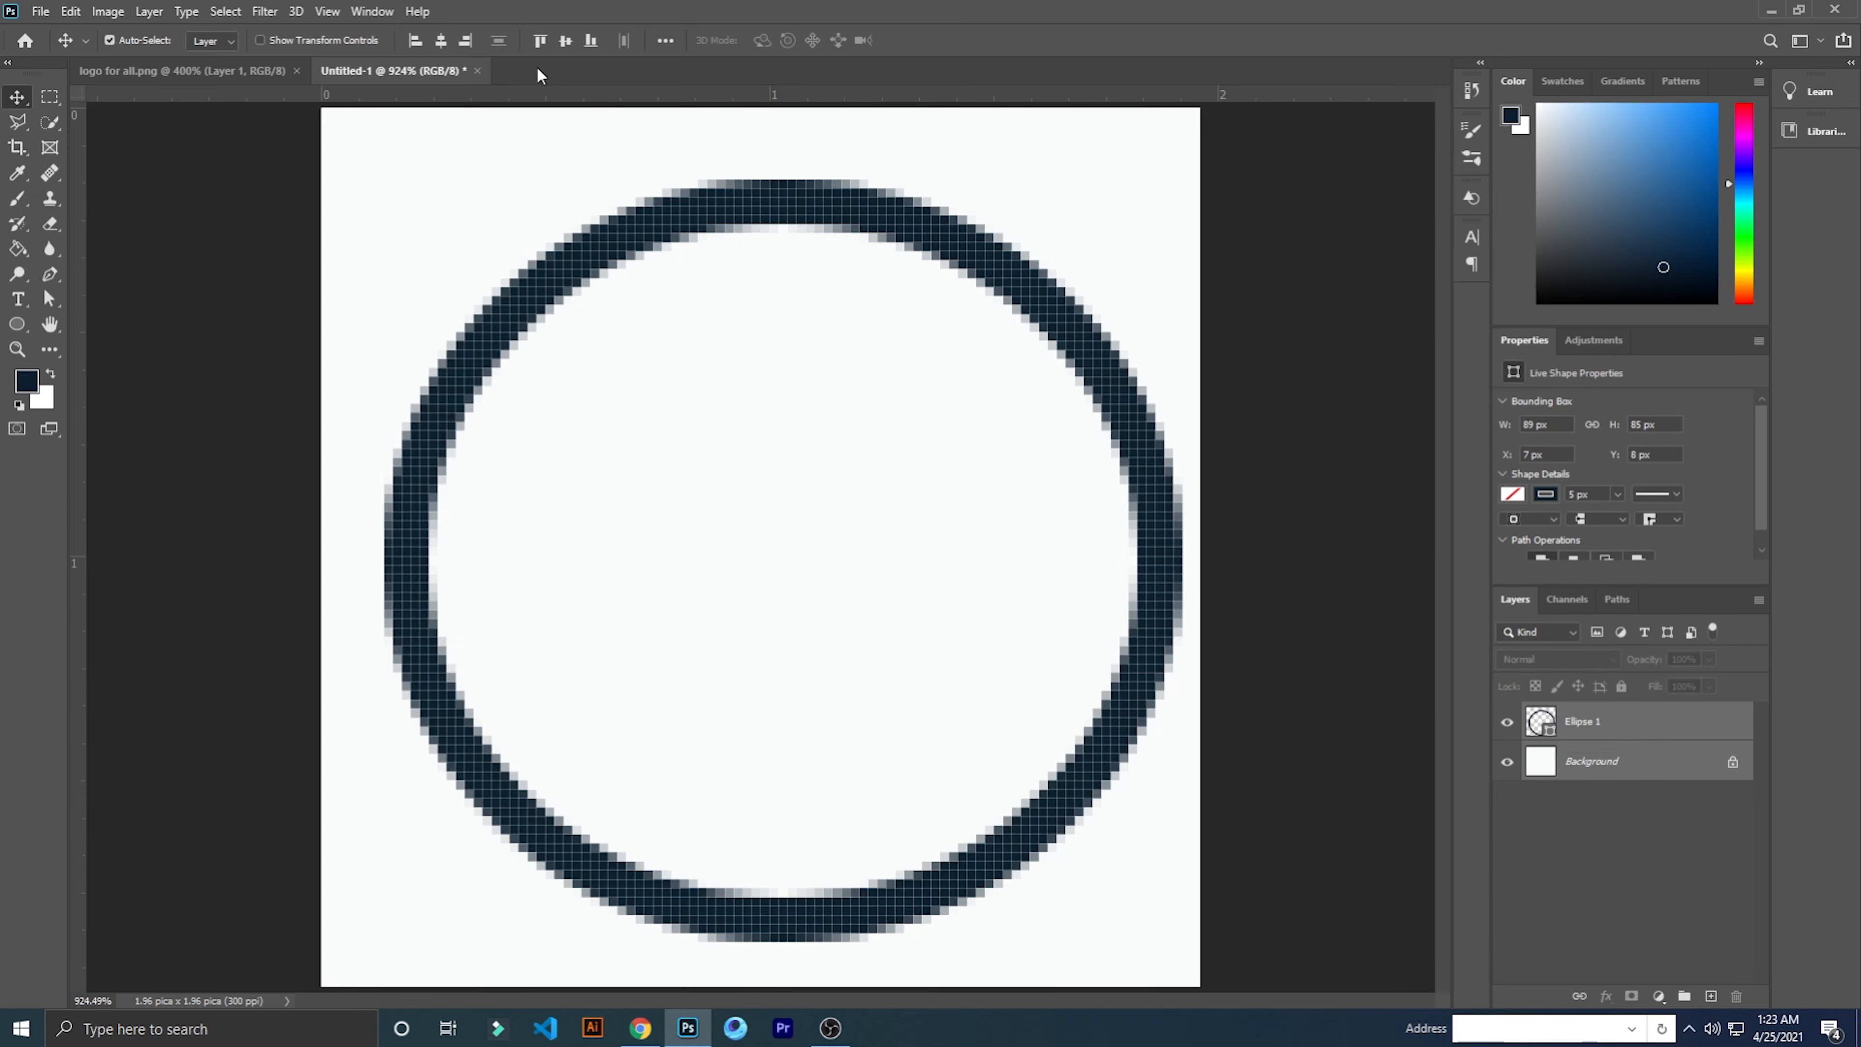
left_click(563, 41)
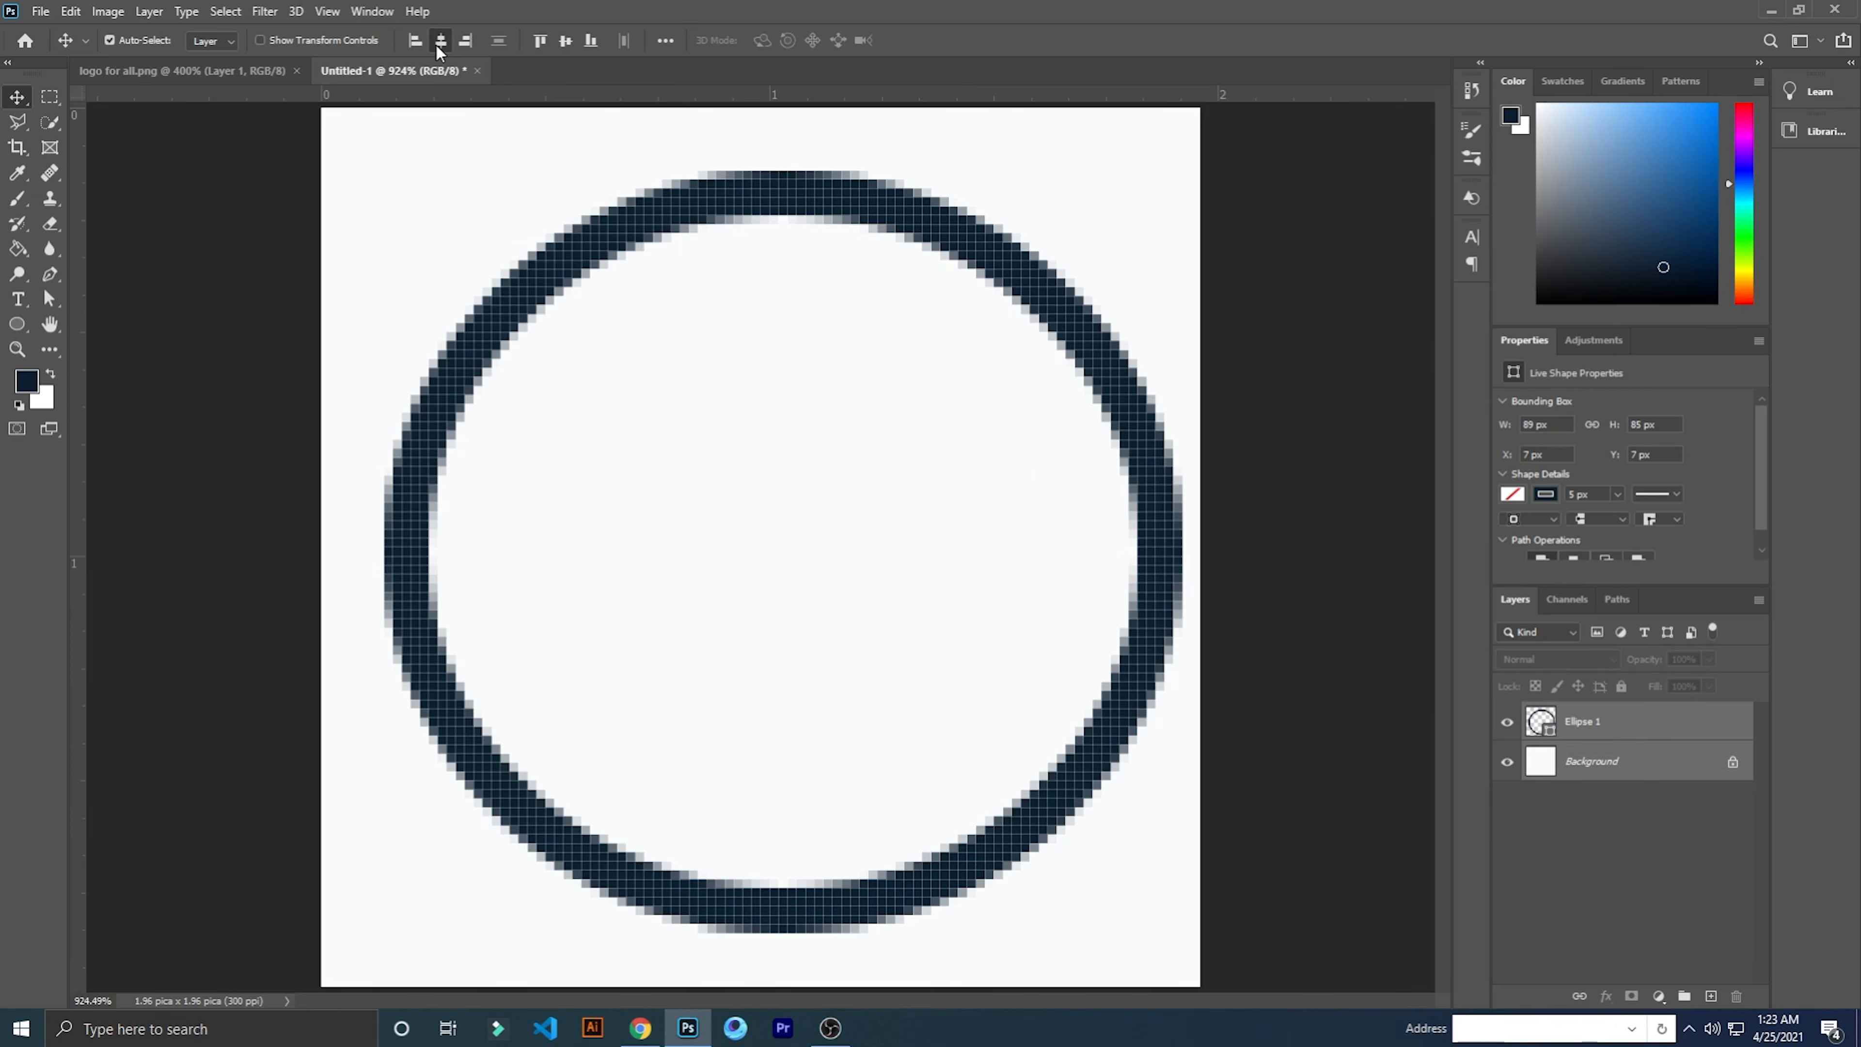
left_click(438, 43)
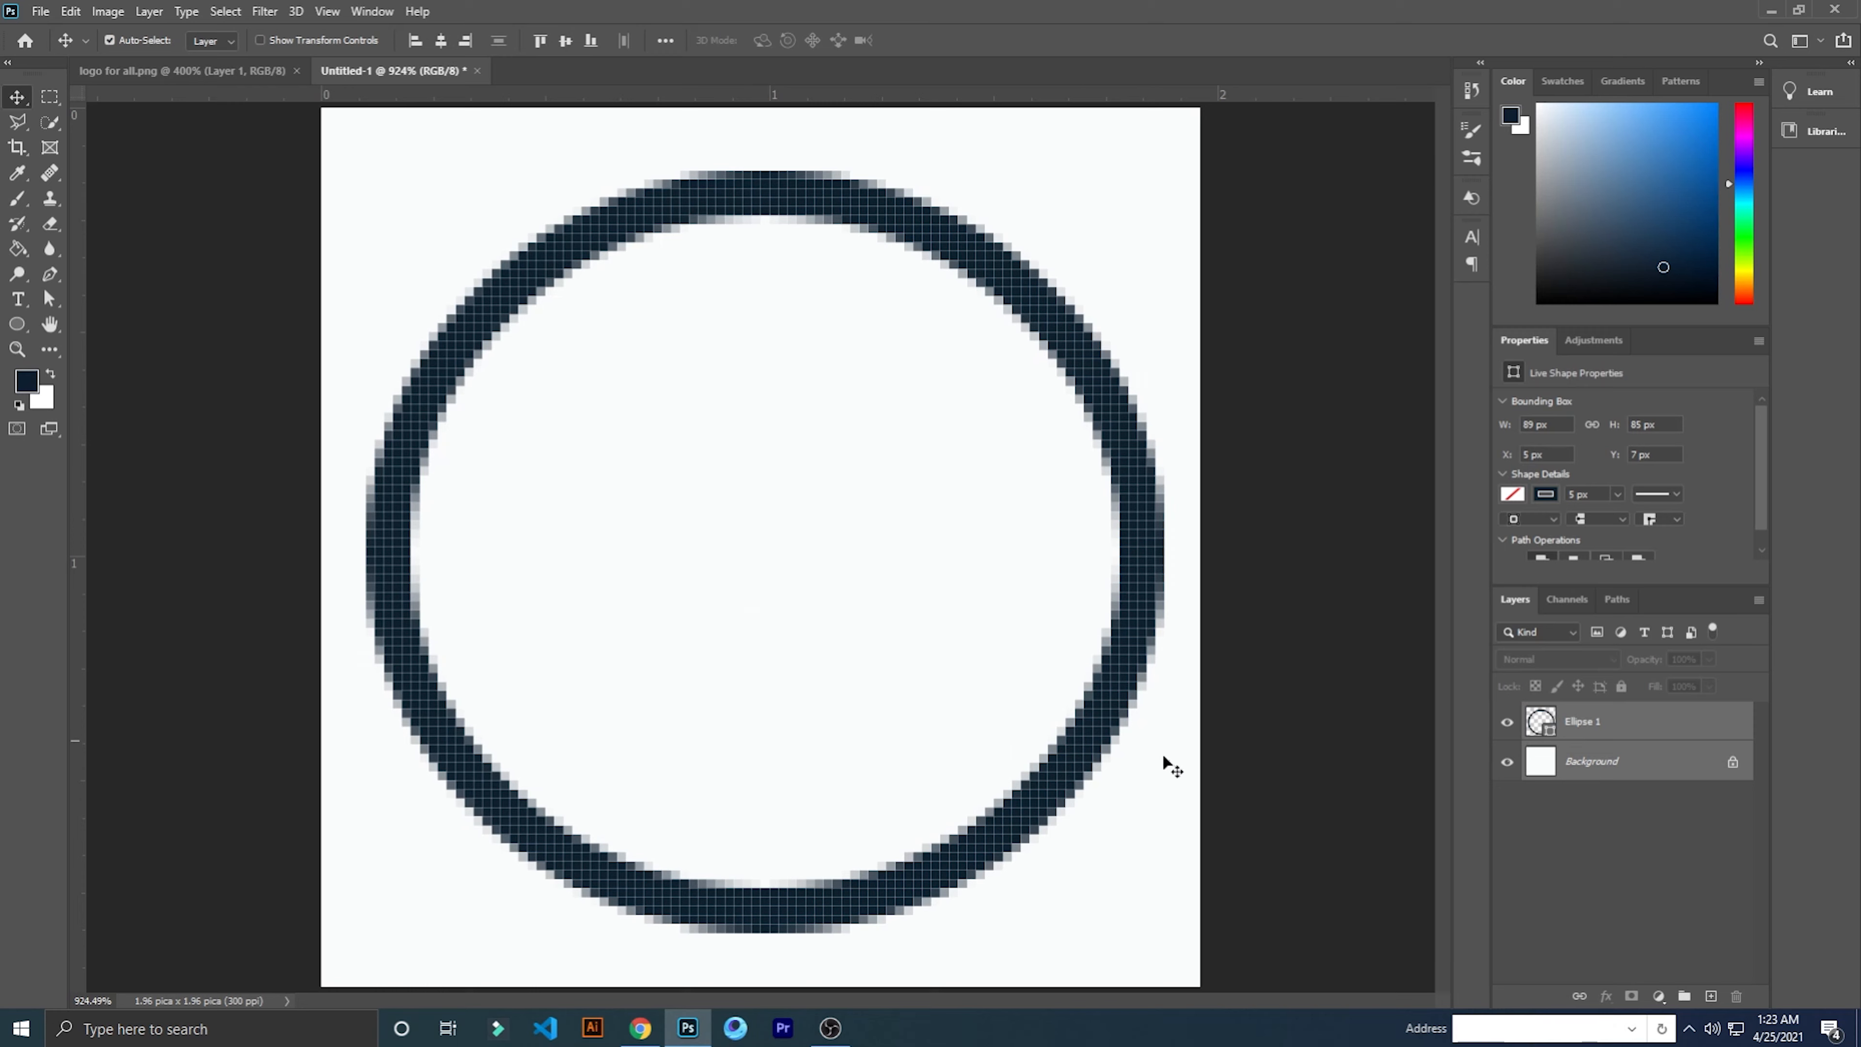
left_click(1640, 918)
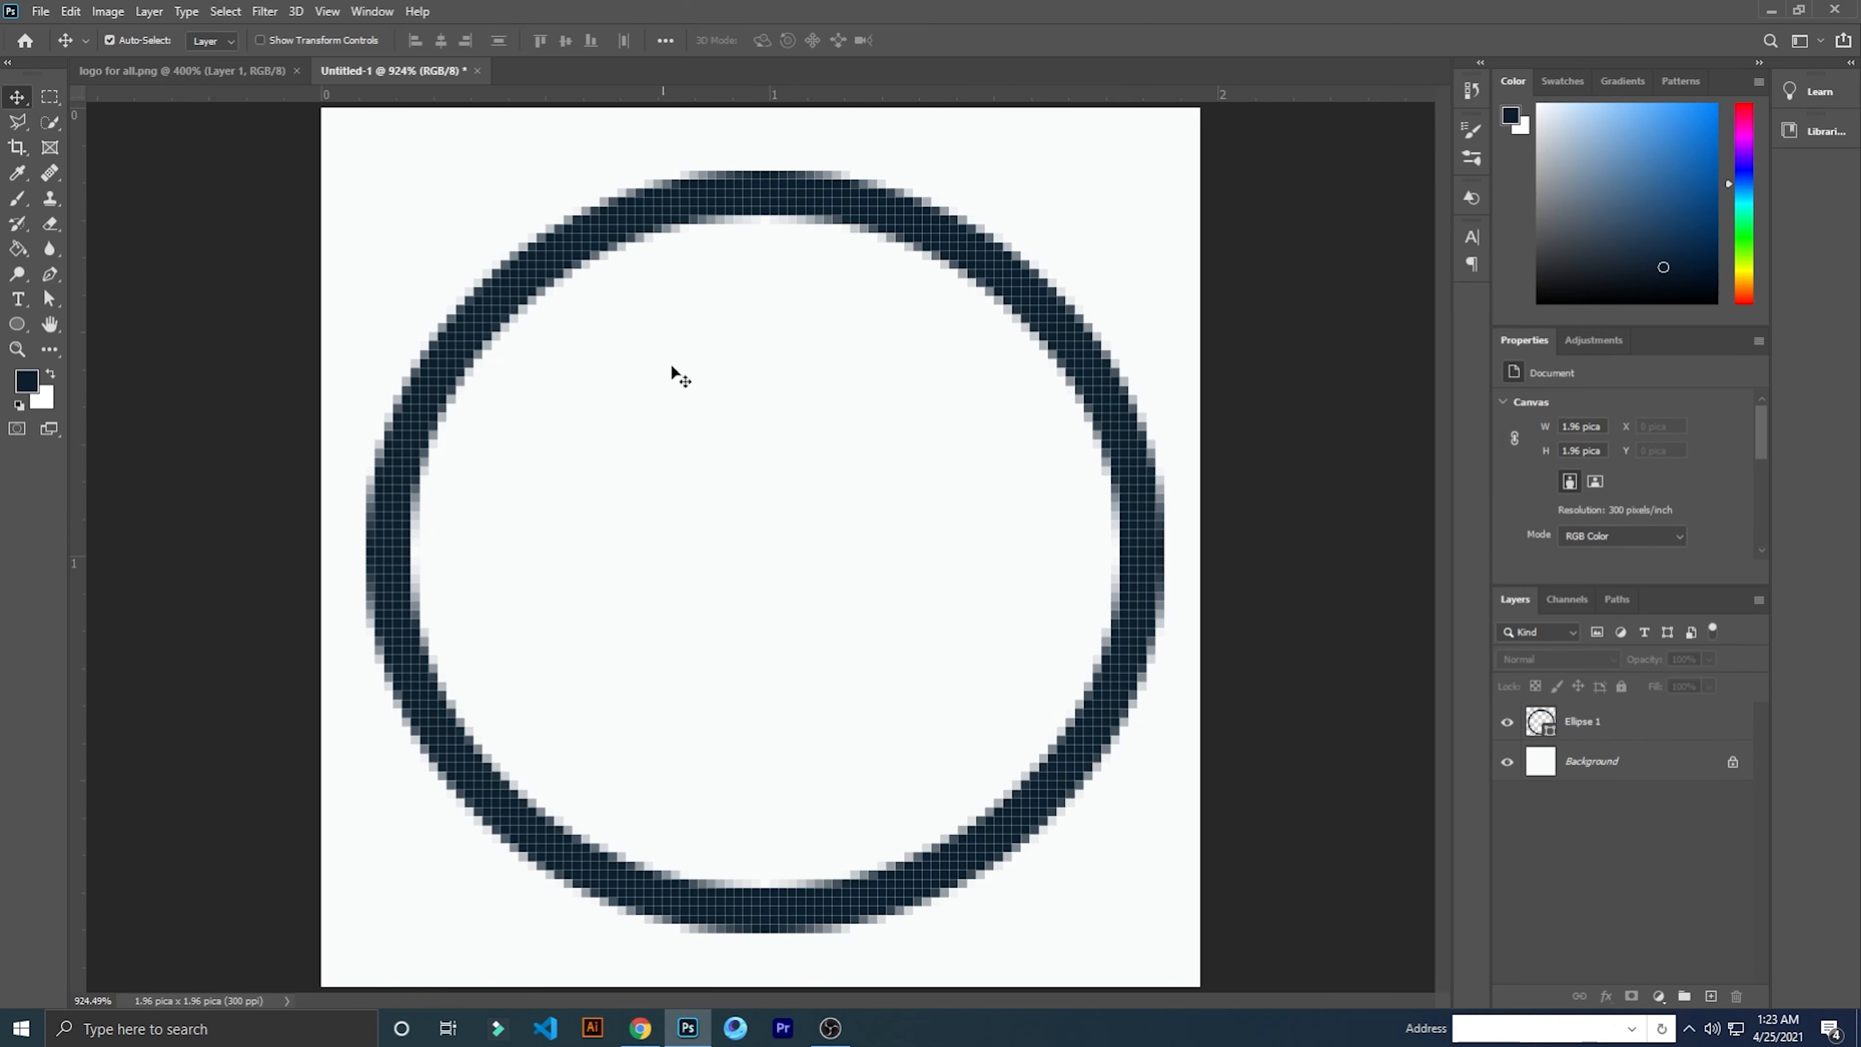
Add the letter T in 15 pt Myriad Pro Bold and place it inside the ring, slightly off-centre toward the upper left.
left_click(17, 298)
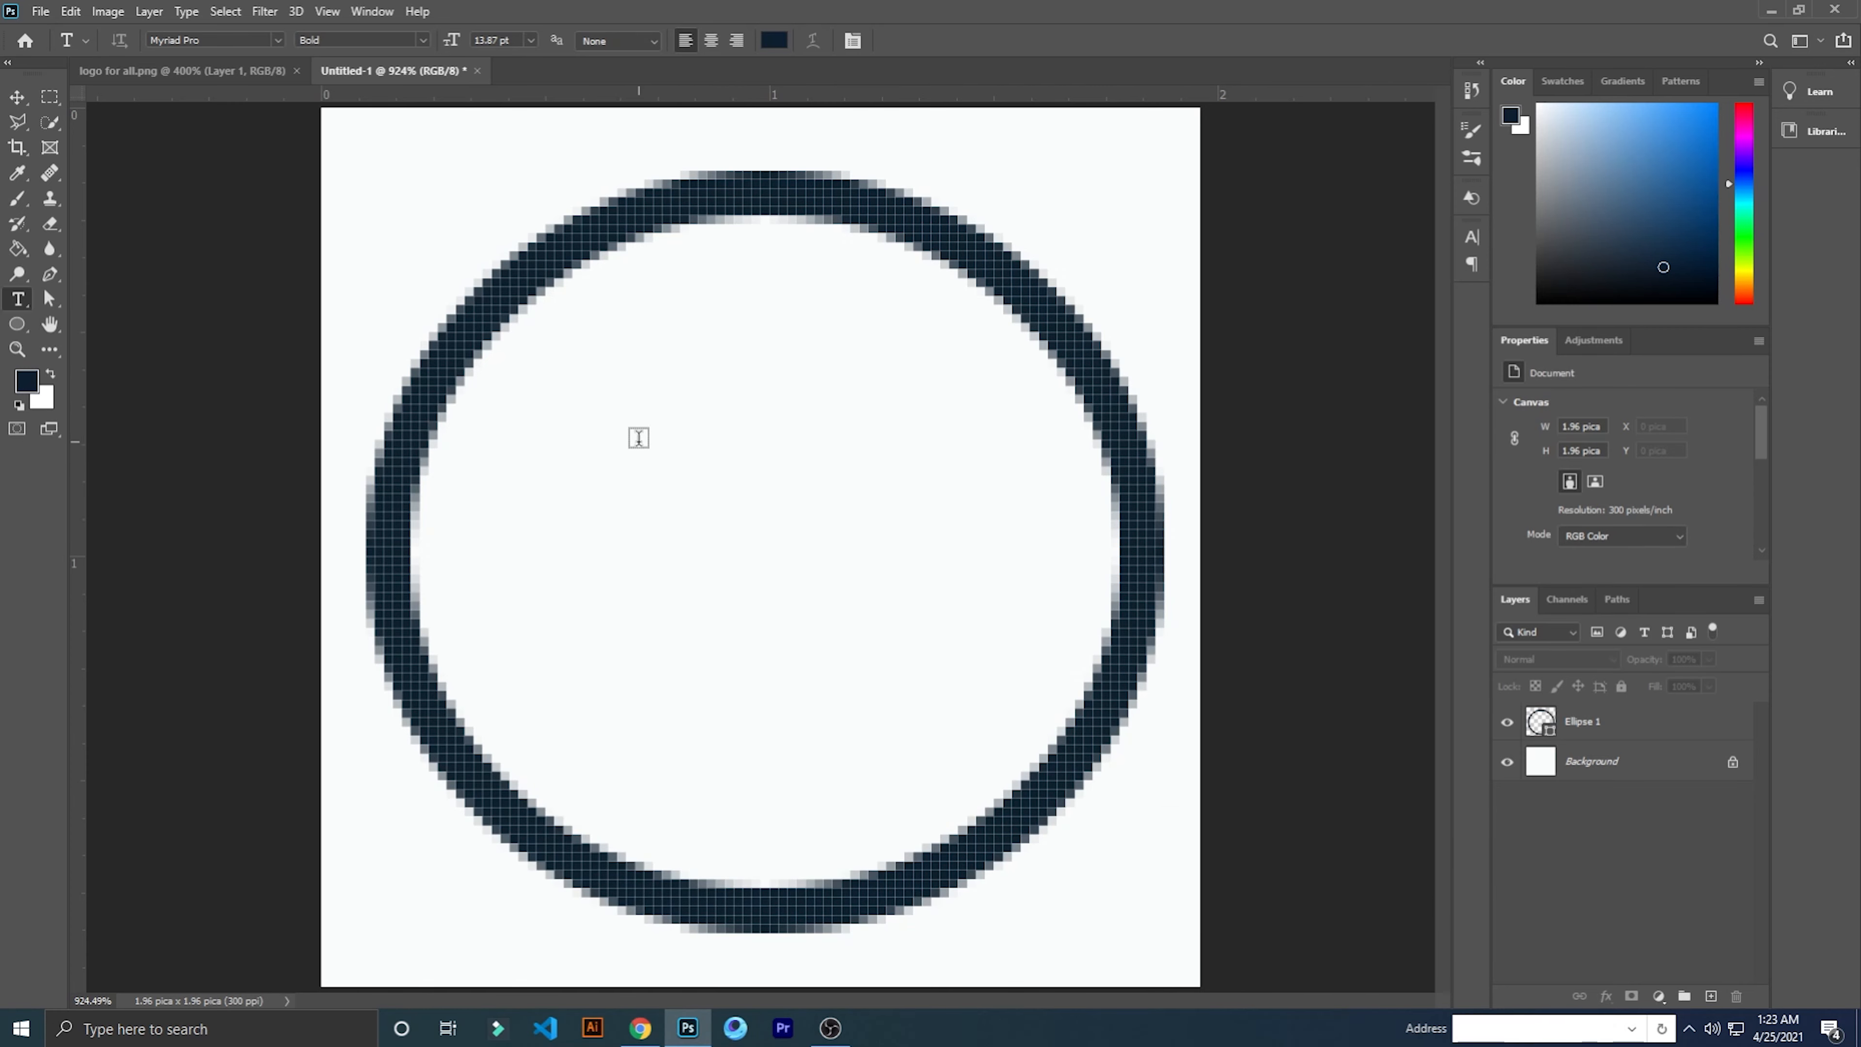
left_click_drag(498, 39, 467, 39)
type("15")
left_click(672, 412)
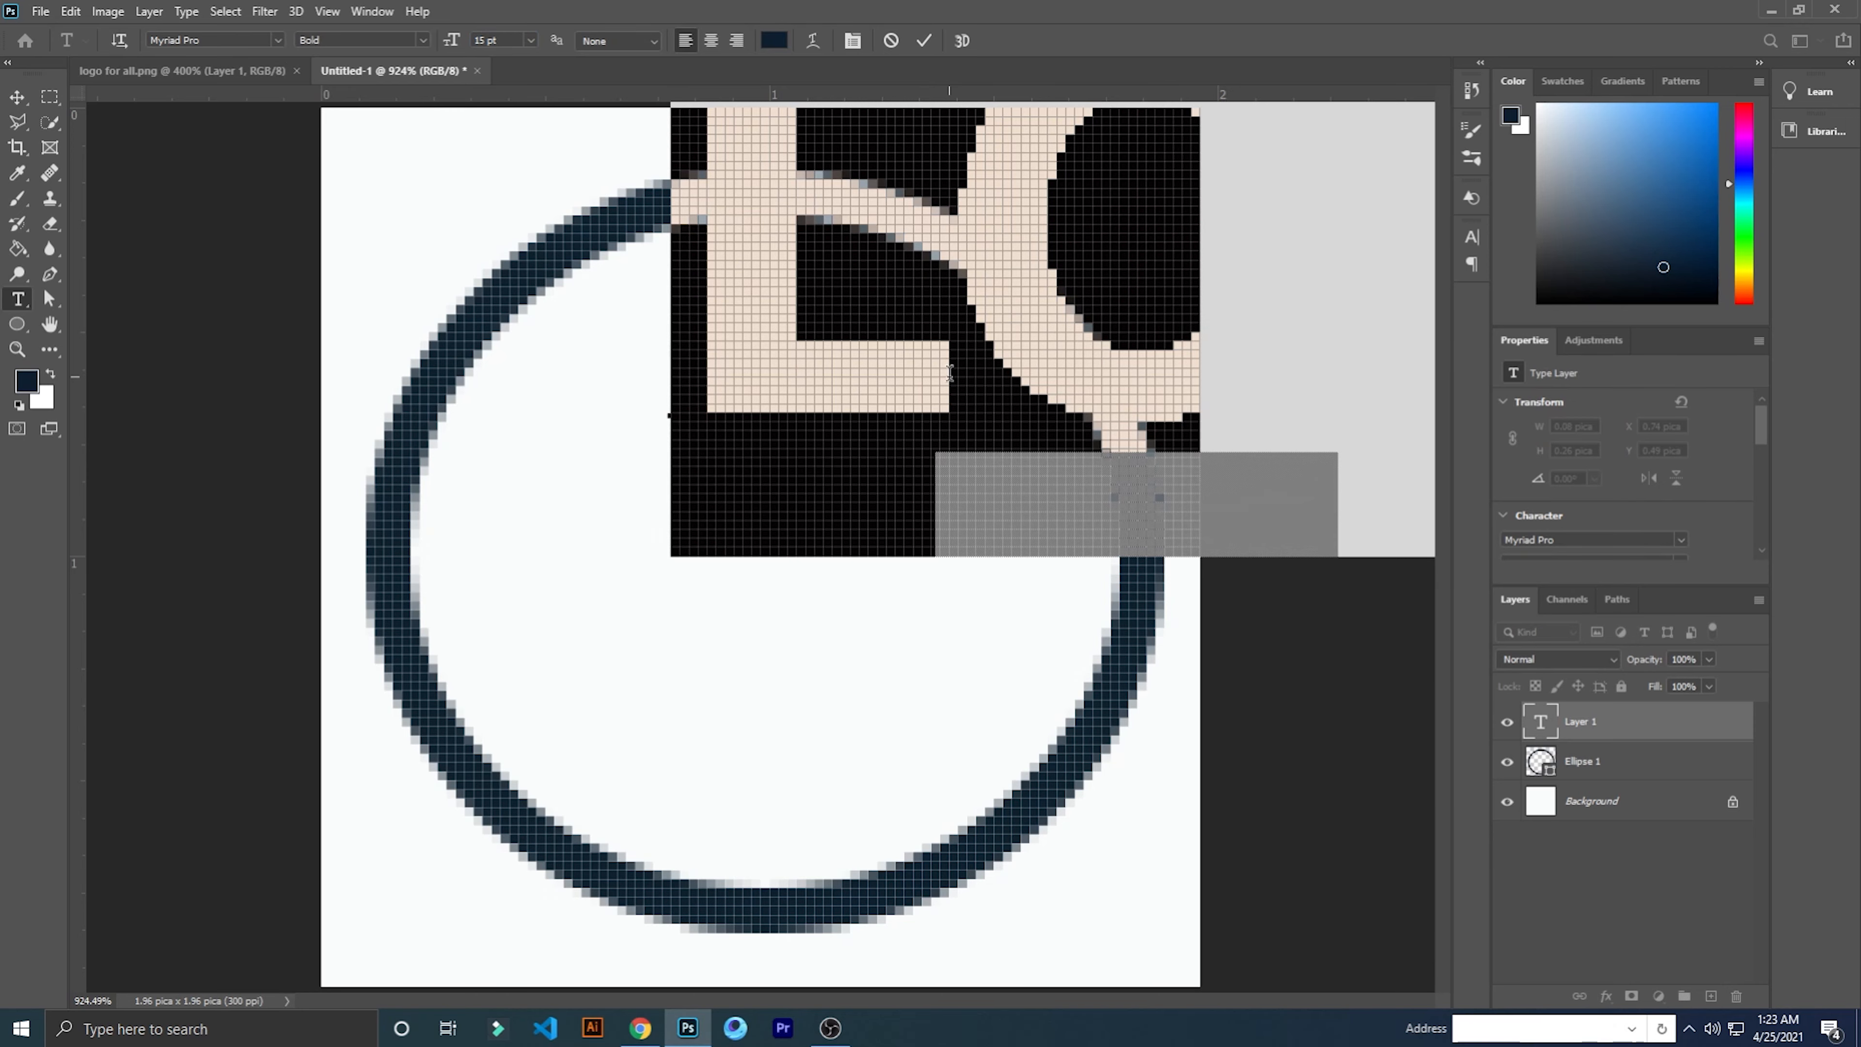
type("I")
left_click(924, 41)
key("v")
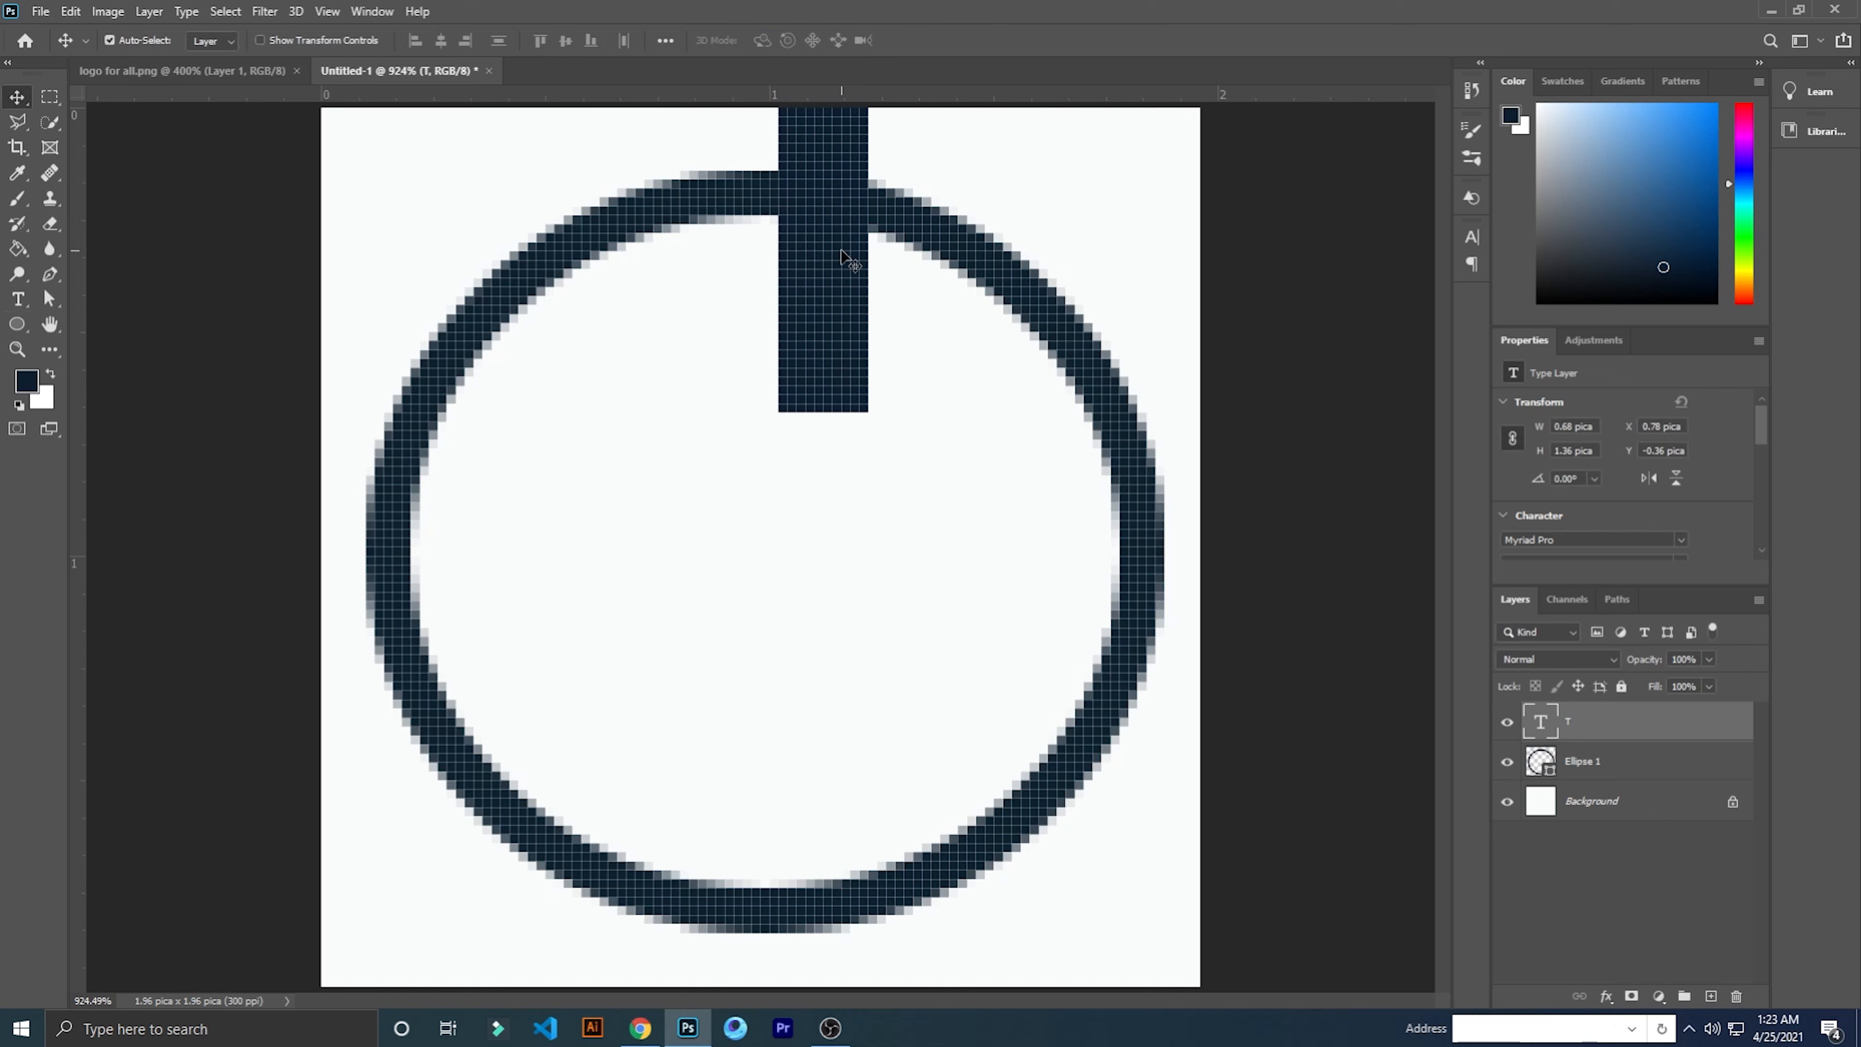
left_click_drag(850, 256, 738, 564)
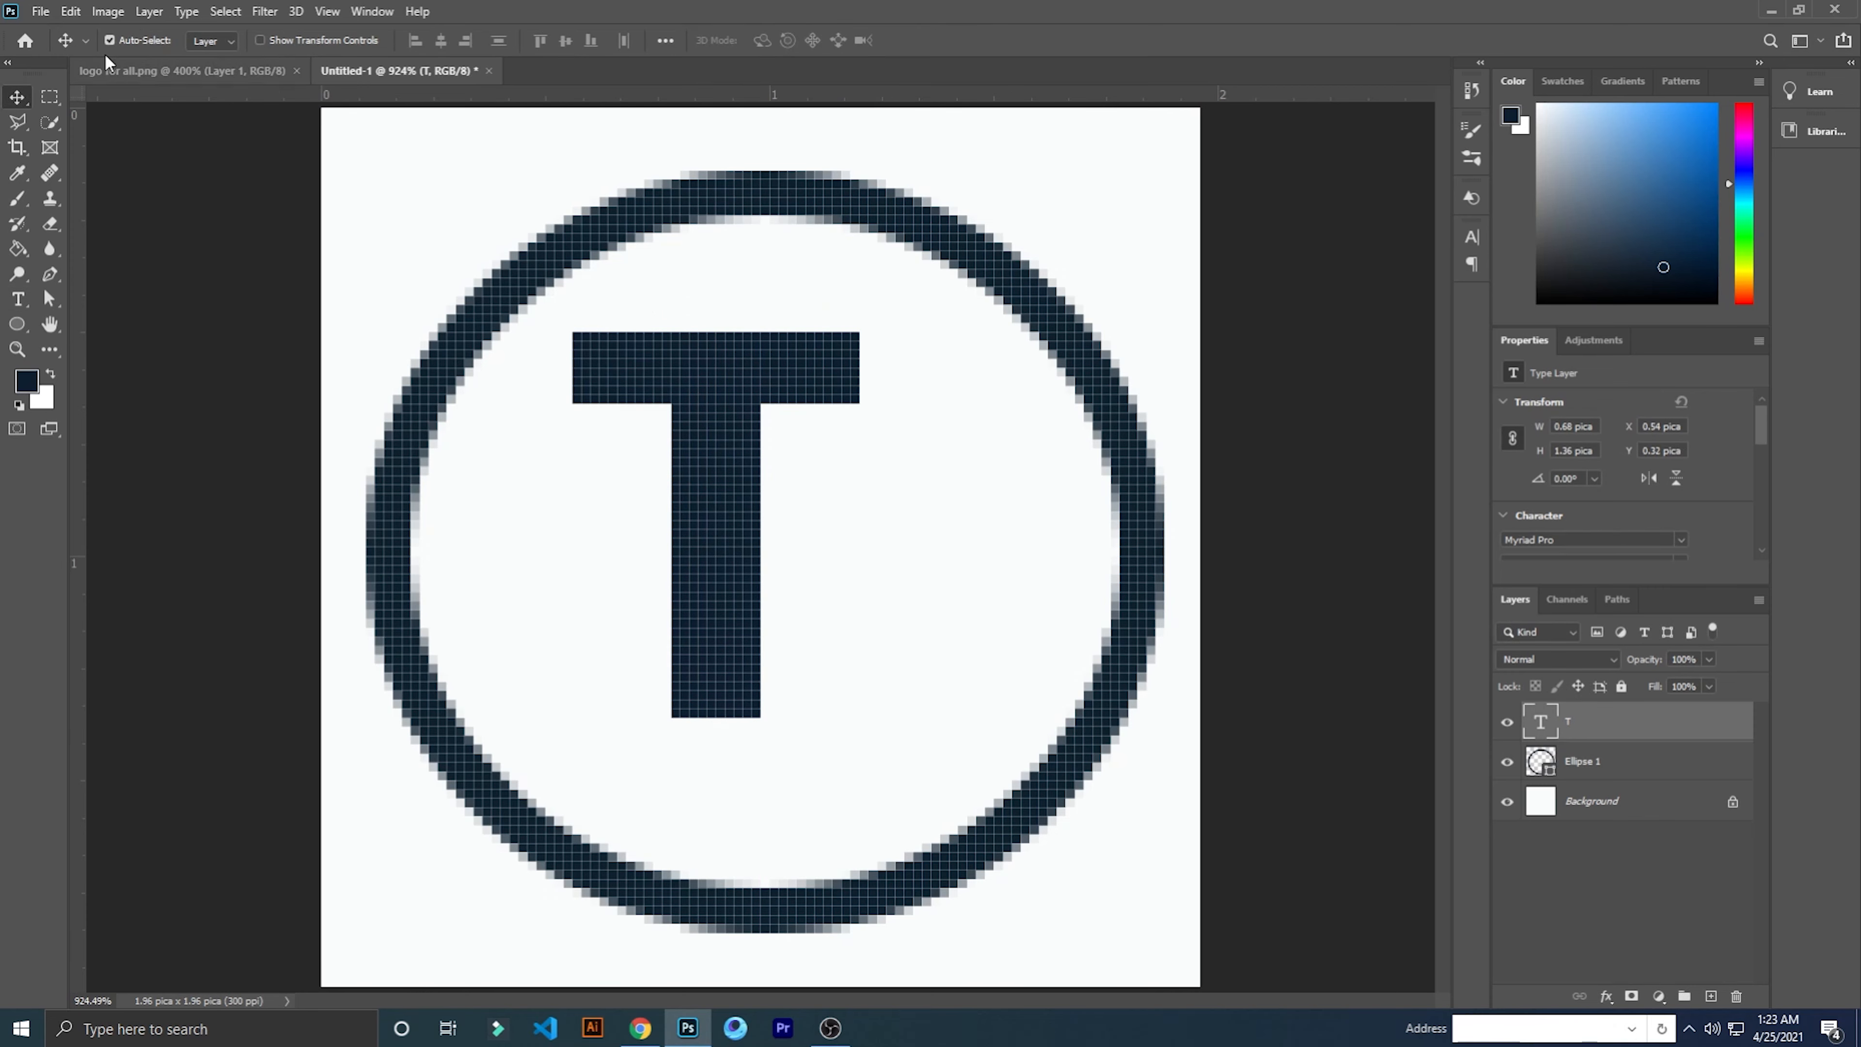
Add the letter B overlapping the T's stem, and move both letters together toward the ring's centre.
left_click(26, 305)
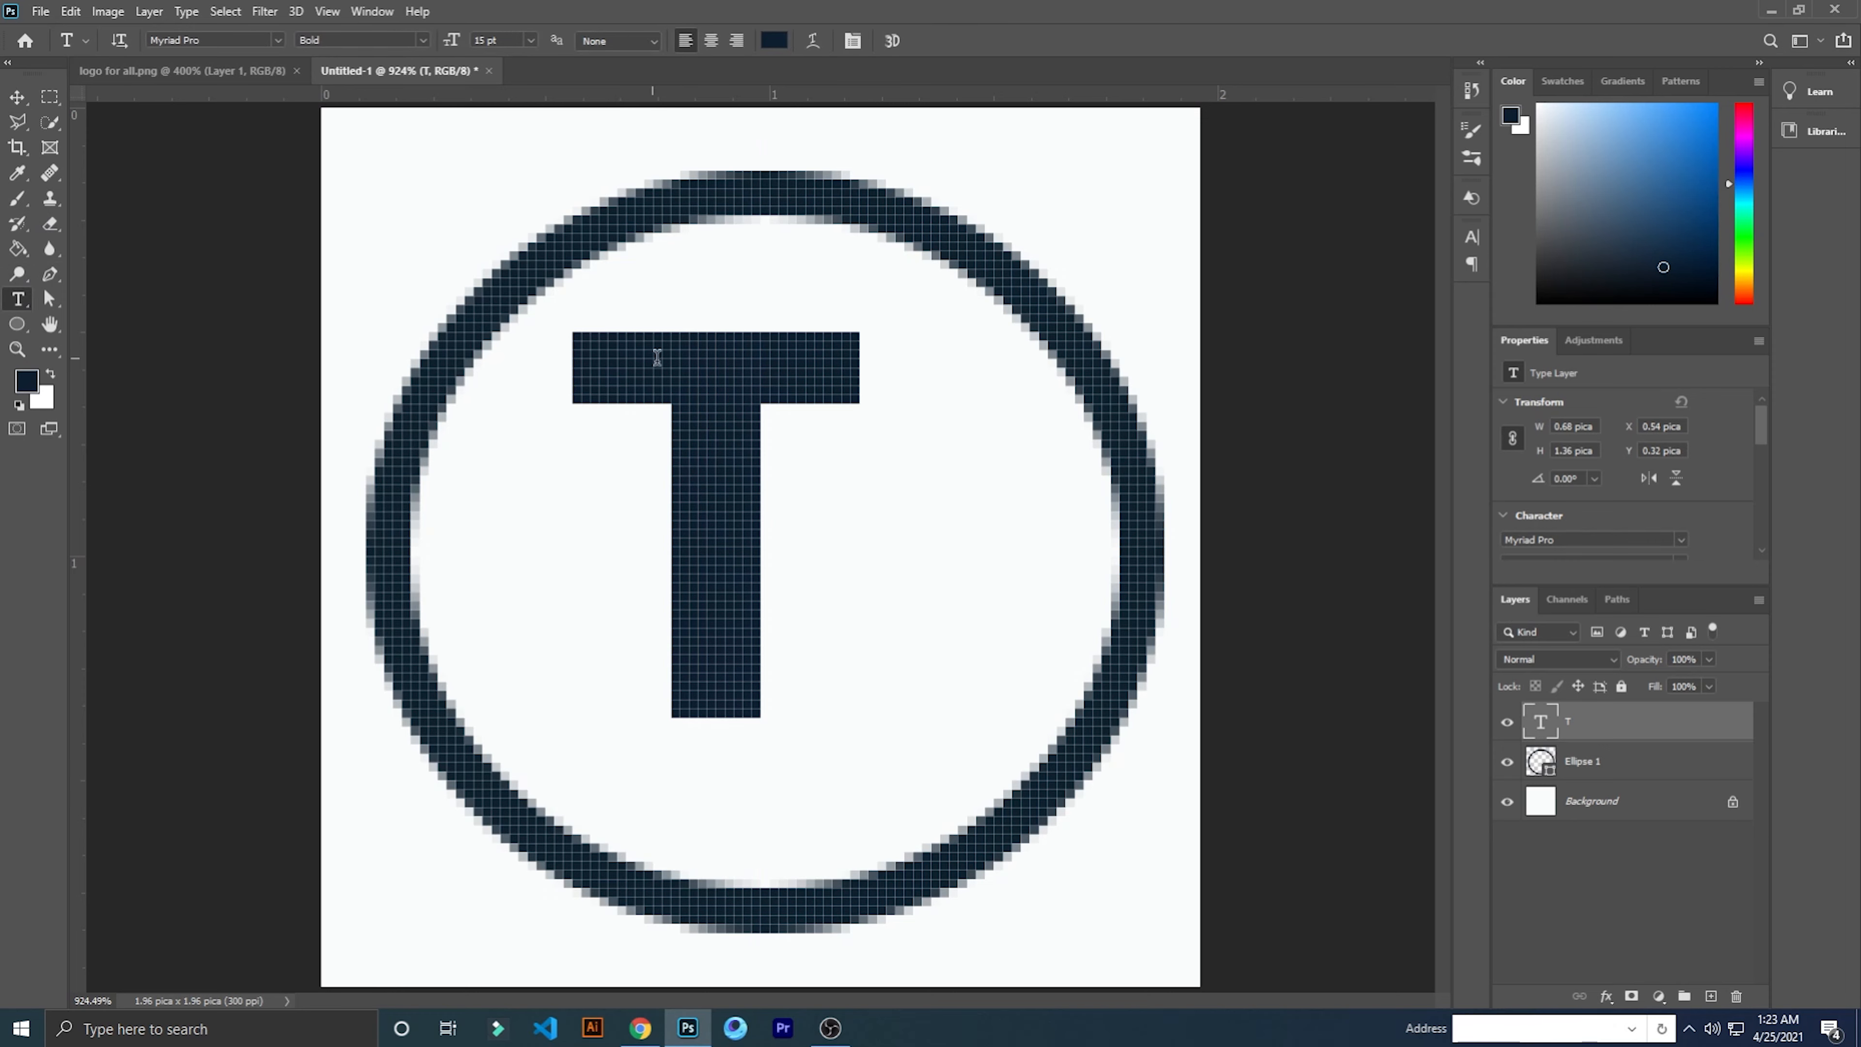
left_click(952, 494)
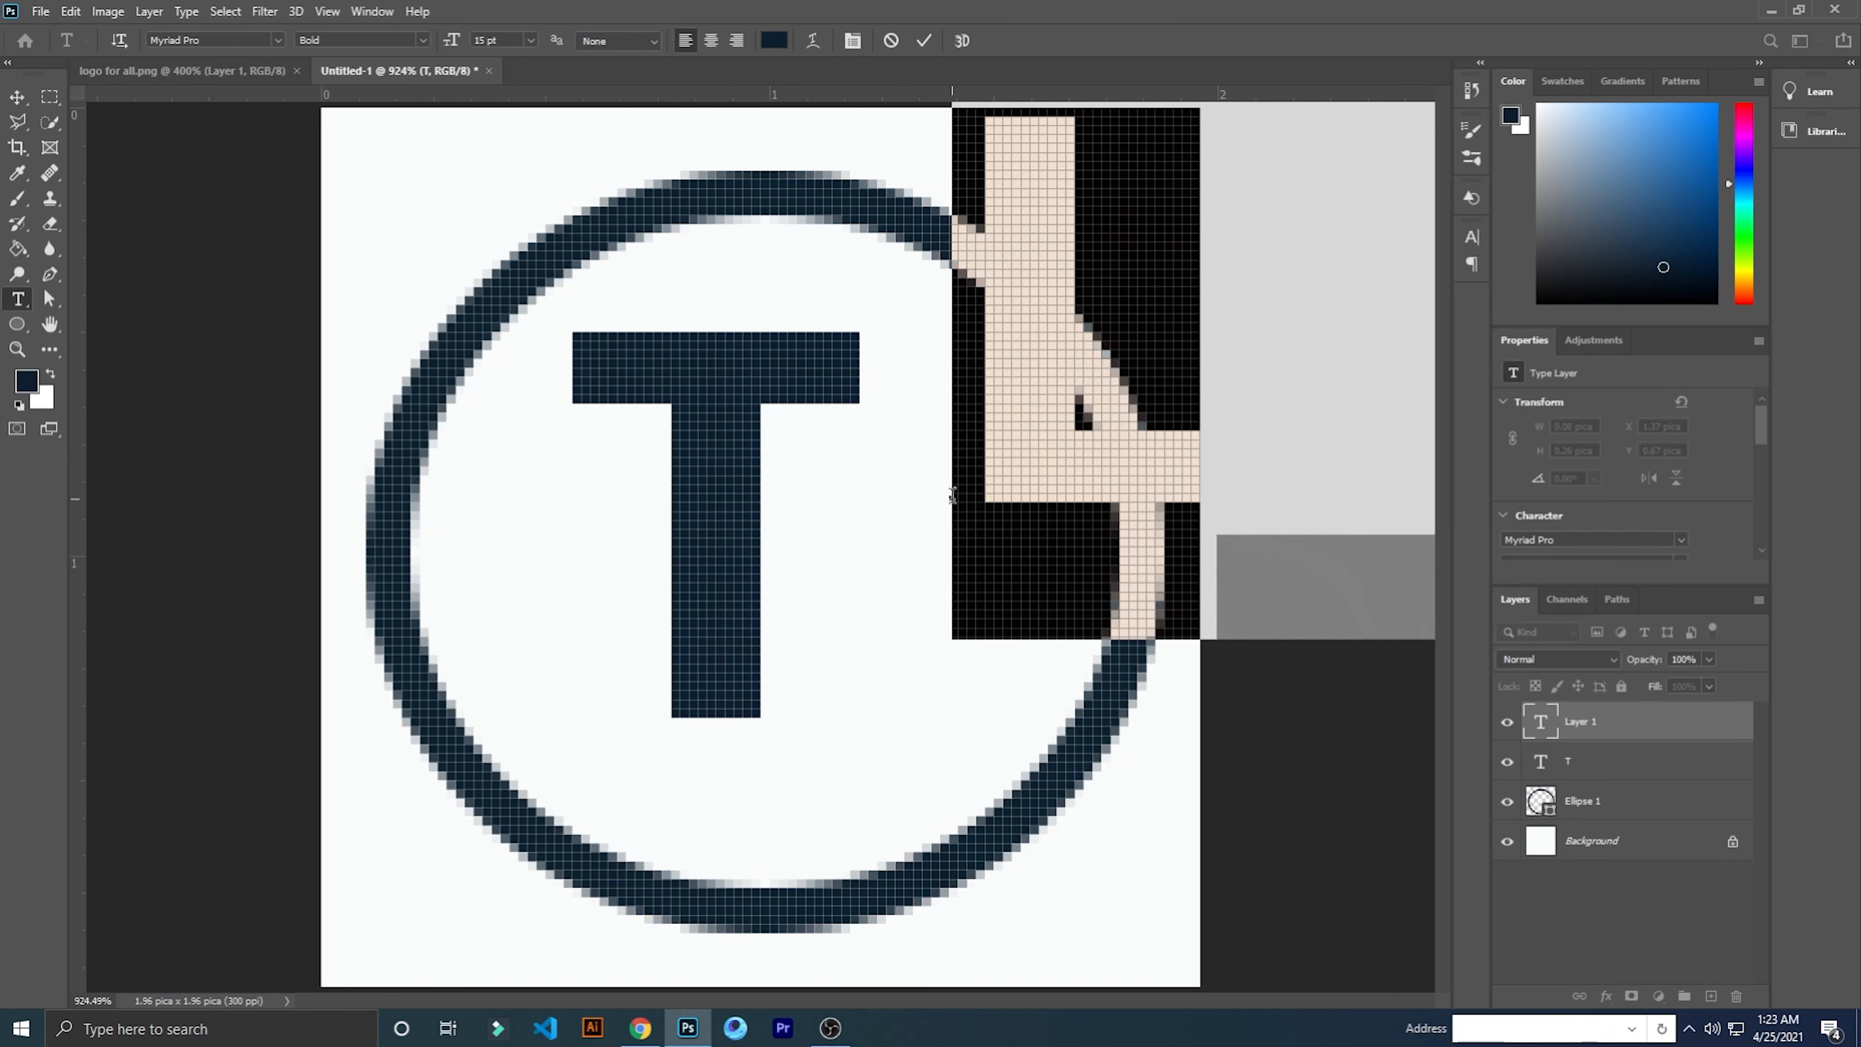
type("B")
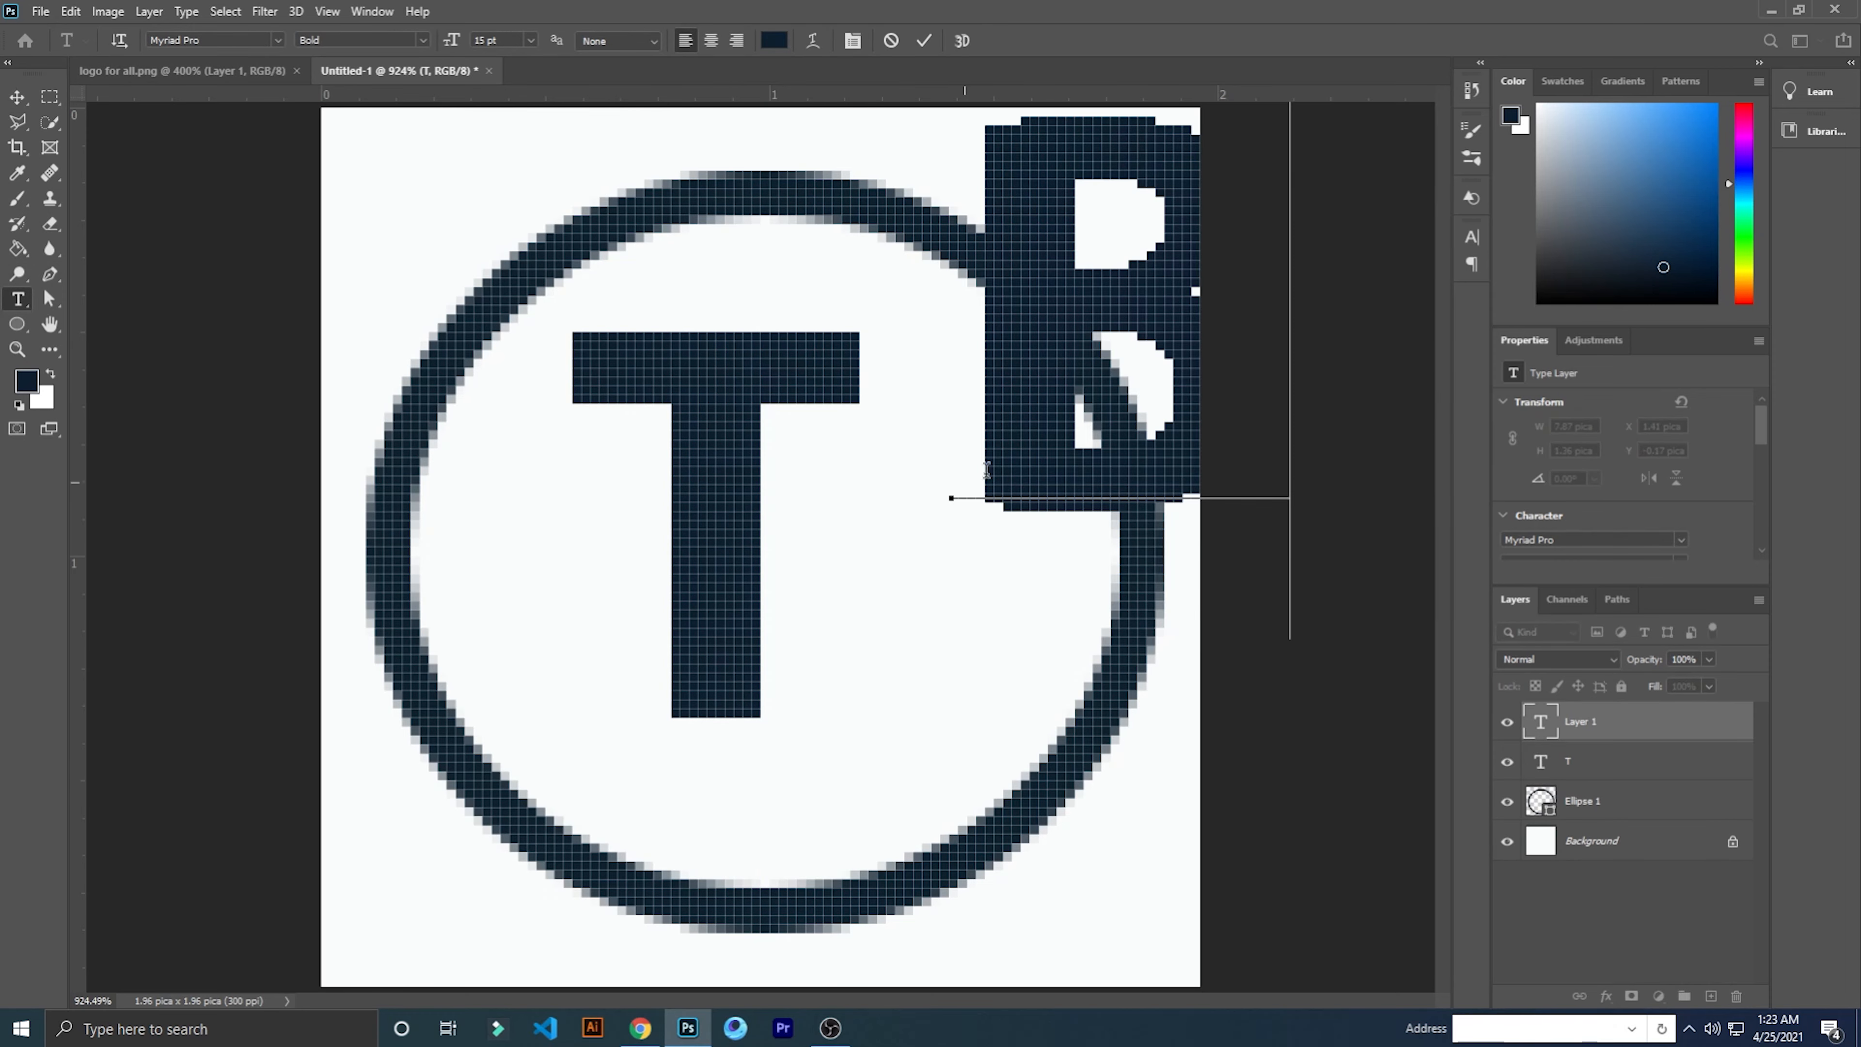
left_click(923, 40)
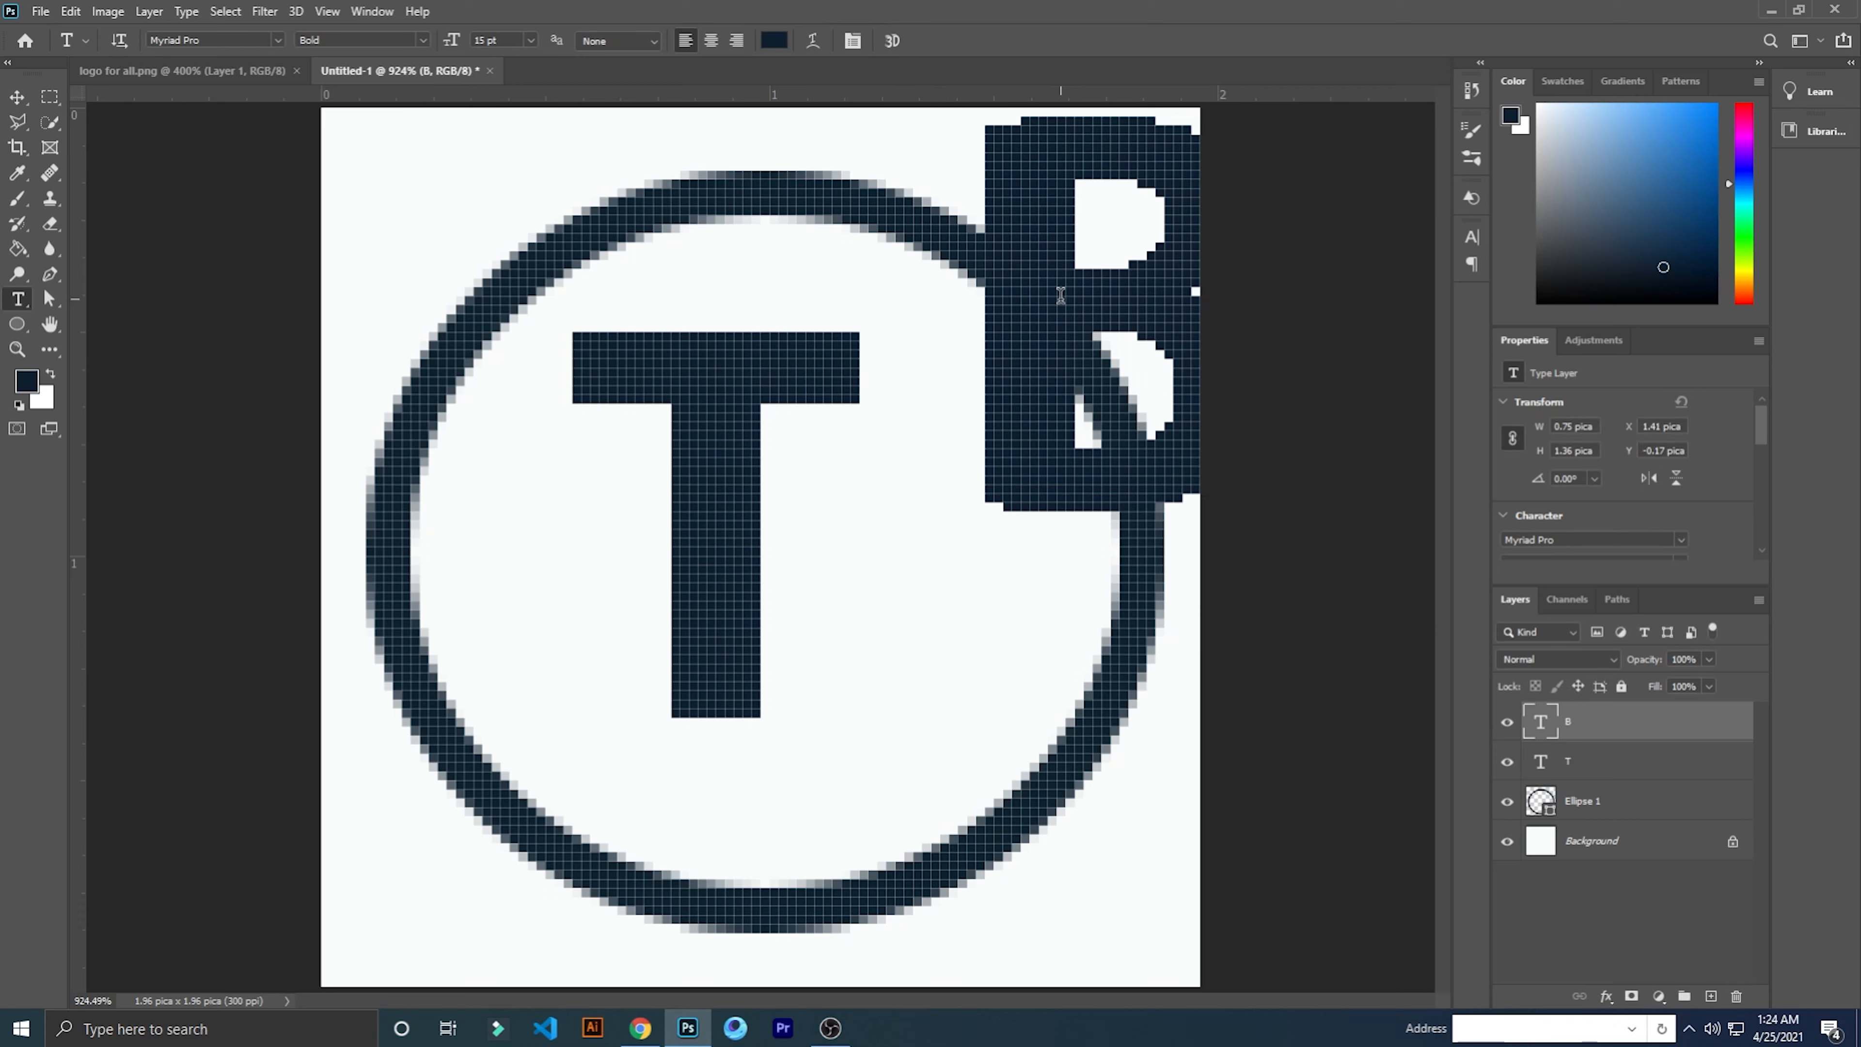
key("v")
left_click_drag(1060, 295, 740, 503)
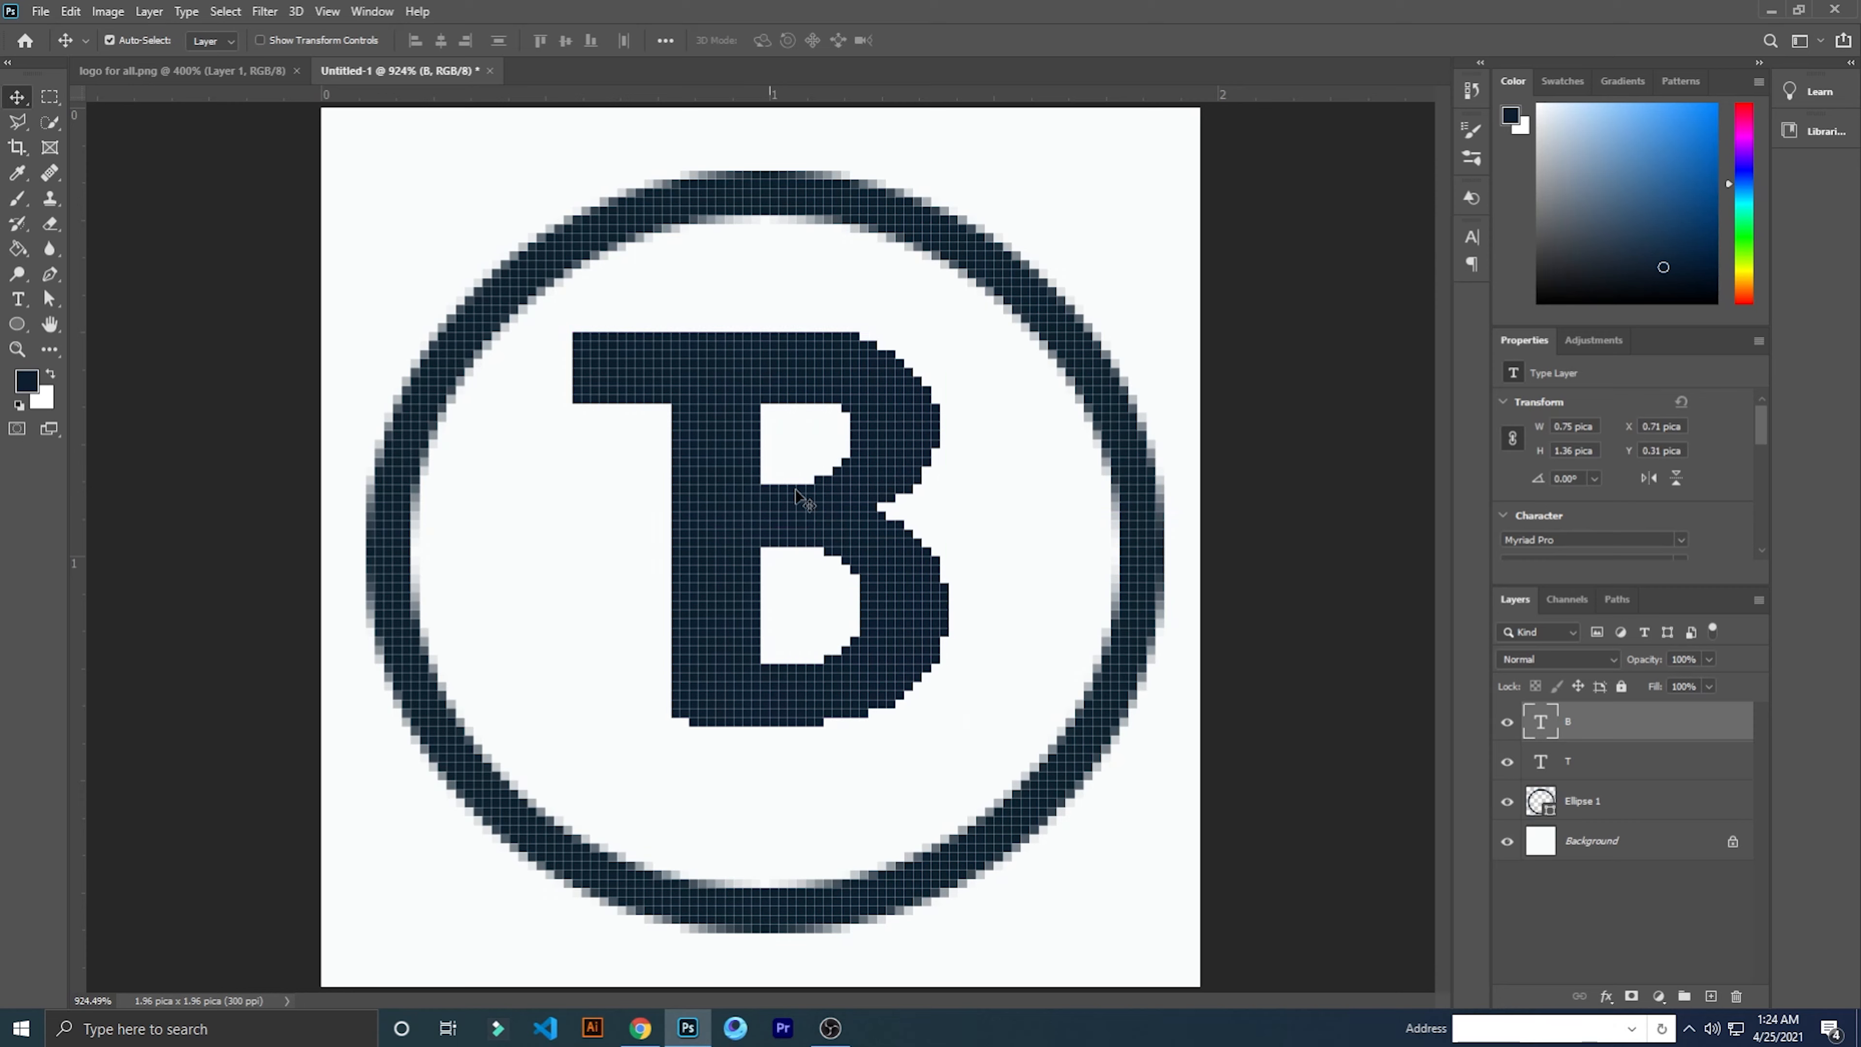
left_click(1603, 760, "shift")
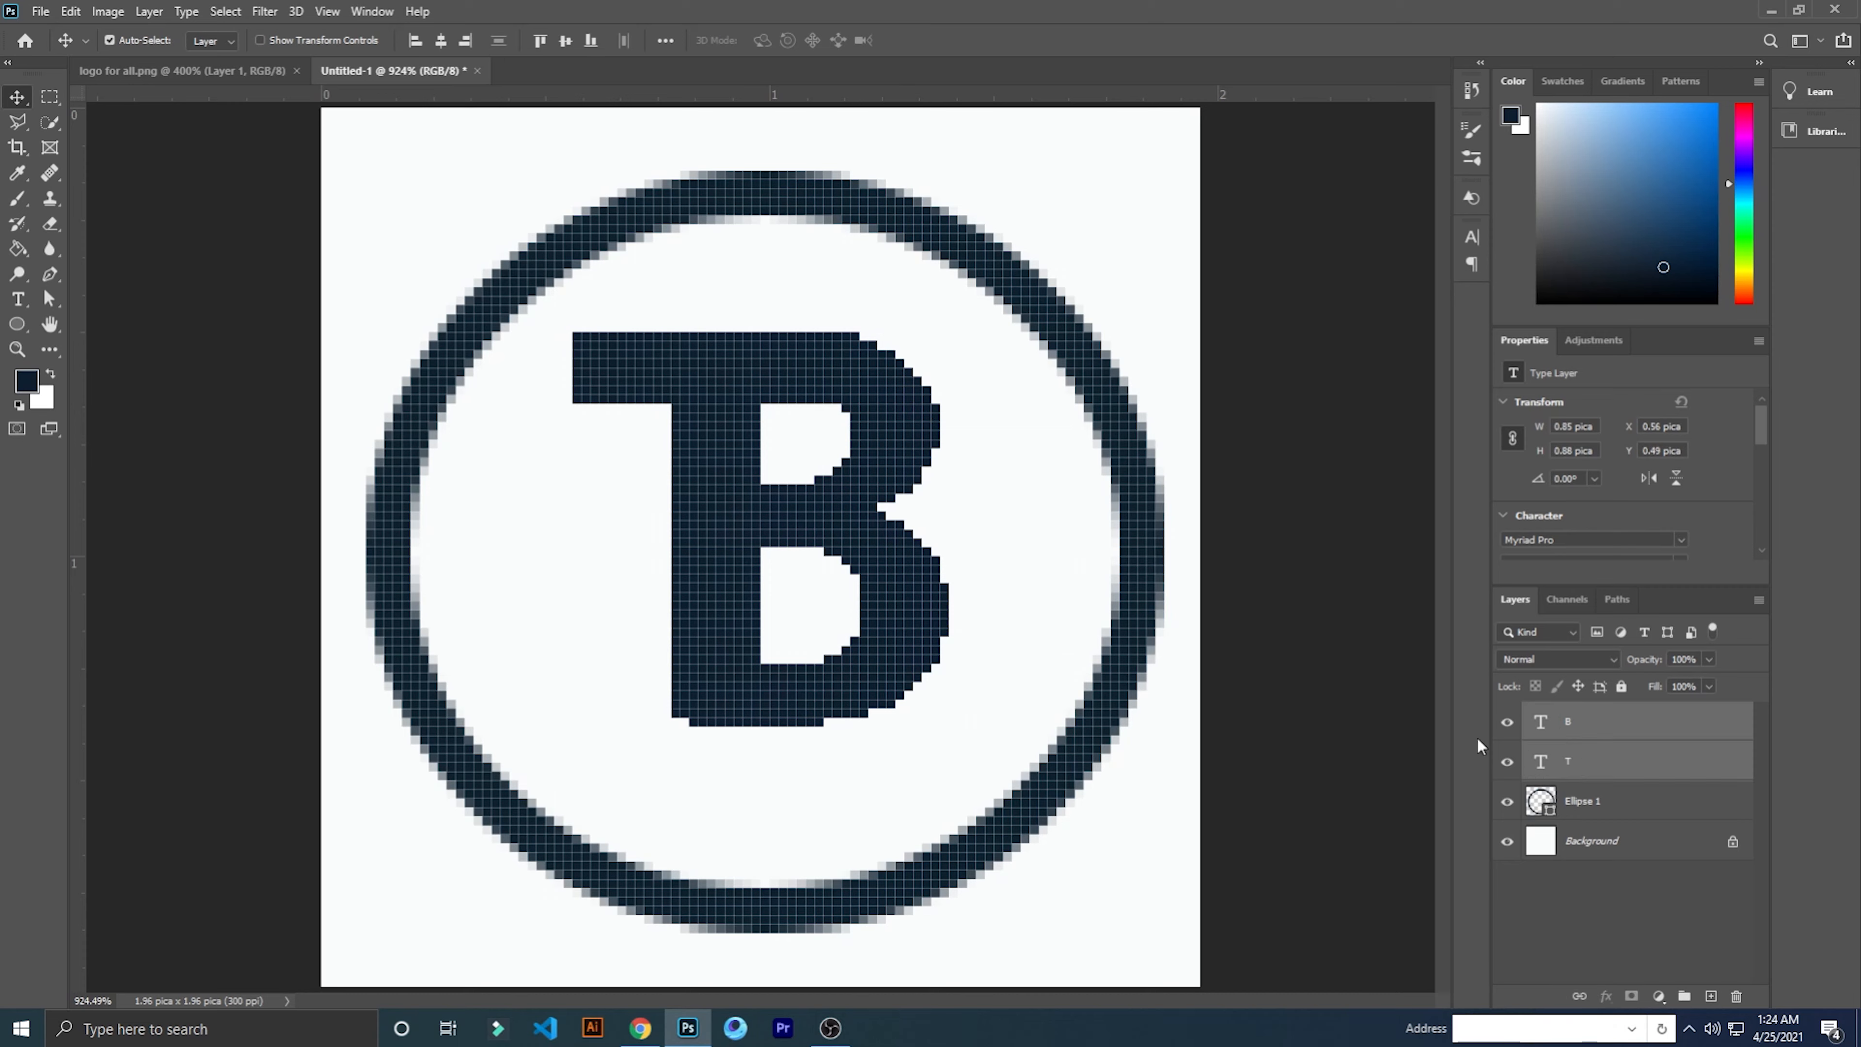
left_click_drag(730, 448, 741, 481)
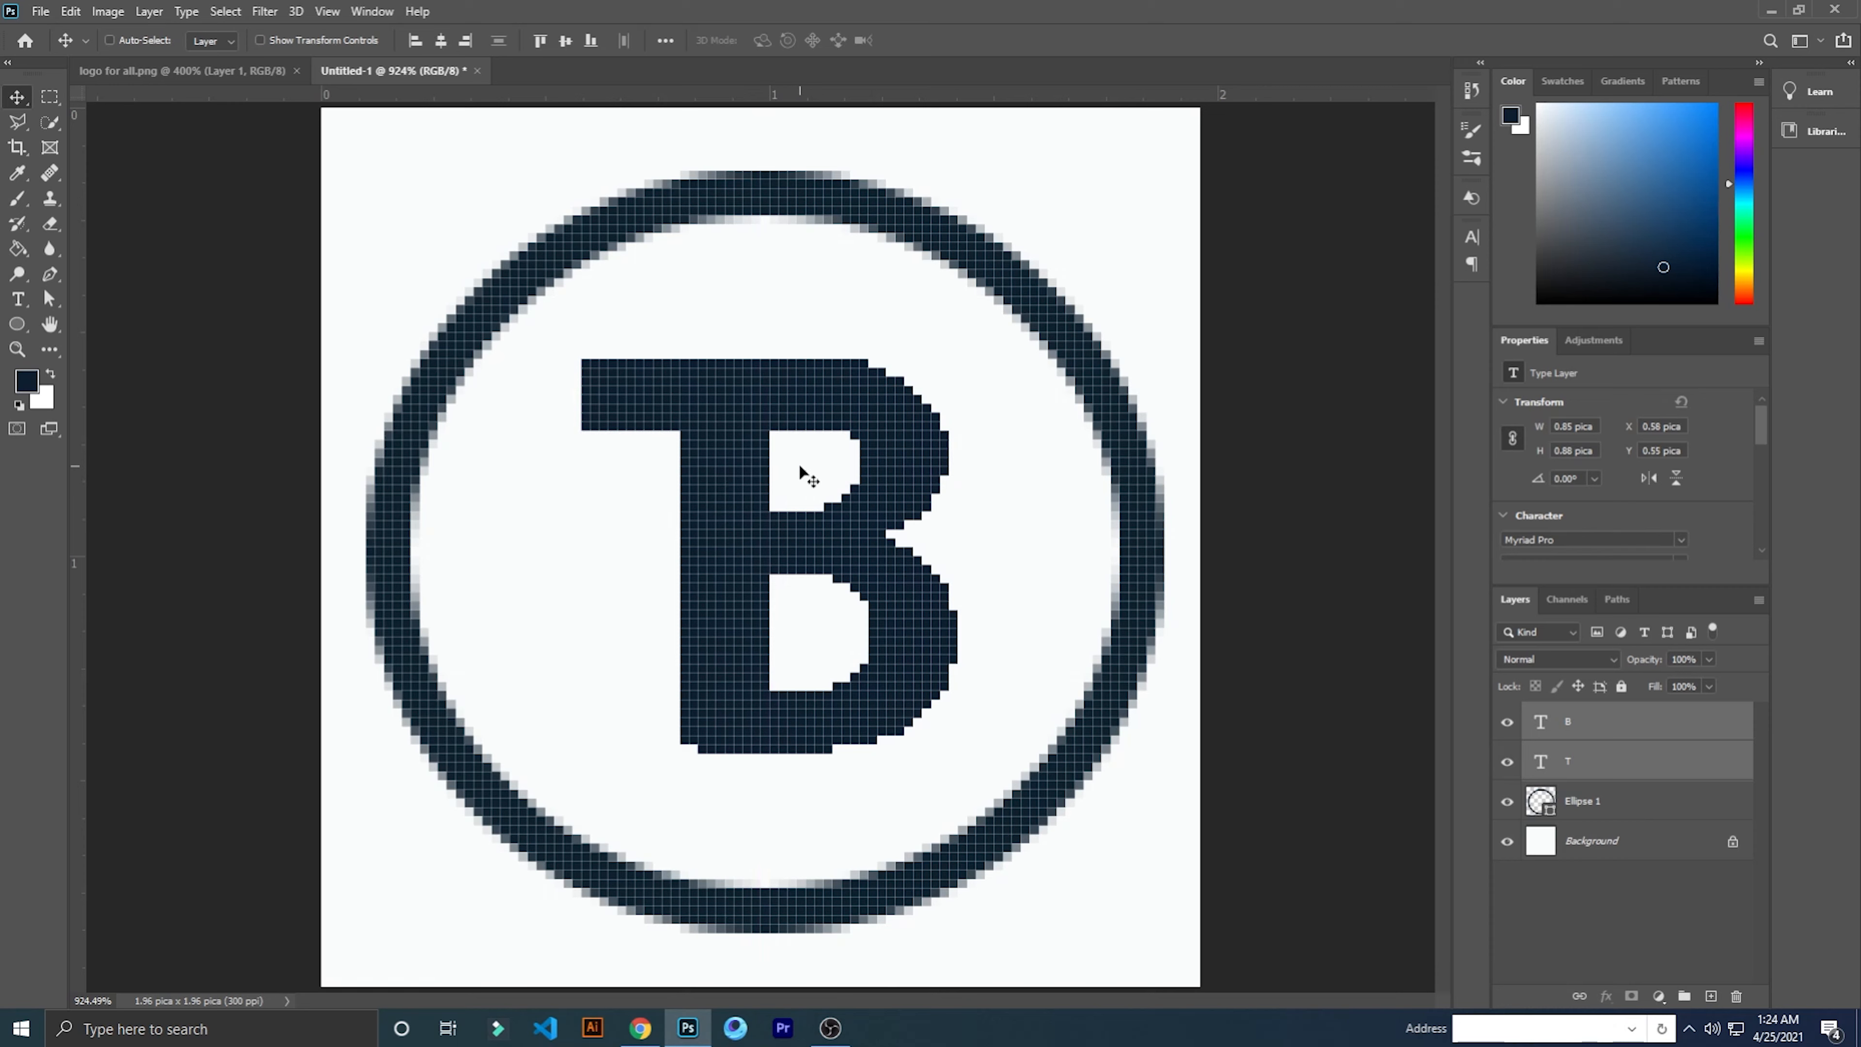
Outline a vertical strip about 0.04 by 0.2 pica across the B's middle bar with a Pen path and convert it to a selection with 0 px feather.
scroll(808, 477, "up", 5)
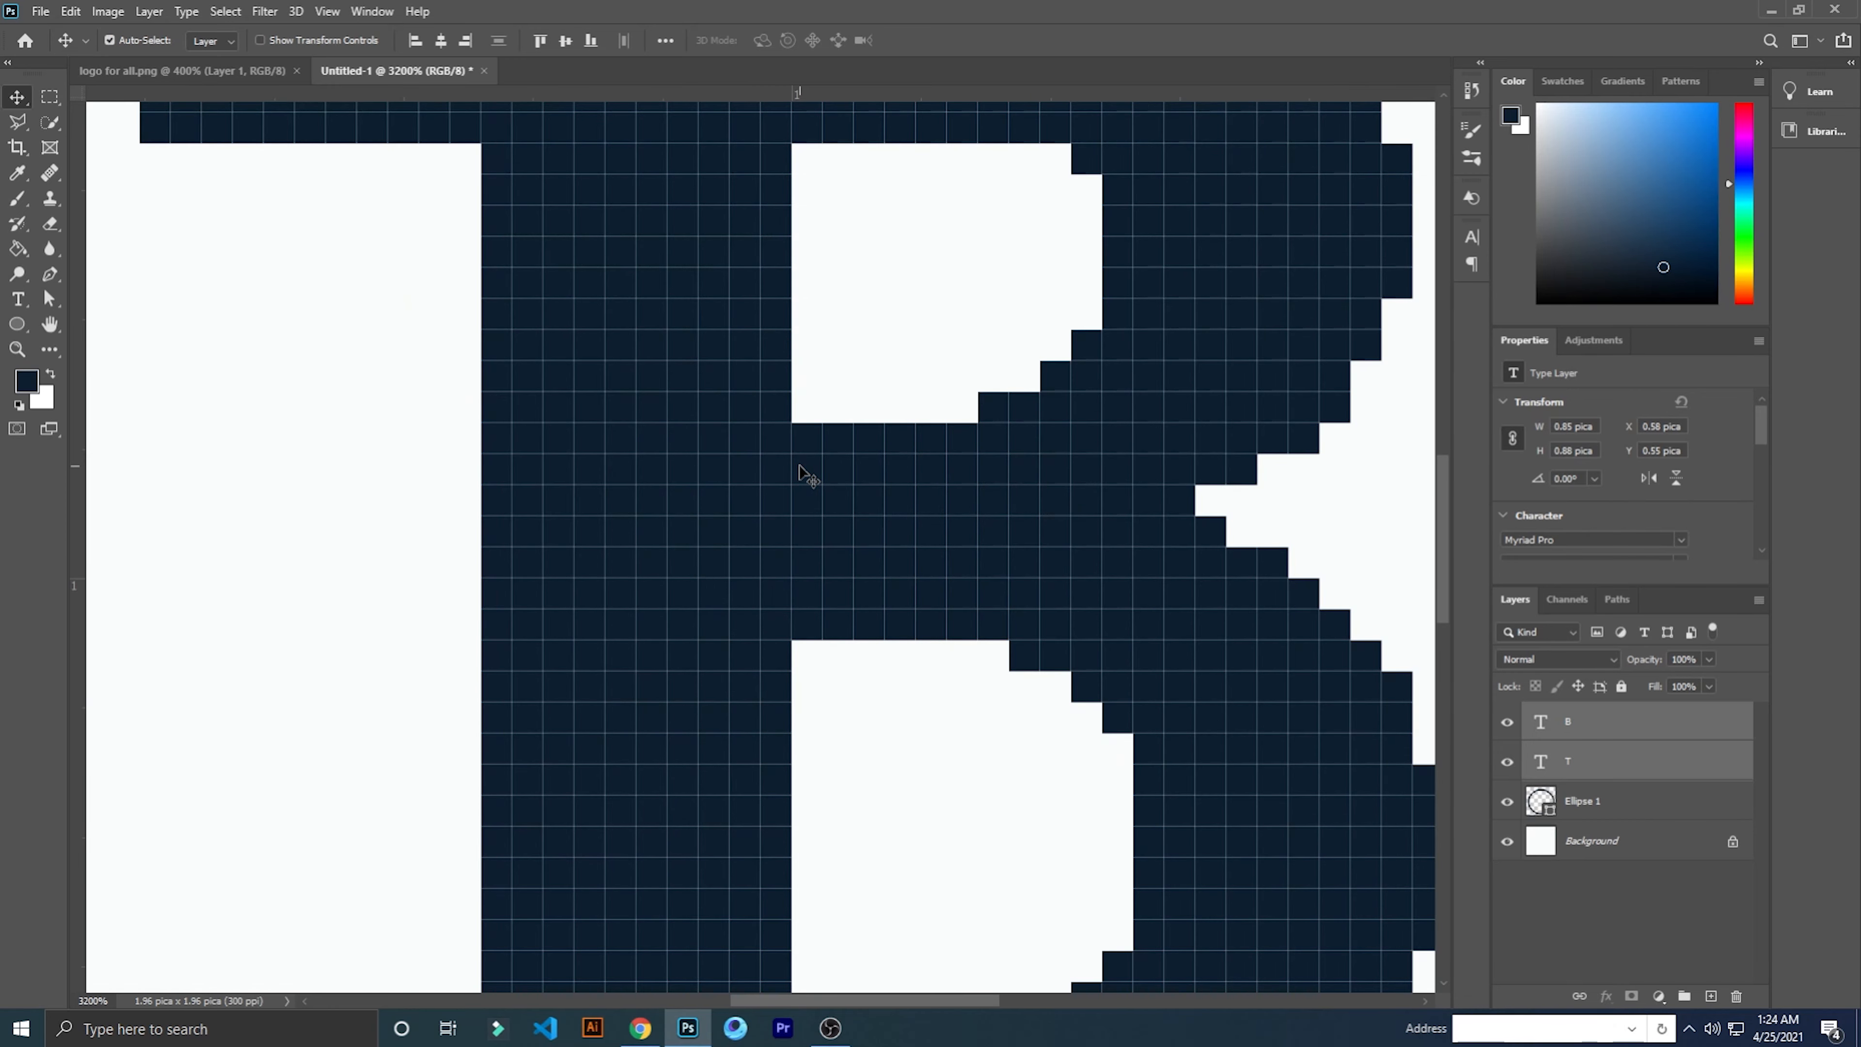
left_click_drag(870, 449, 797, 416)
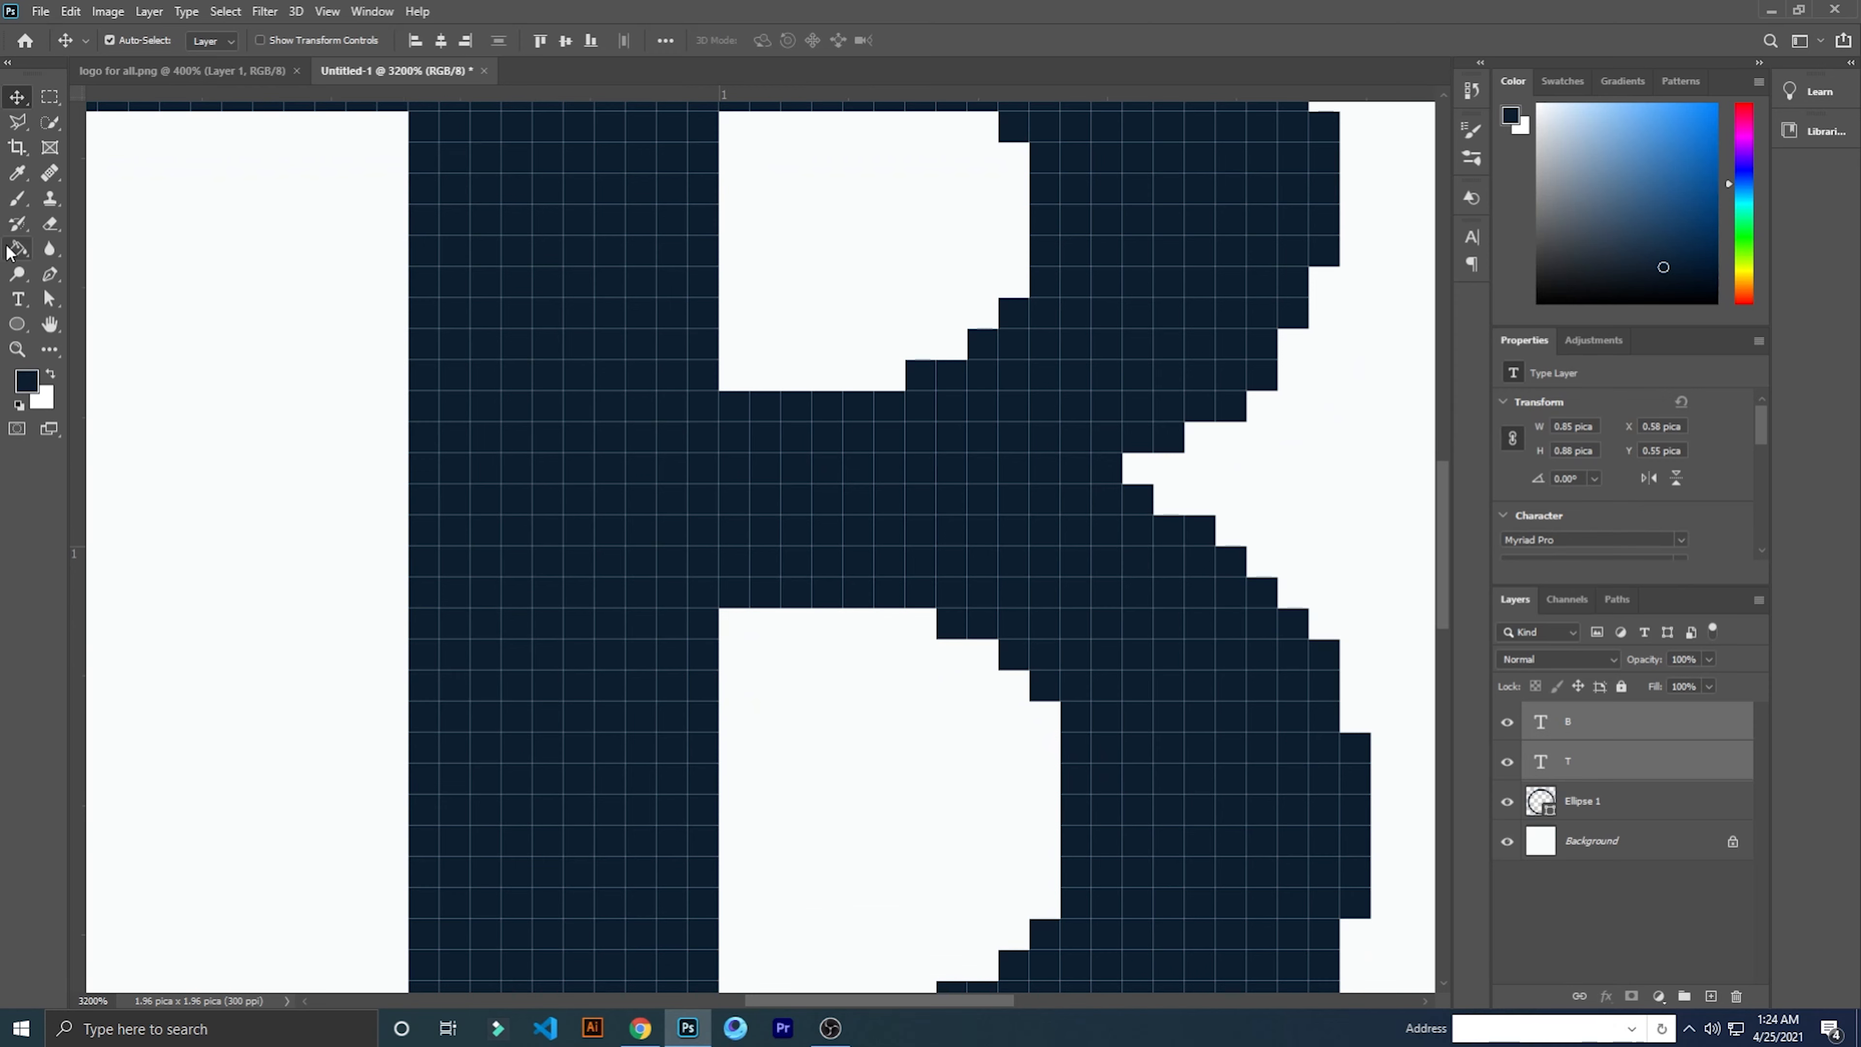
left_click(50, 275)
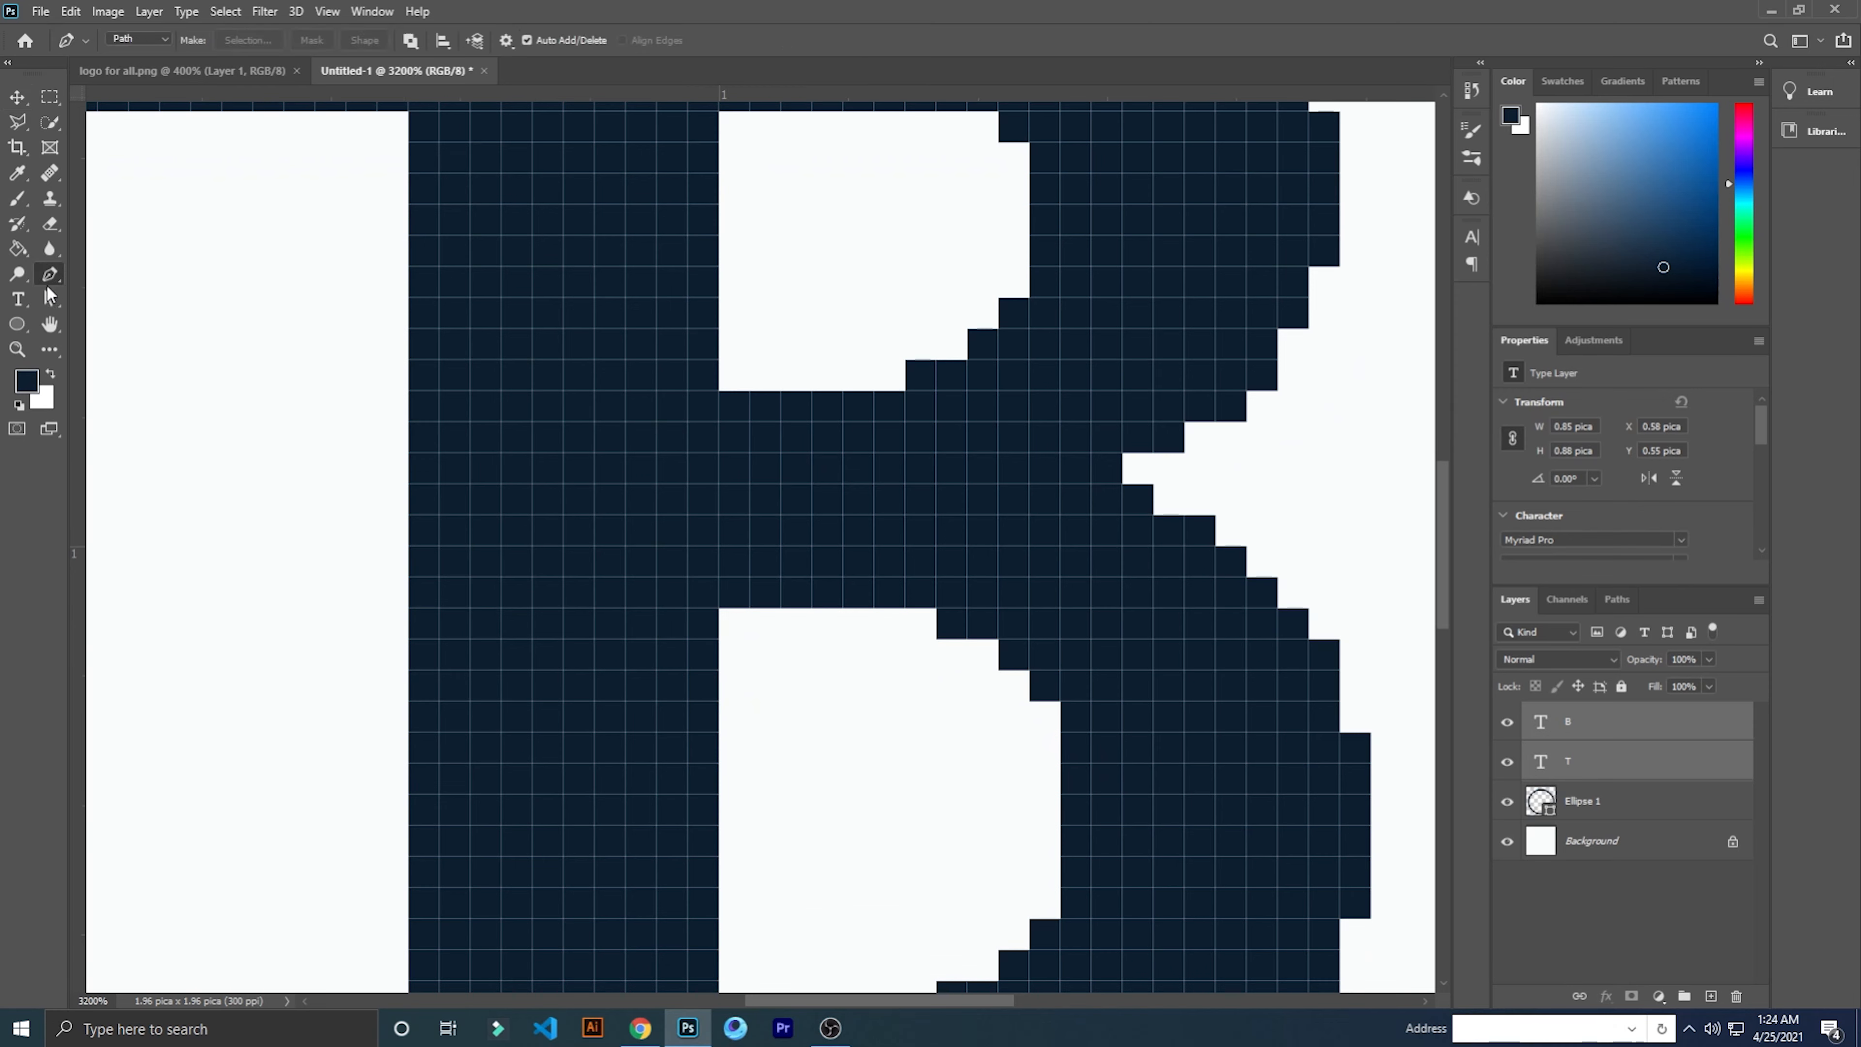
left_click(163, 41)
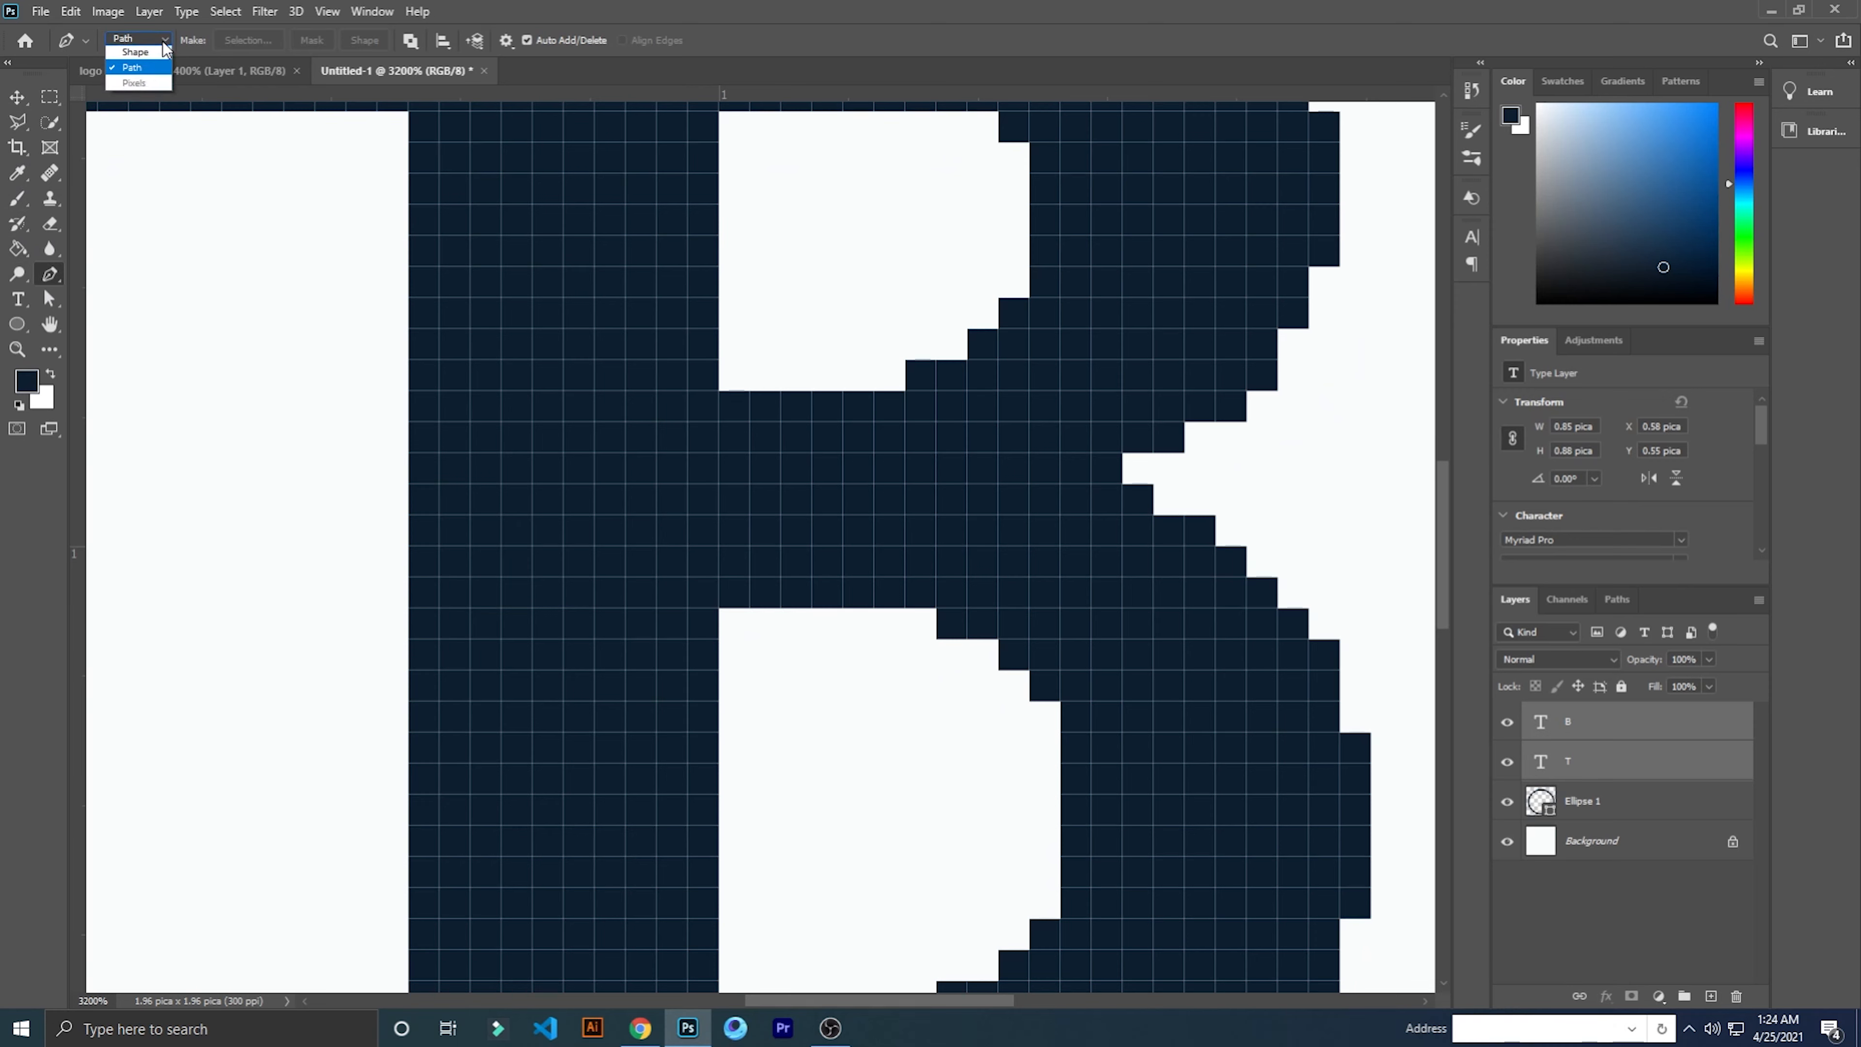
left_click(134, 71)
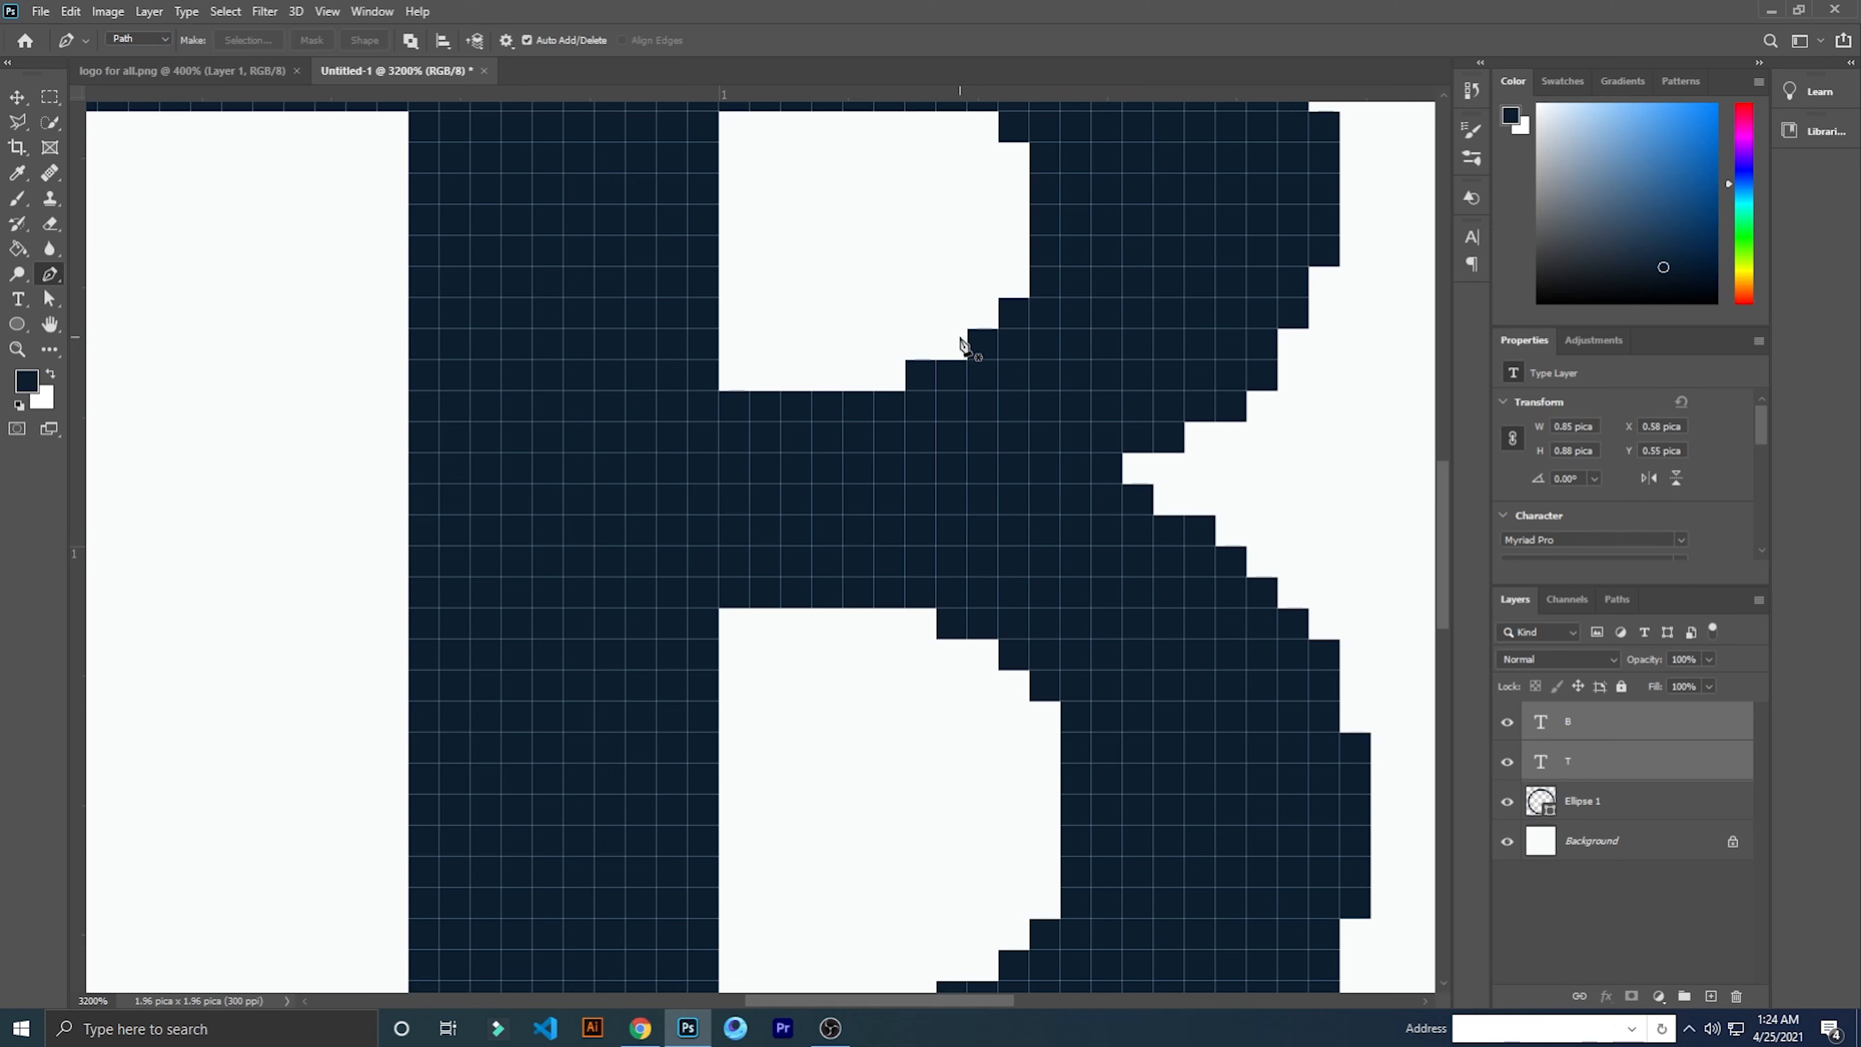
left_click(998, 329)
left_click(936, 330)
left_click(937, 638)
left_click(998, 638)
left_click(997, 329)
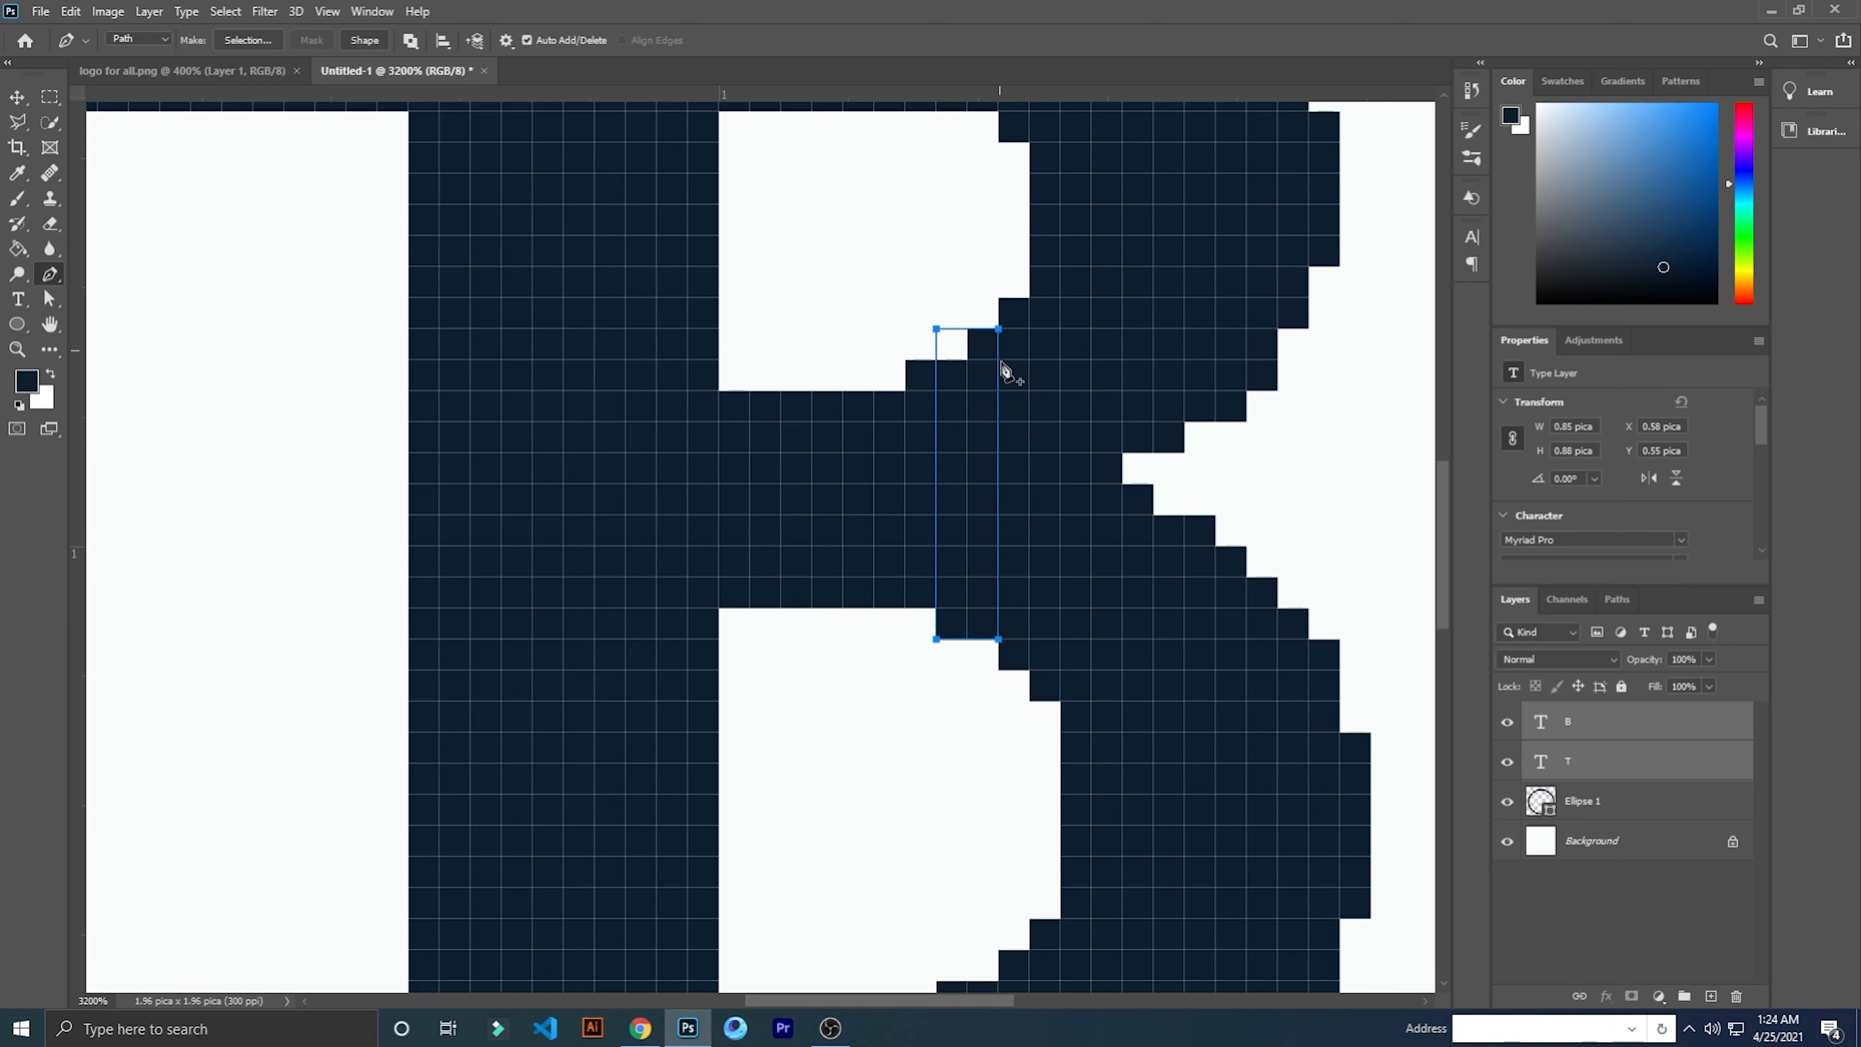
right_click(990, 399)
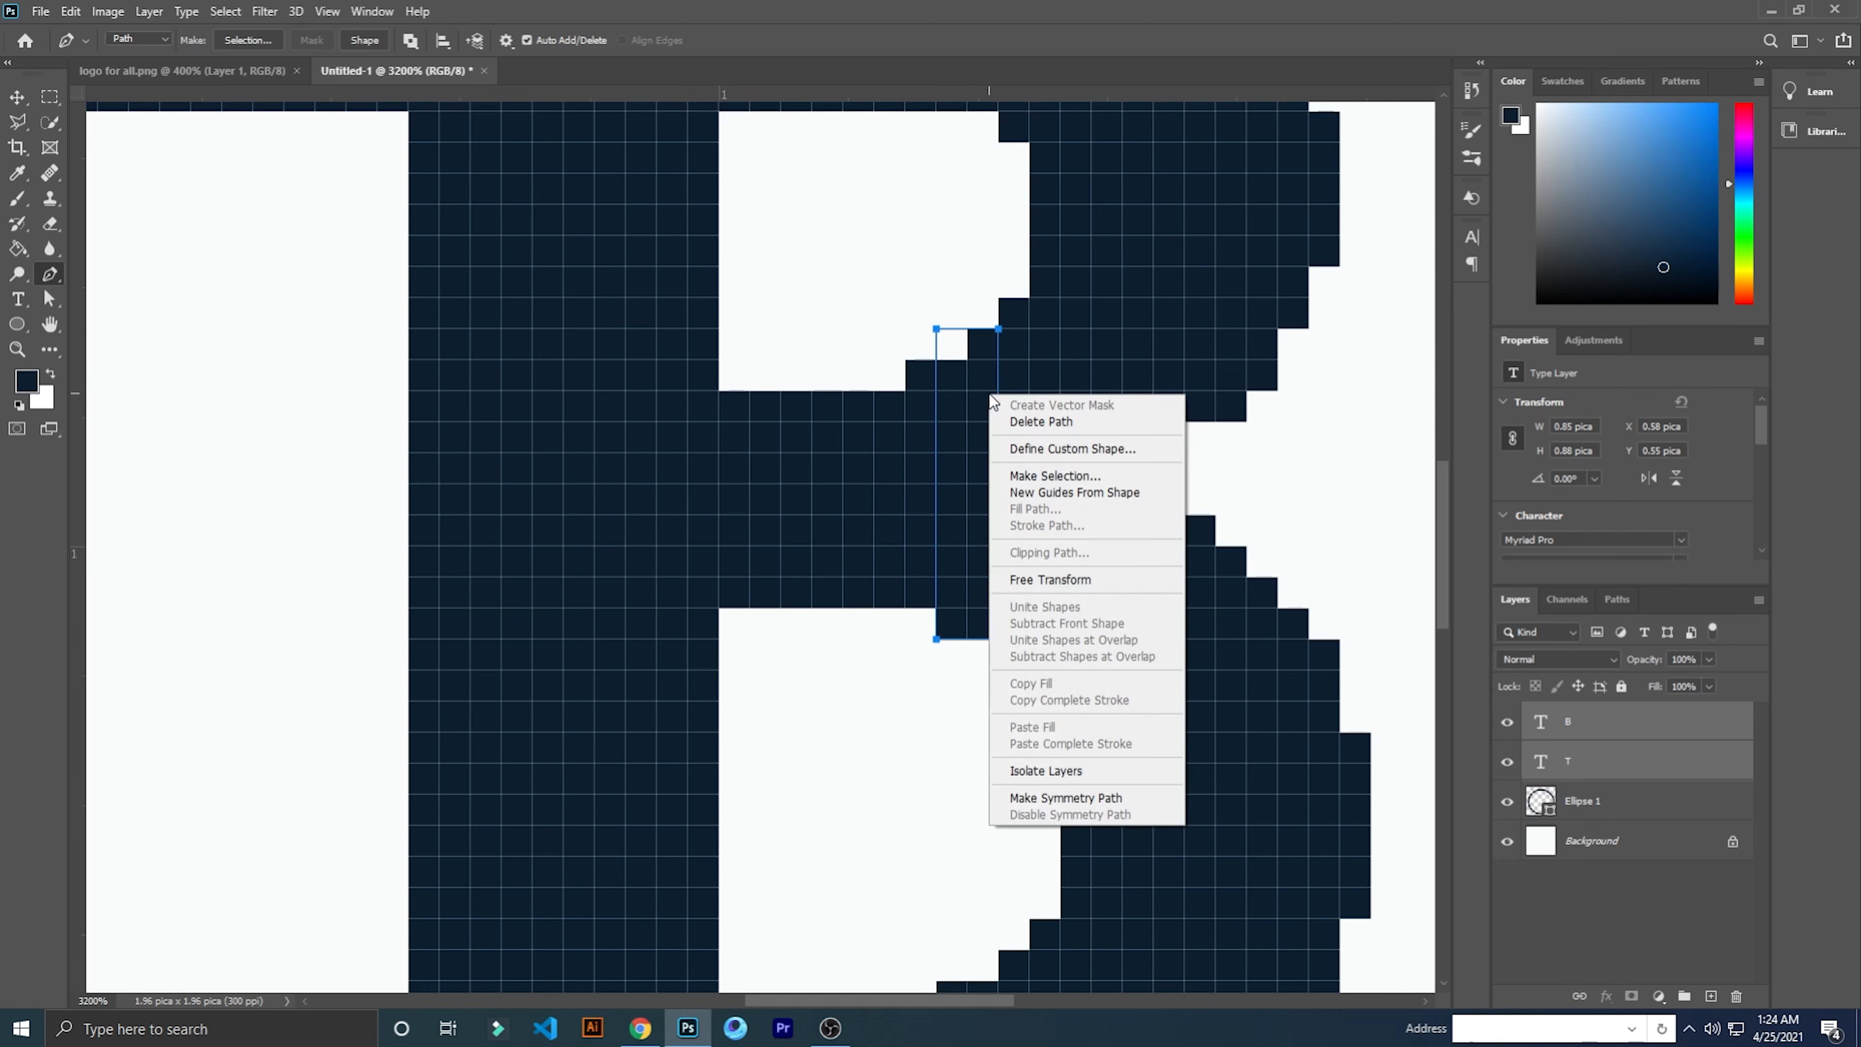
left_click(1045, 476)
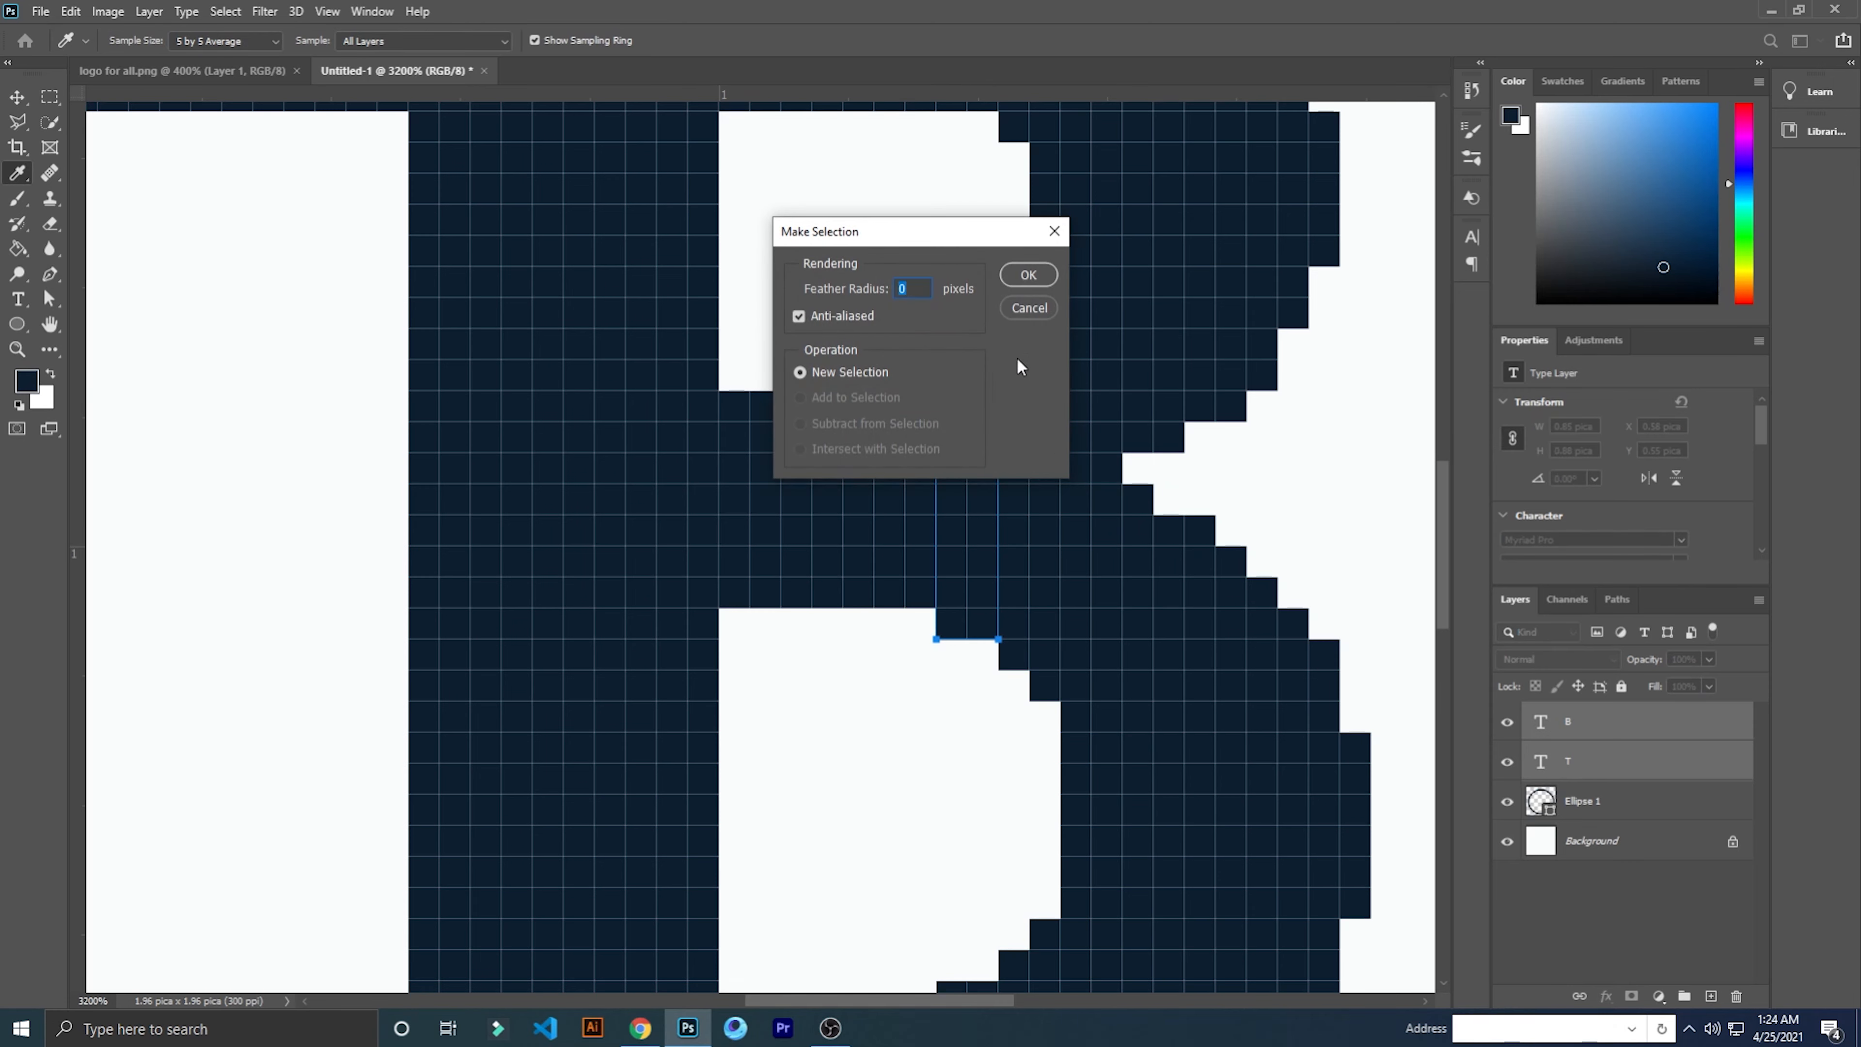
left_click(1028, 276)
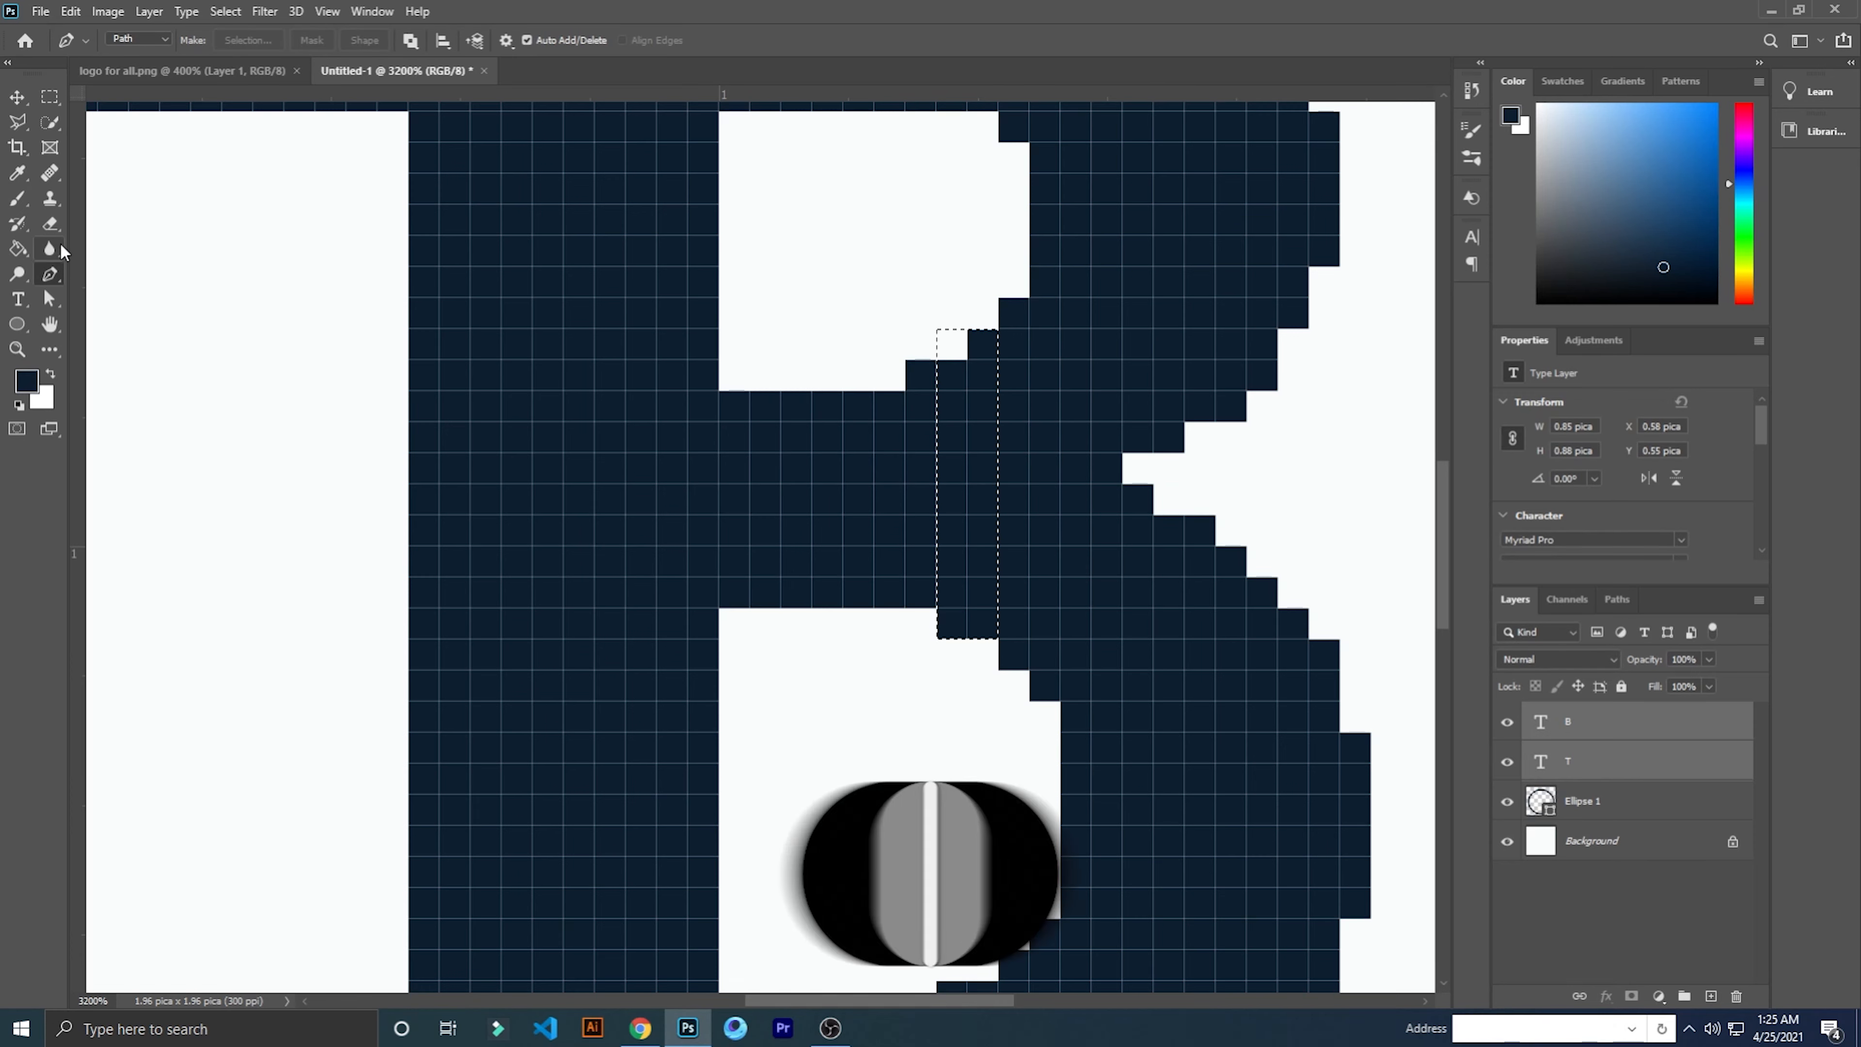
Rasterize the B type layer, erase the selected strip from its middle bar, and deselect.
left_click(58, 224)
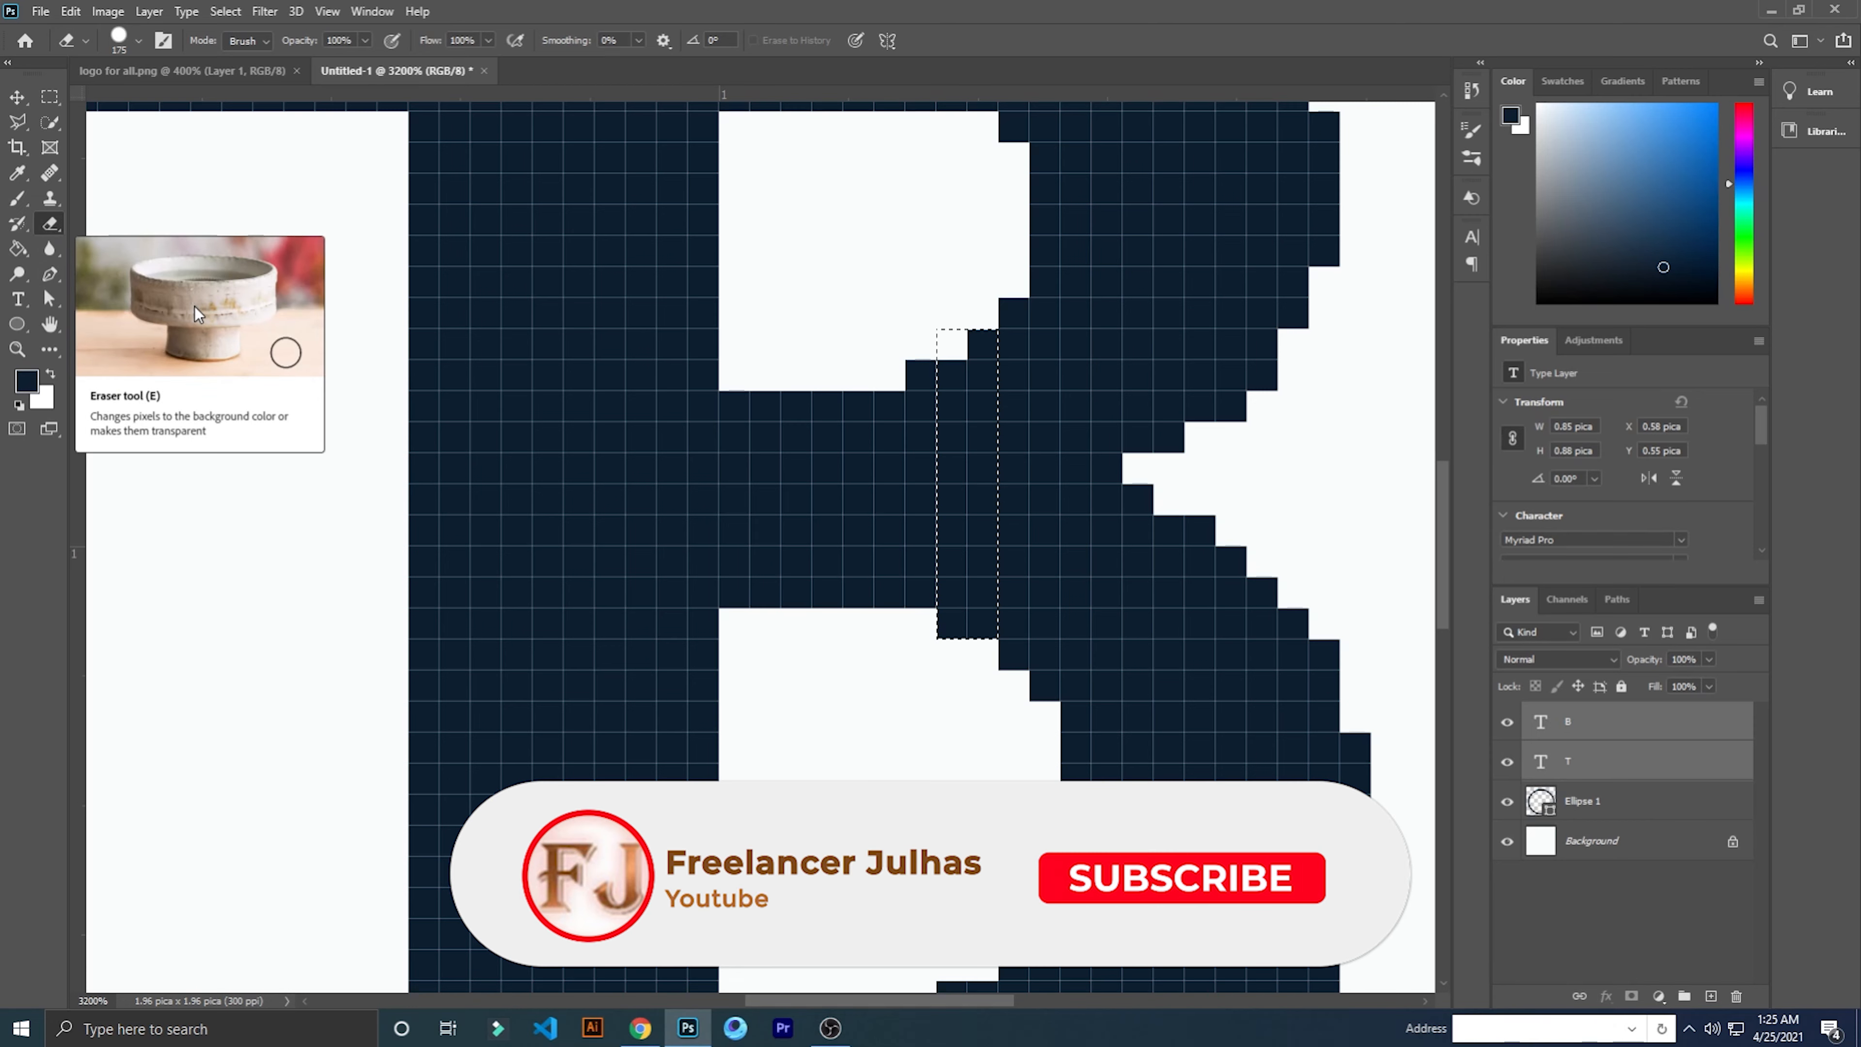
left_click(1597, 726)
right_click(1597, 726)
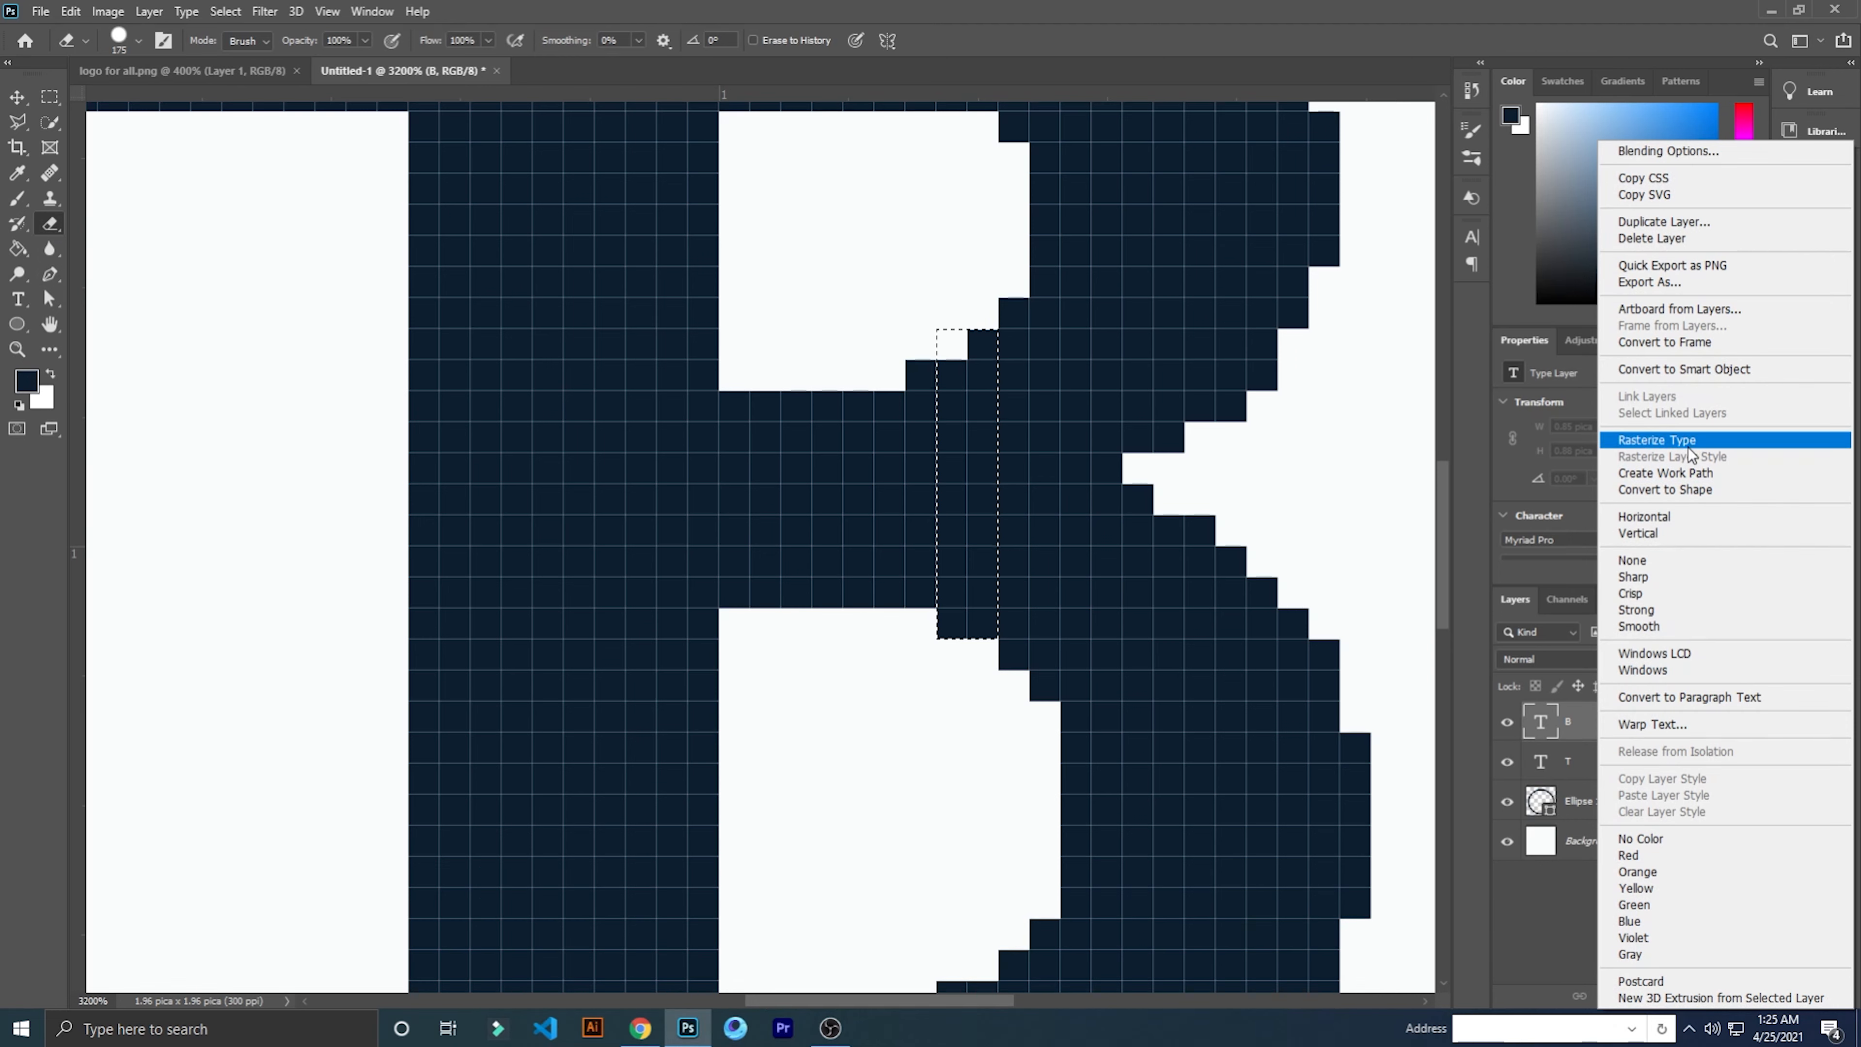
left_click(1653, 442)
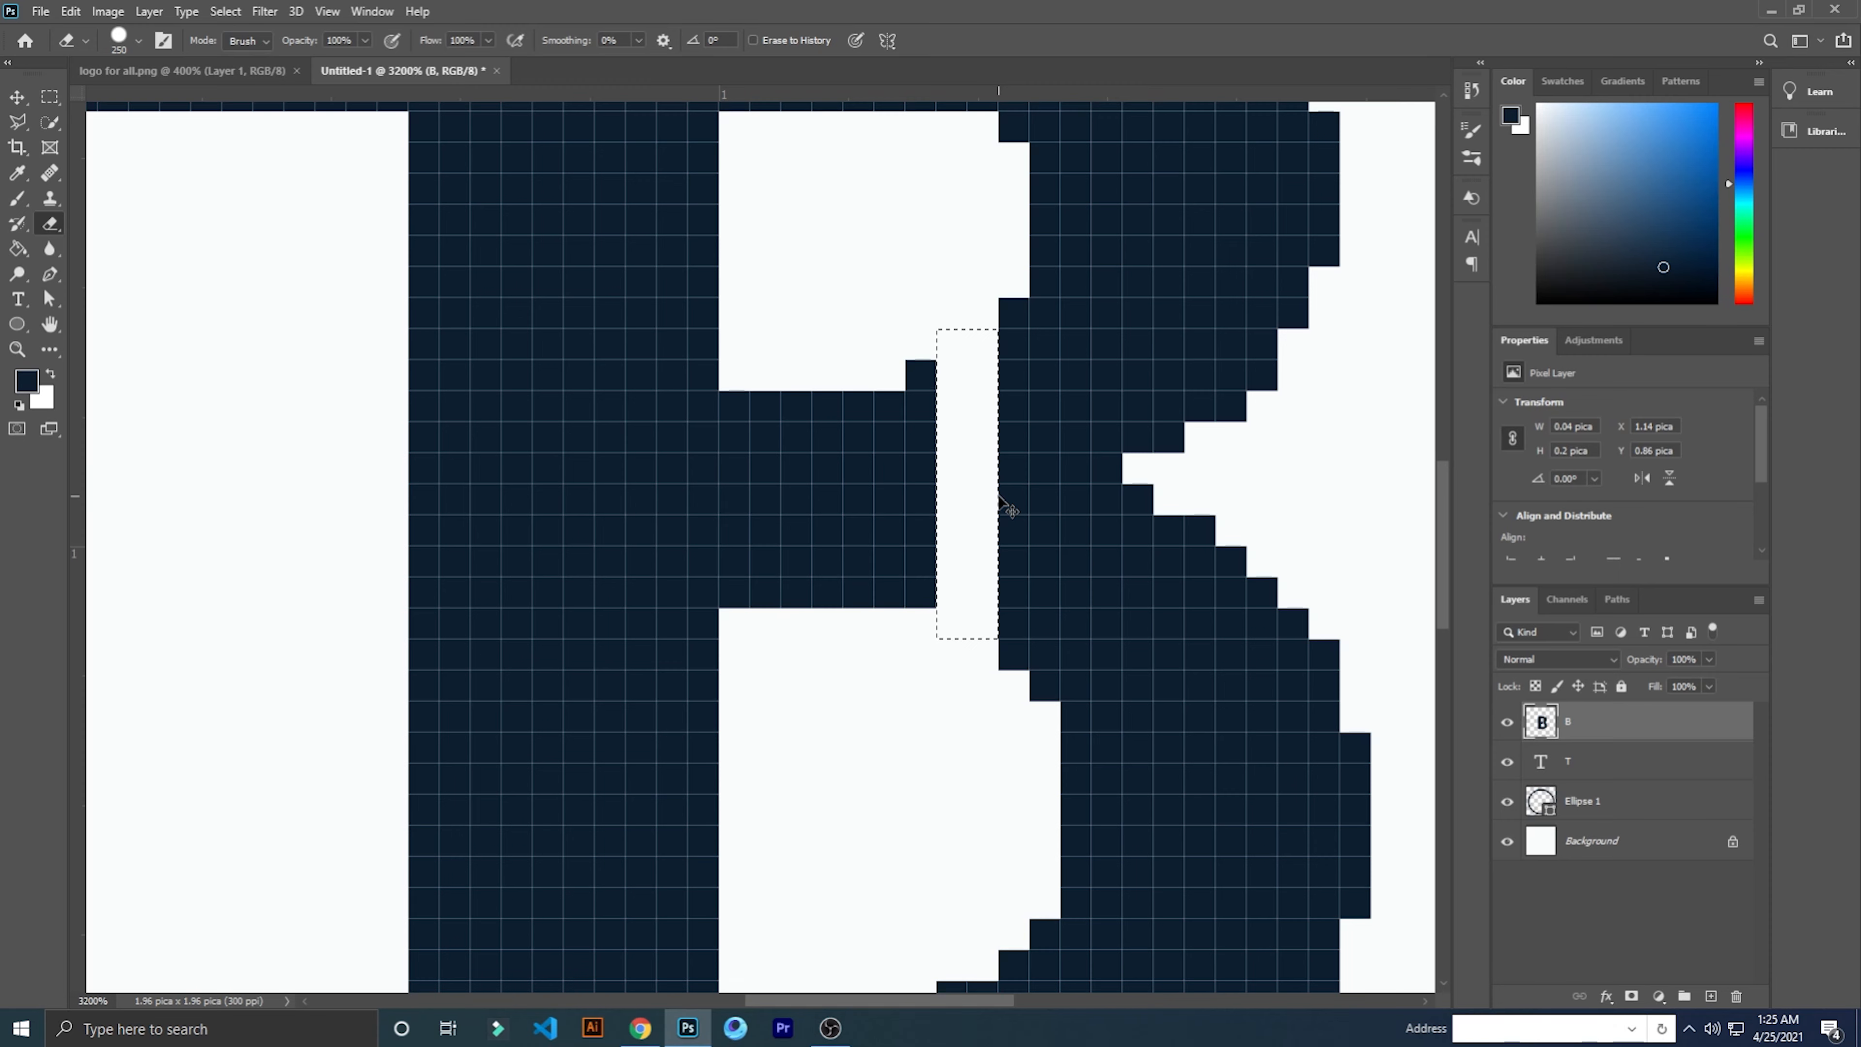
key("ctrl+d")
Outline a slanted band about 0.1 by 0.14 pica from the upper counter's corner to the B's outer curve with the Pen tool and make it a selection.
mouse_move(994, 375)
left_mouse_down()
mouse_move(939, 623)
mouse_move(949, 590)
left_mouse_up()
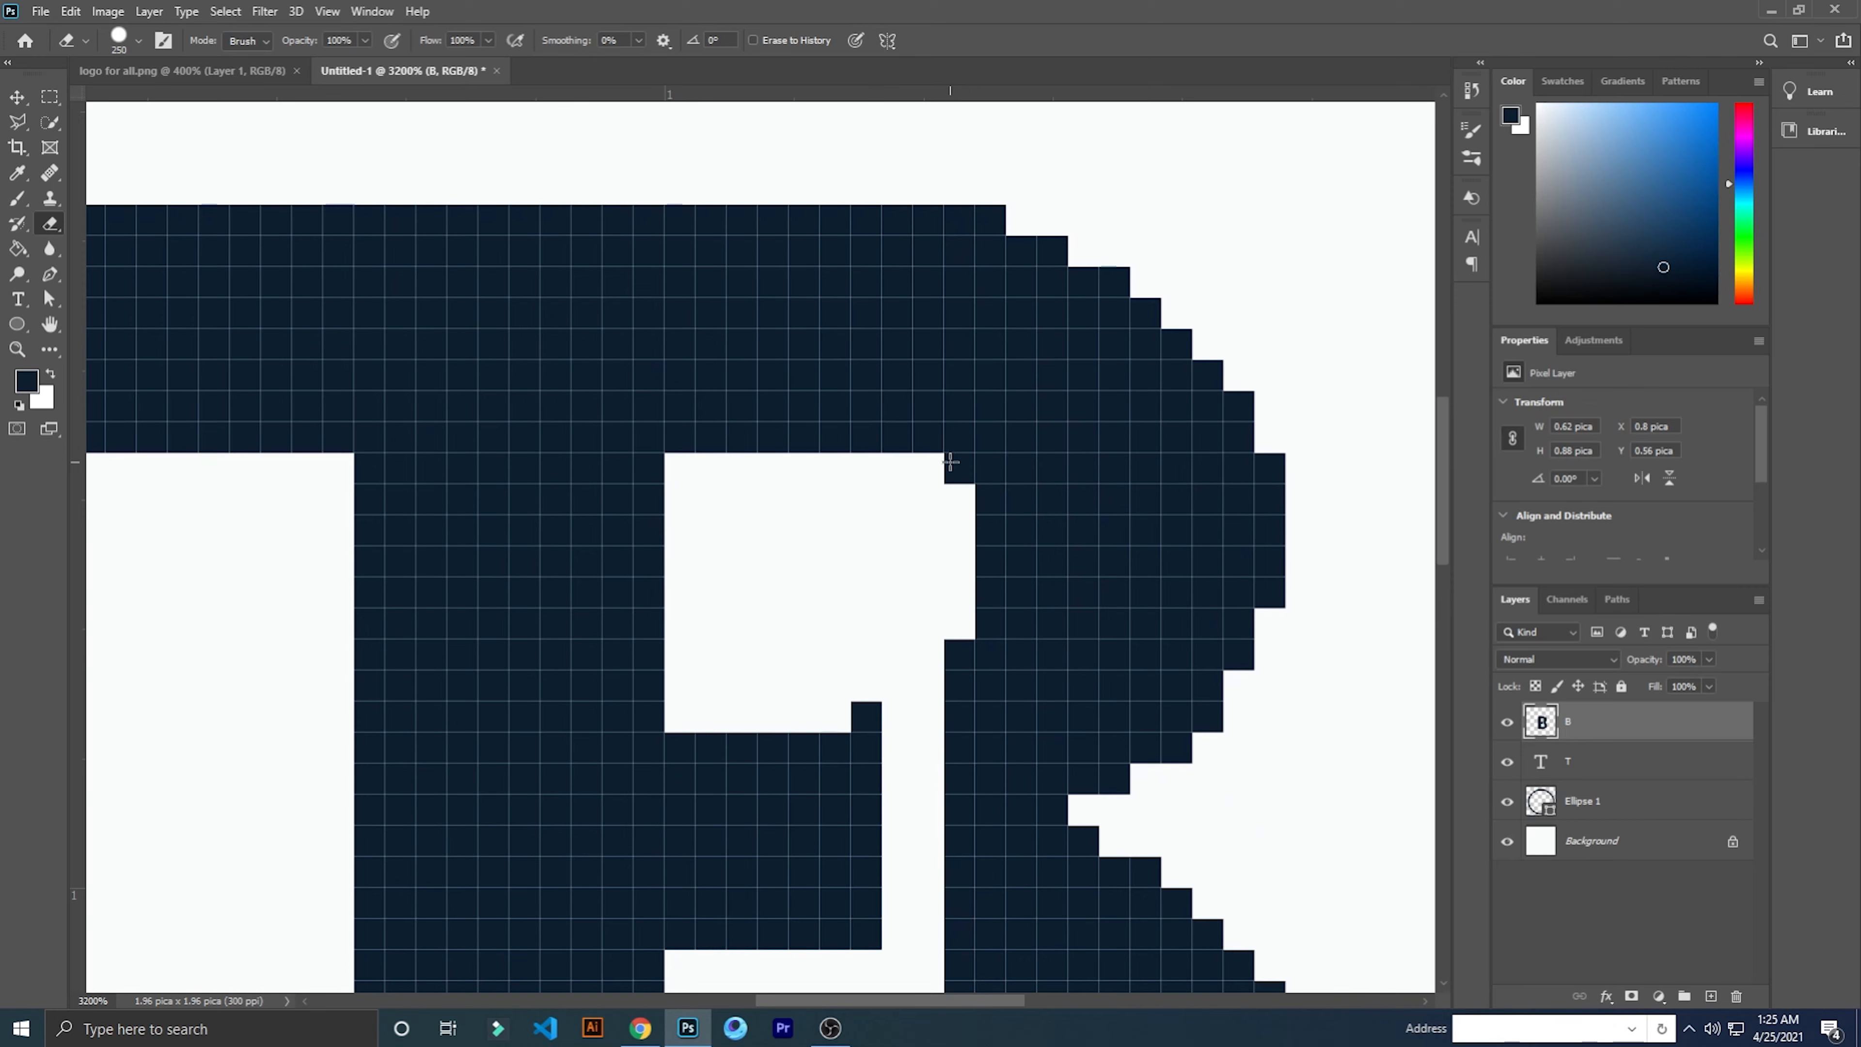
left_click(49, 274)
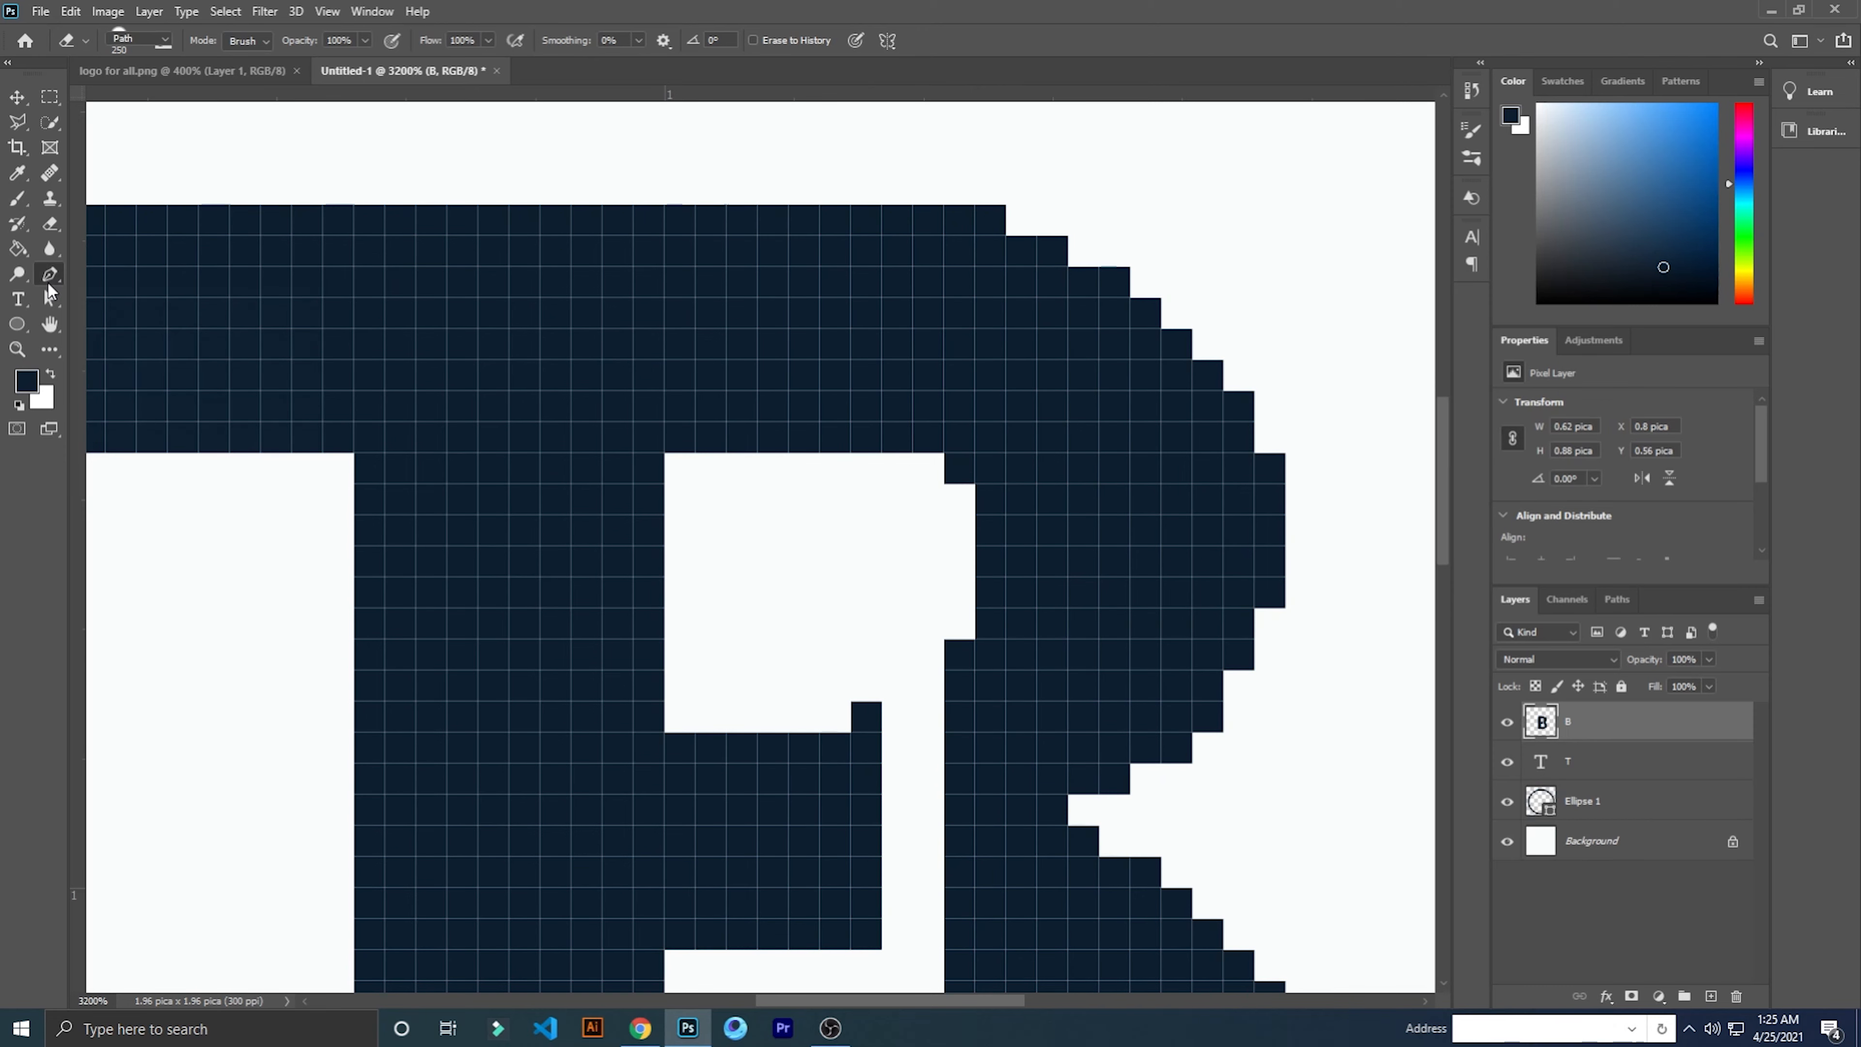
left_click(944, 454)
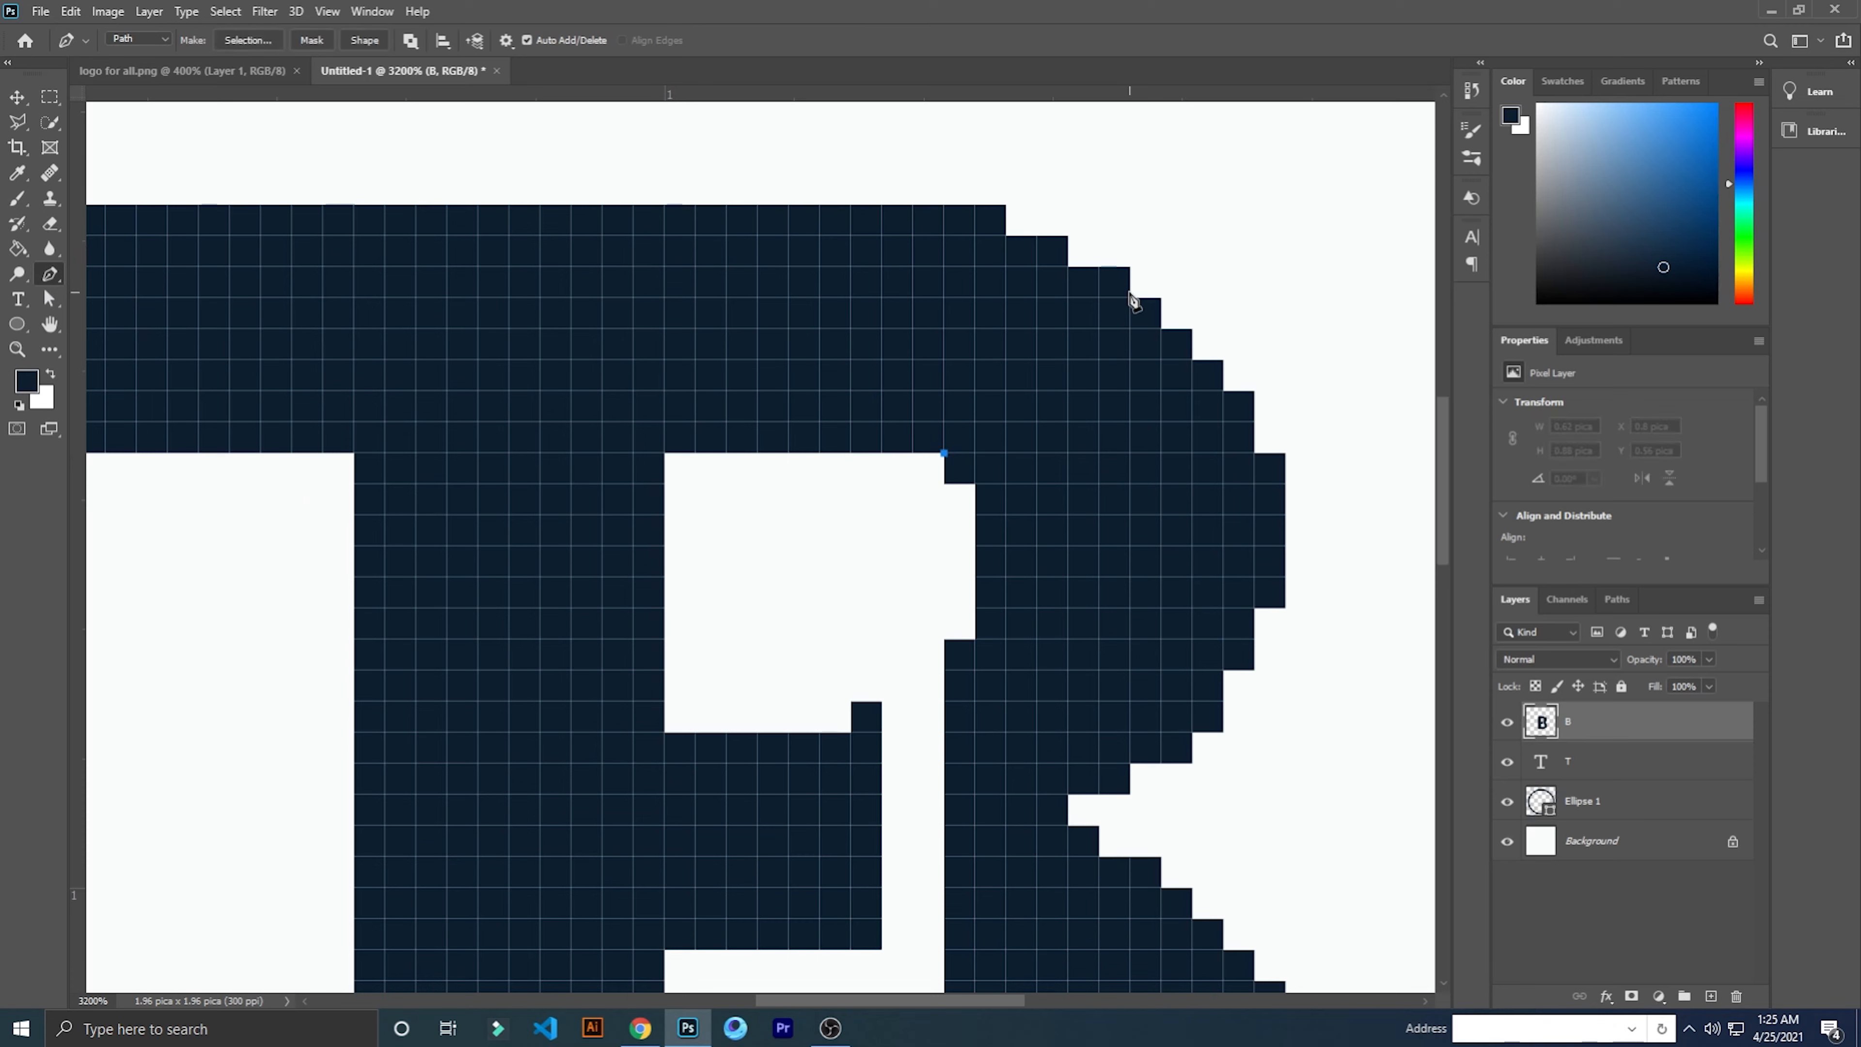
left_click(1068, 267)
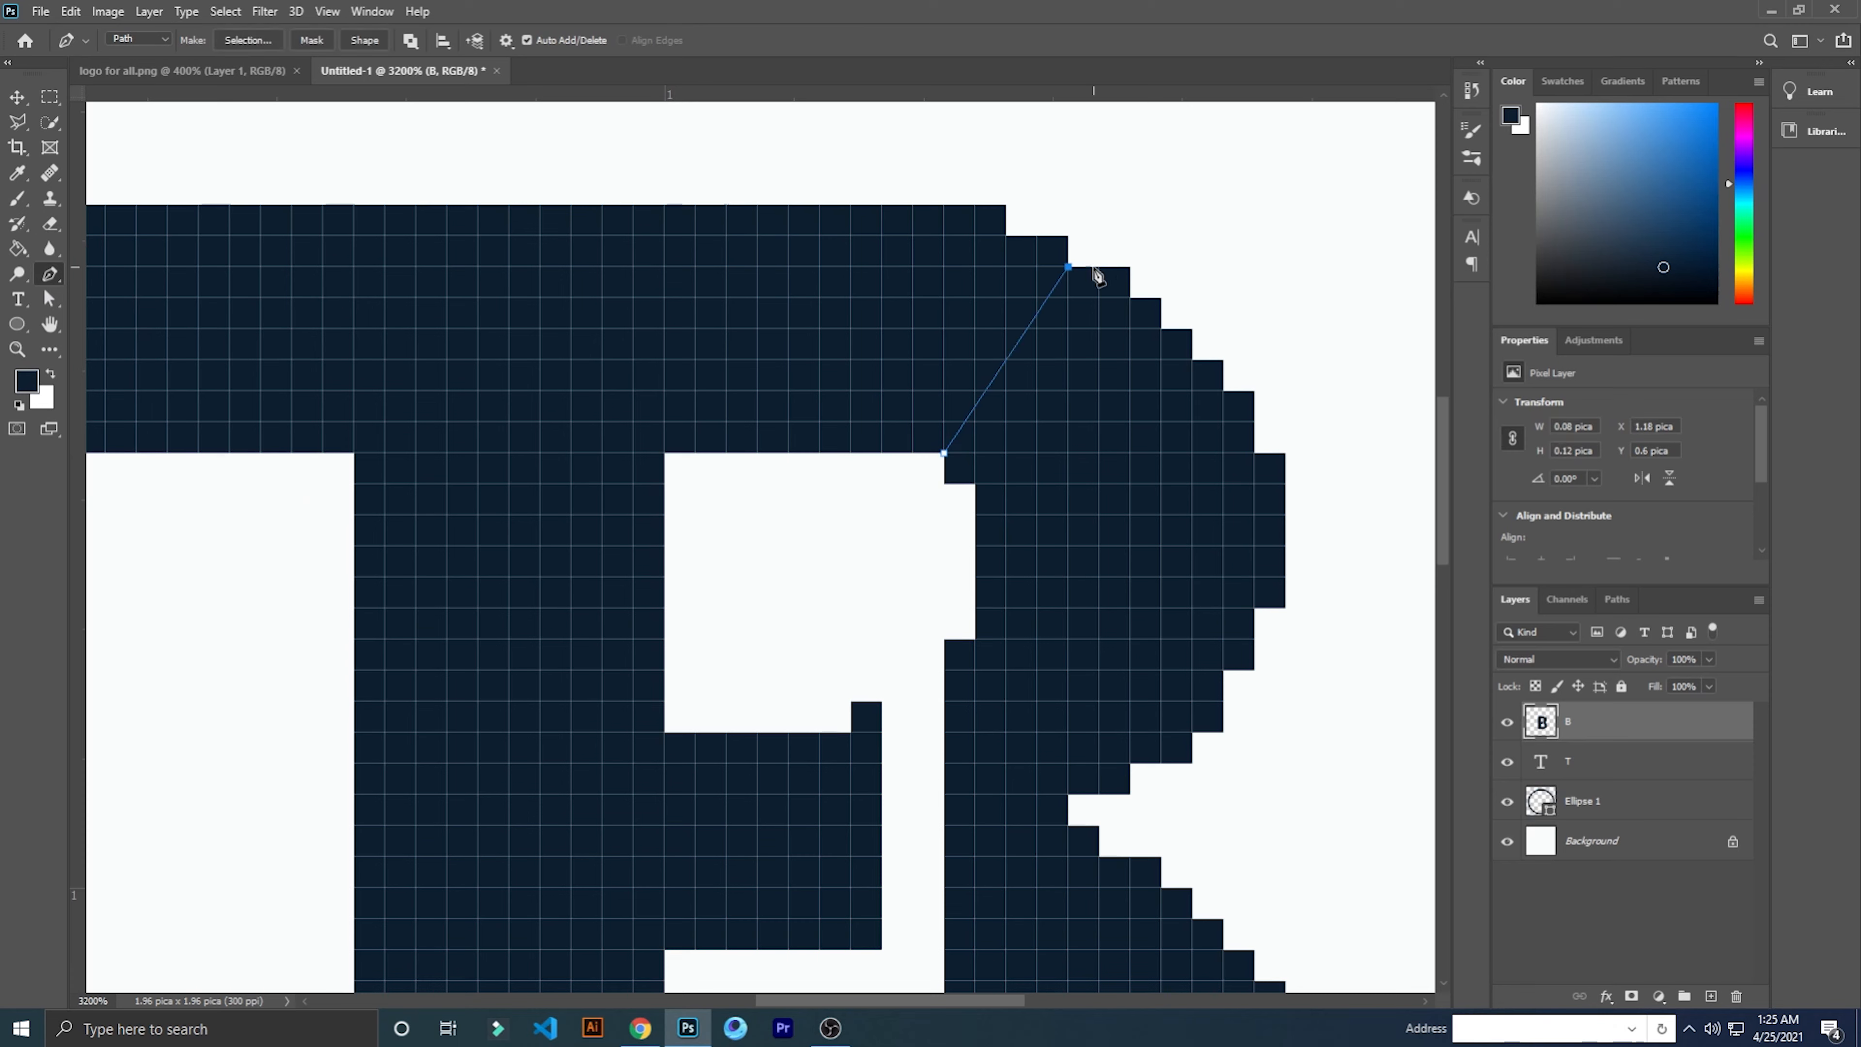
left_click(1100, 267)
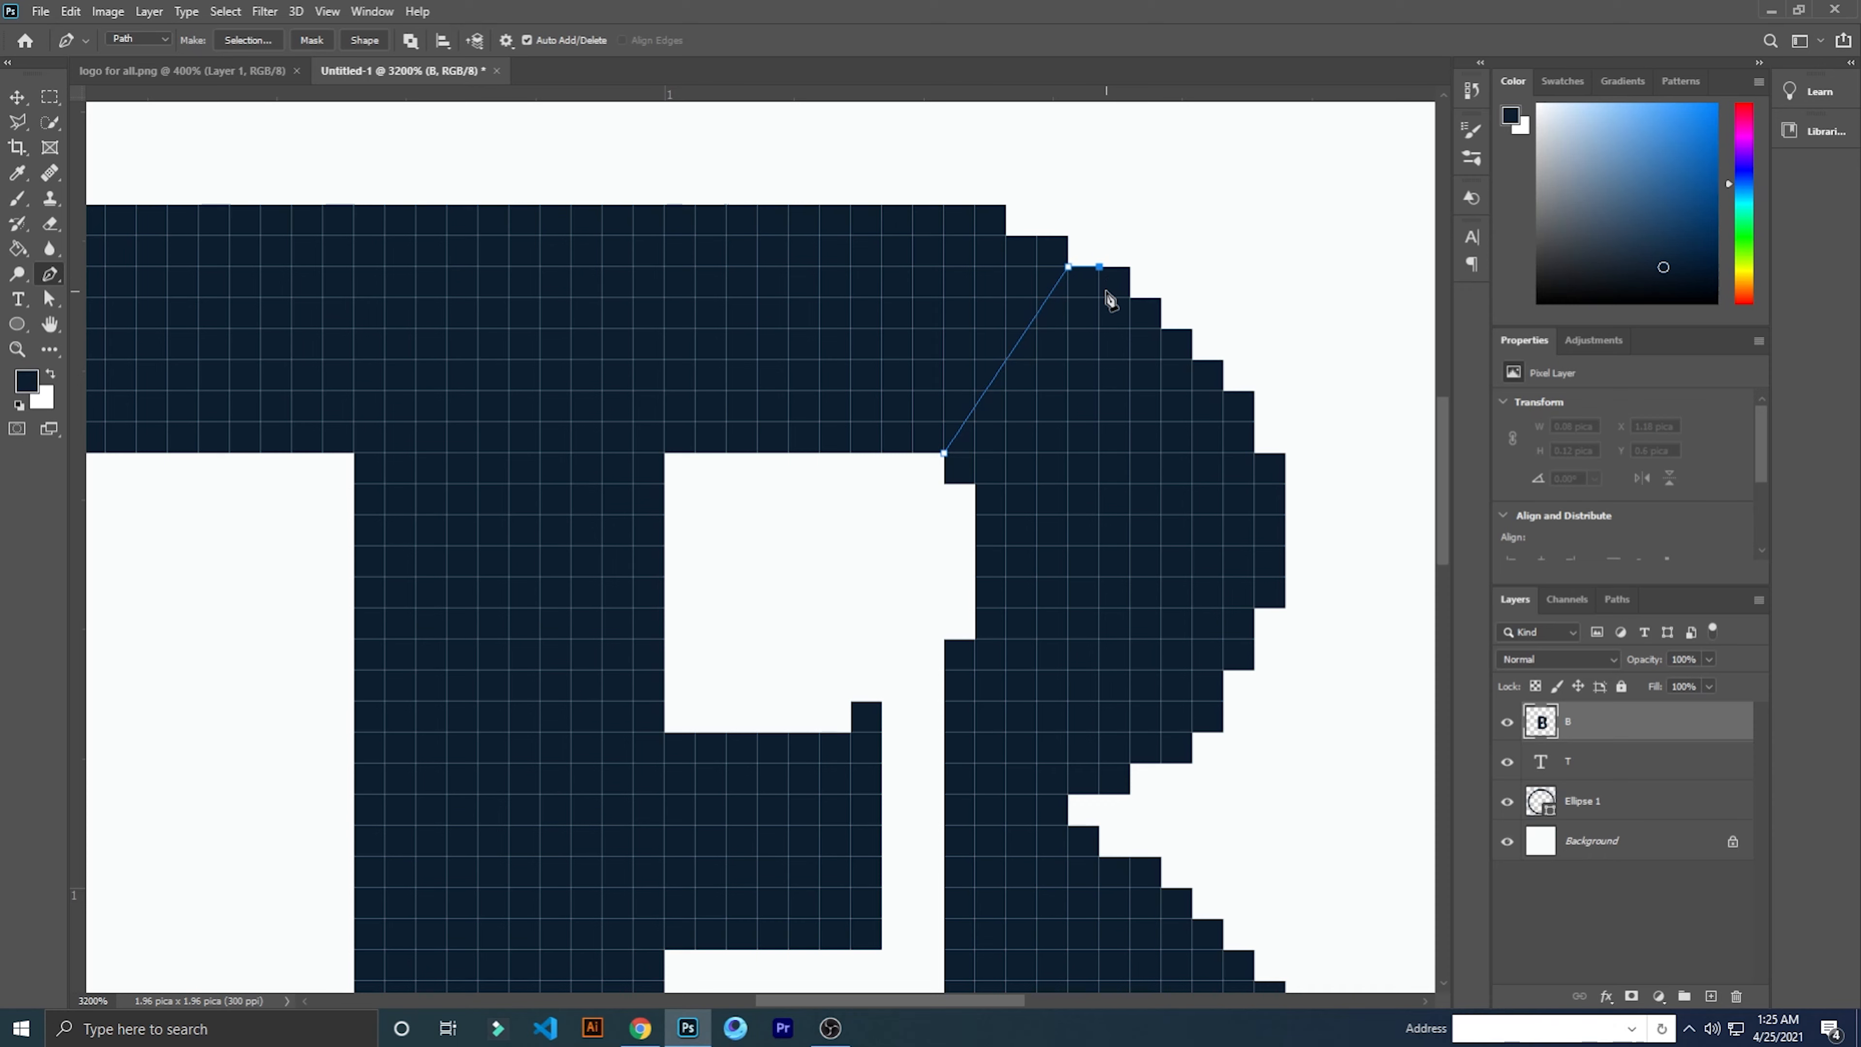
left_click(1099, 298)
left_click(974, 483)
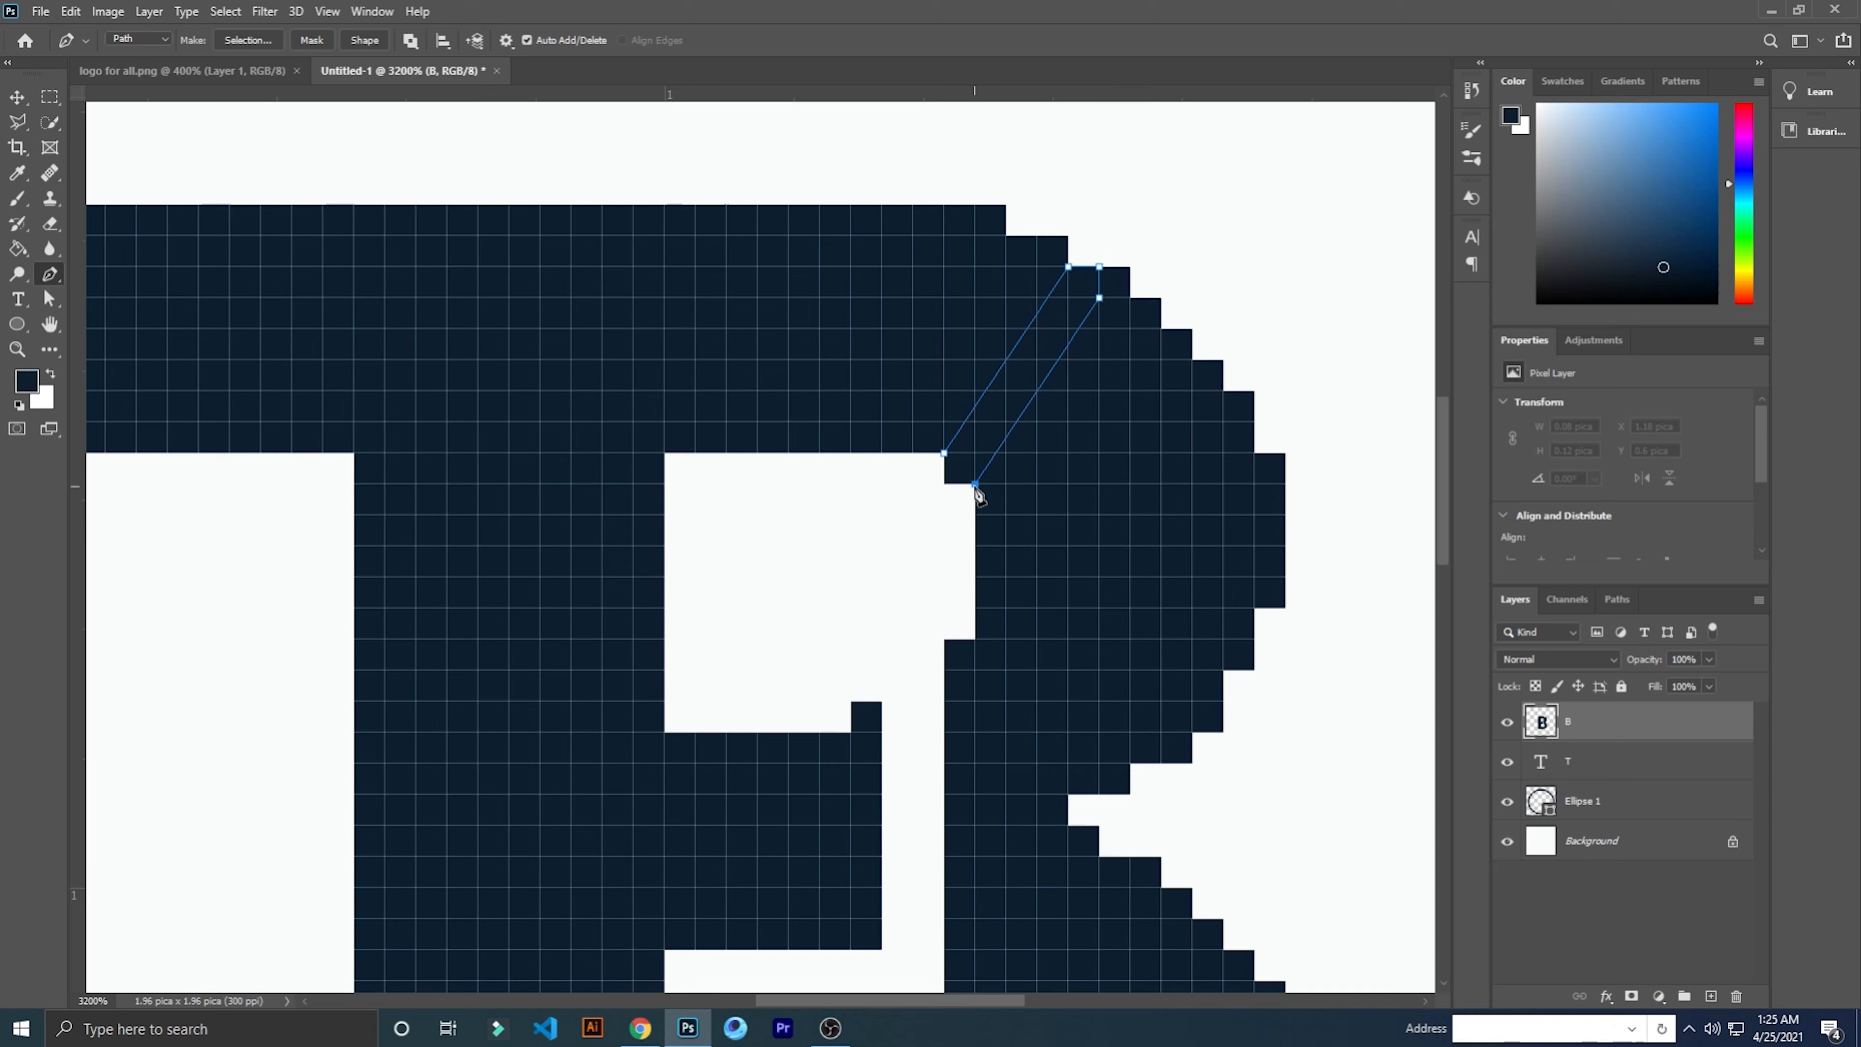
left_click(944, 484)
left_click(945, 453)
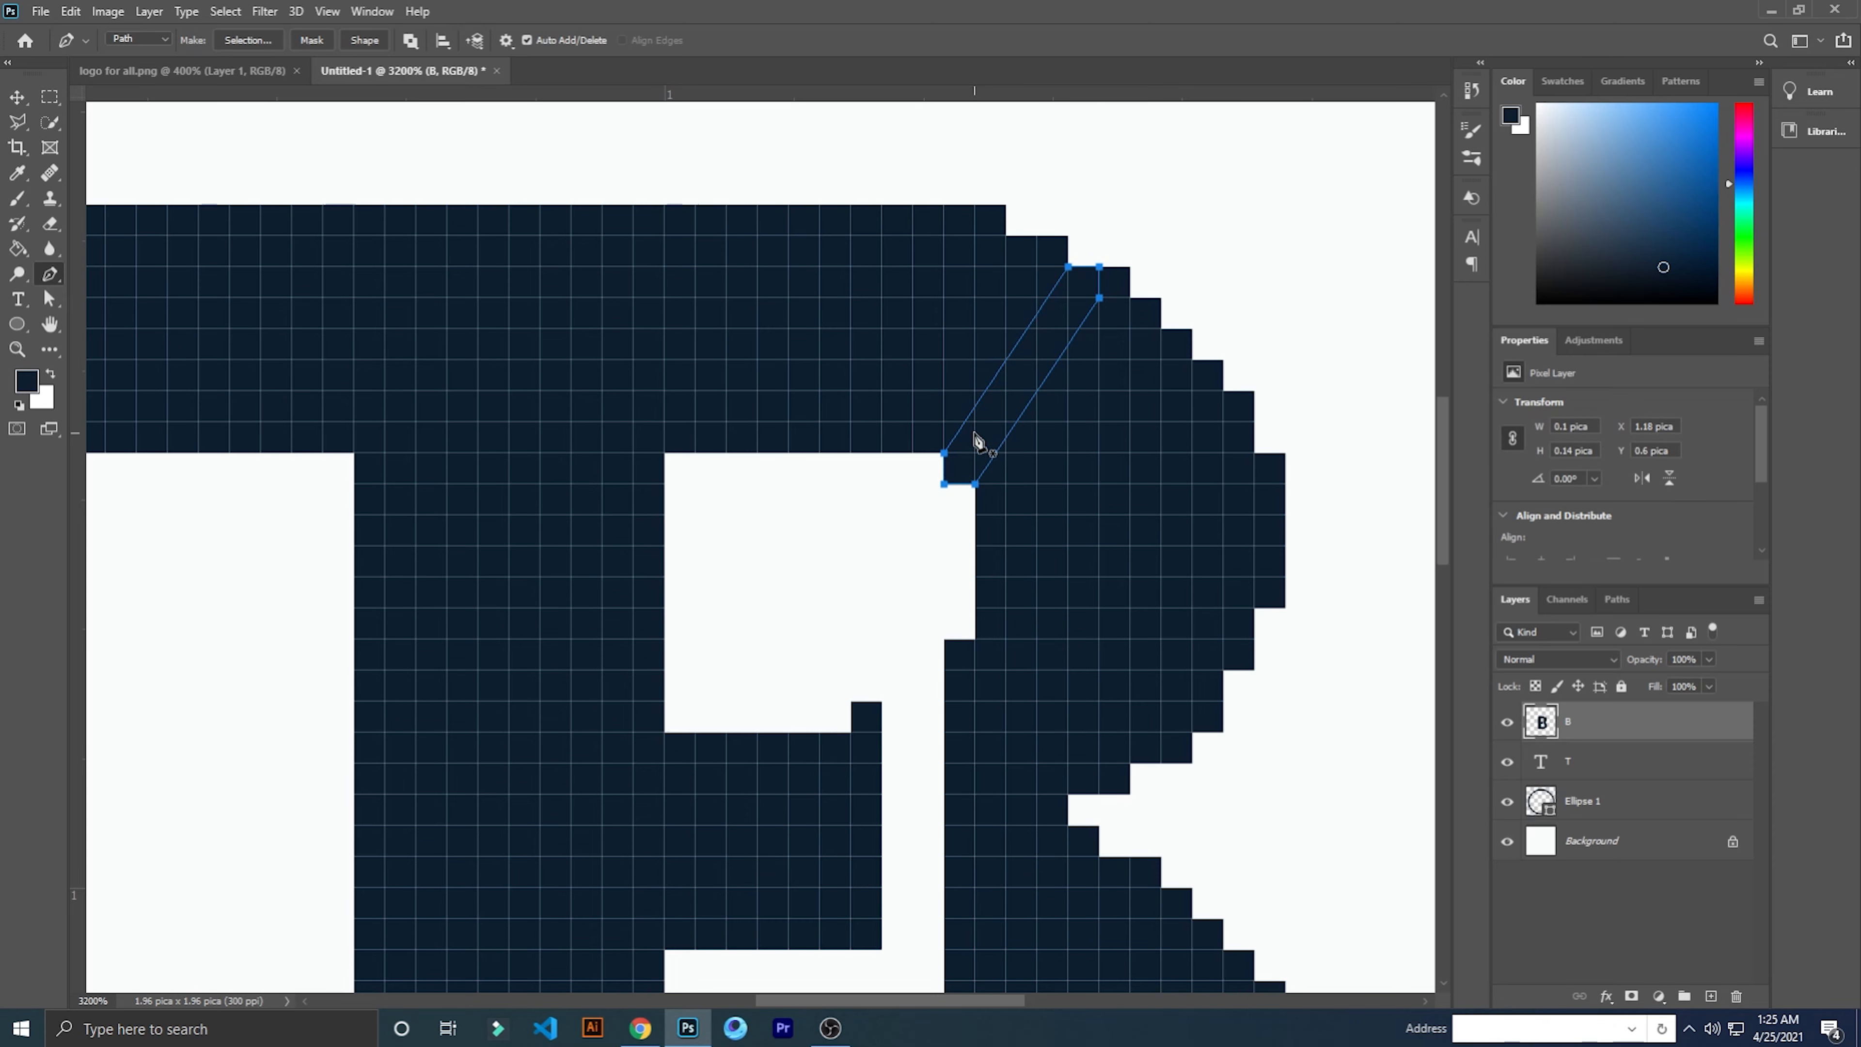
right_click(975, 434)
left_click(1063, 515)
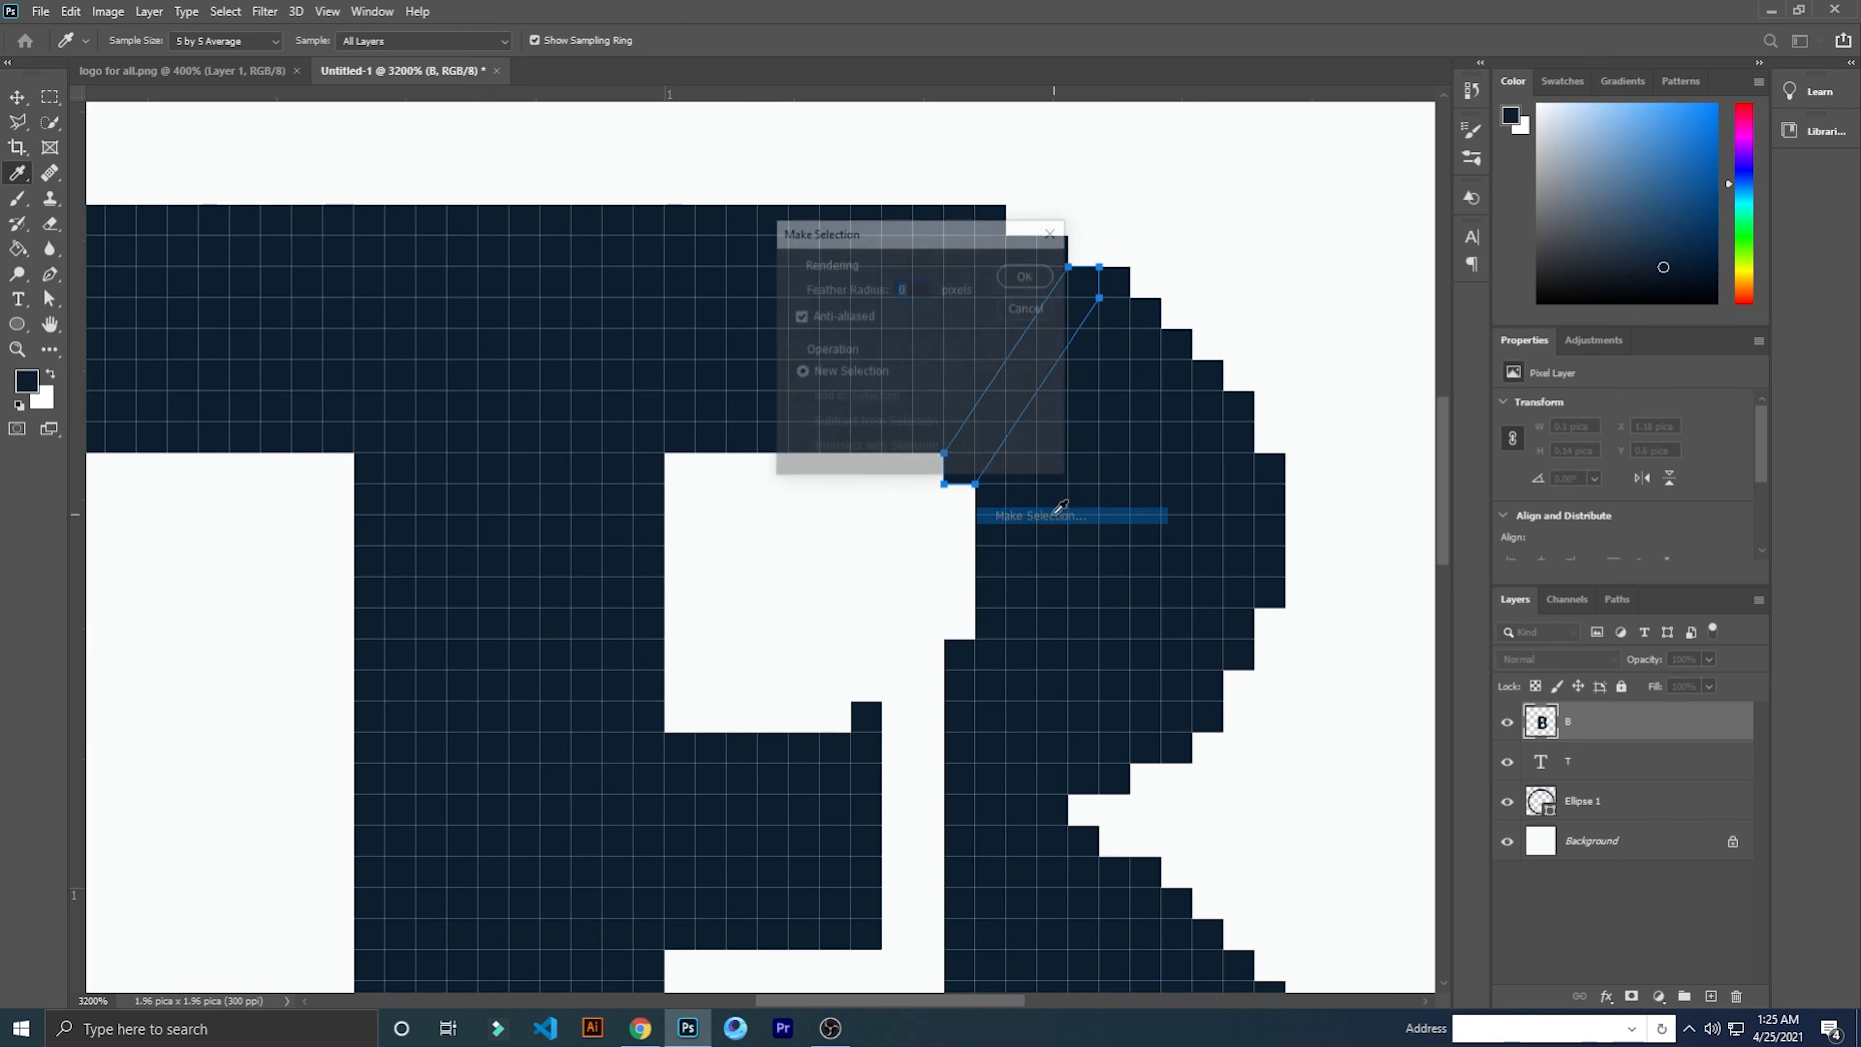
left_click(1026, 273)
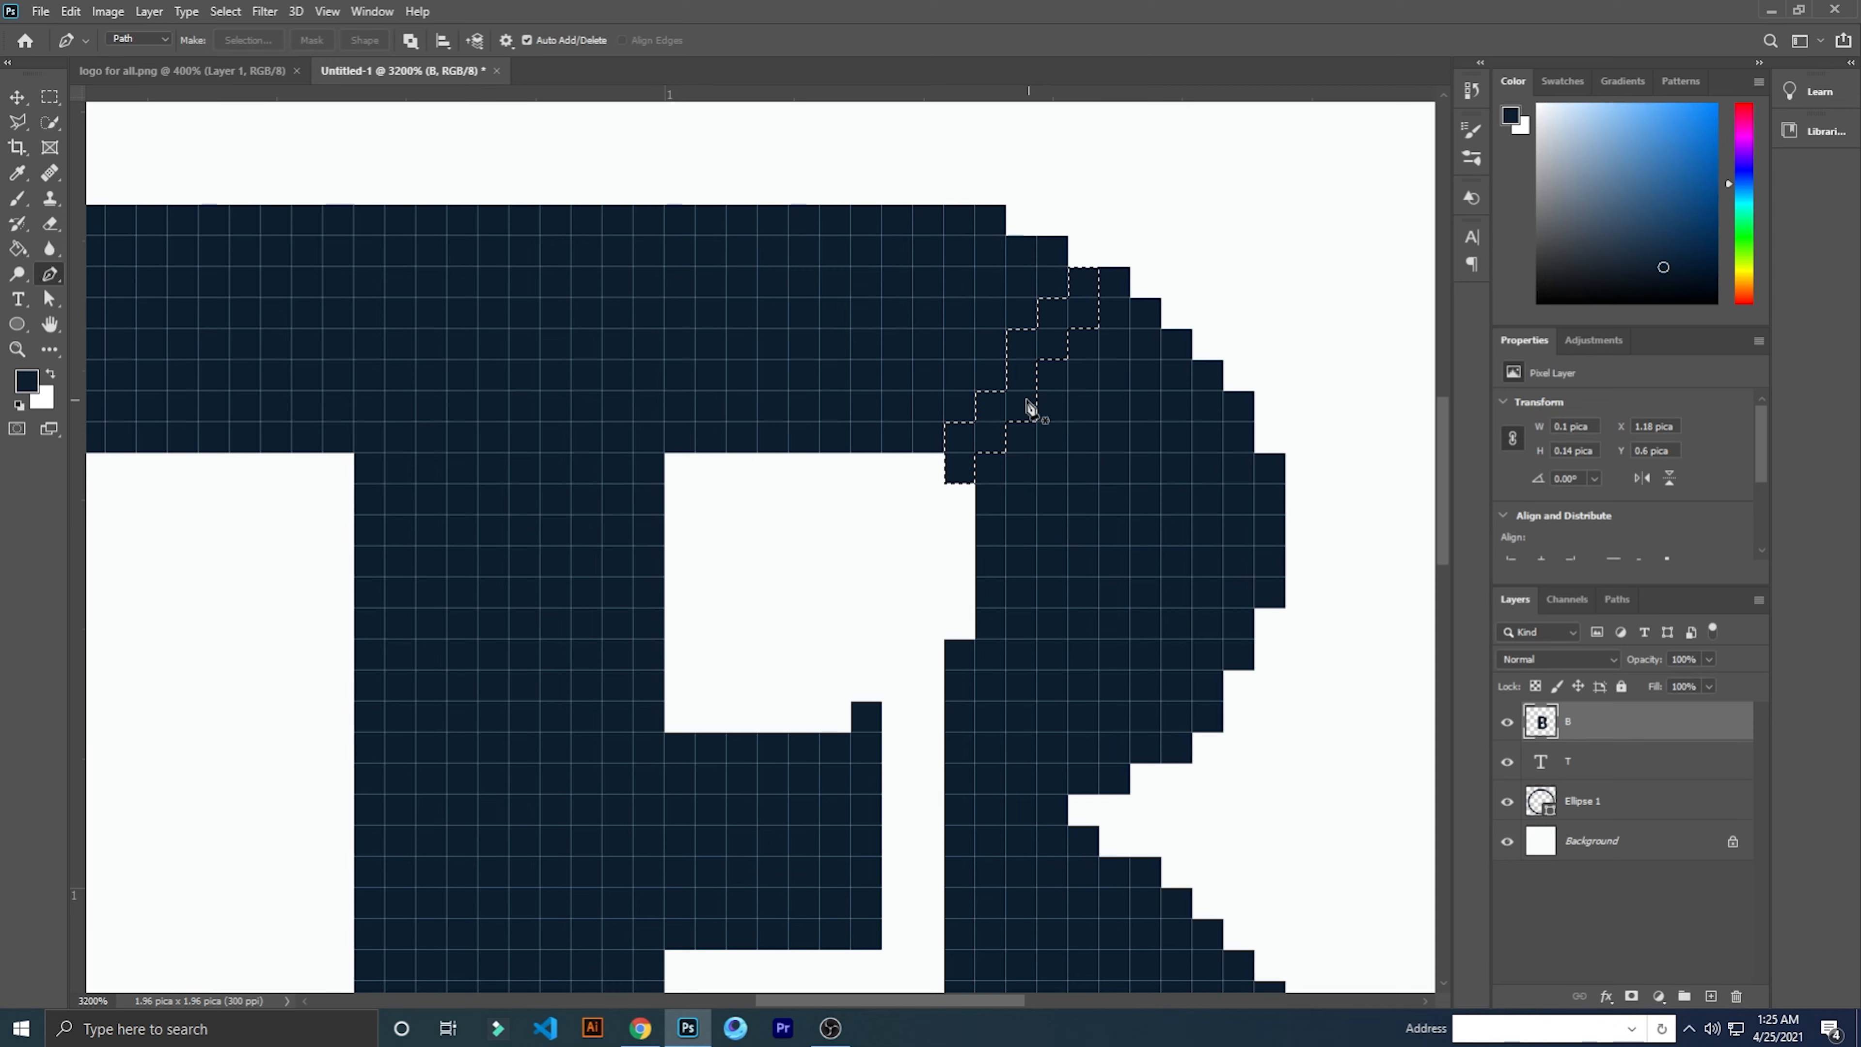
Erase the selected diagonal band from the B and T layers, rasterizing the T type layer, and deselect.
left_click(50, 223)
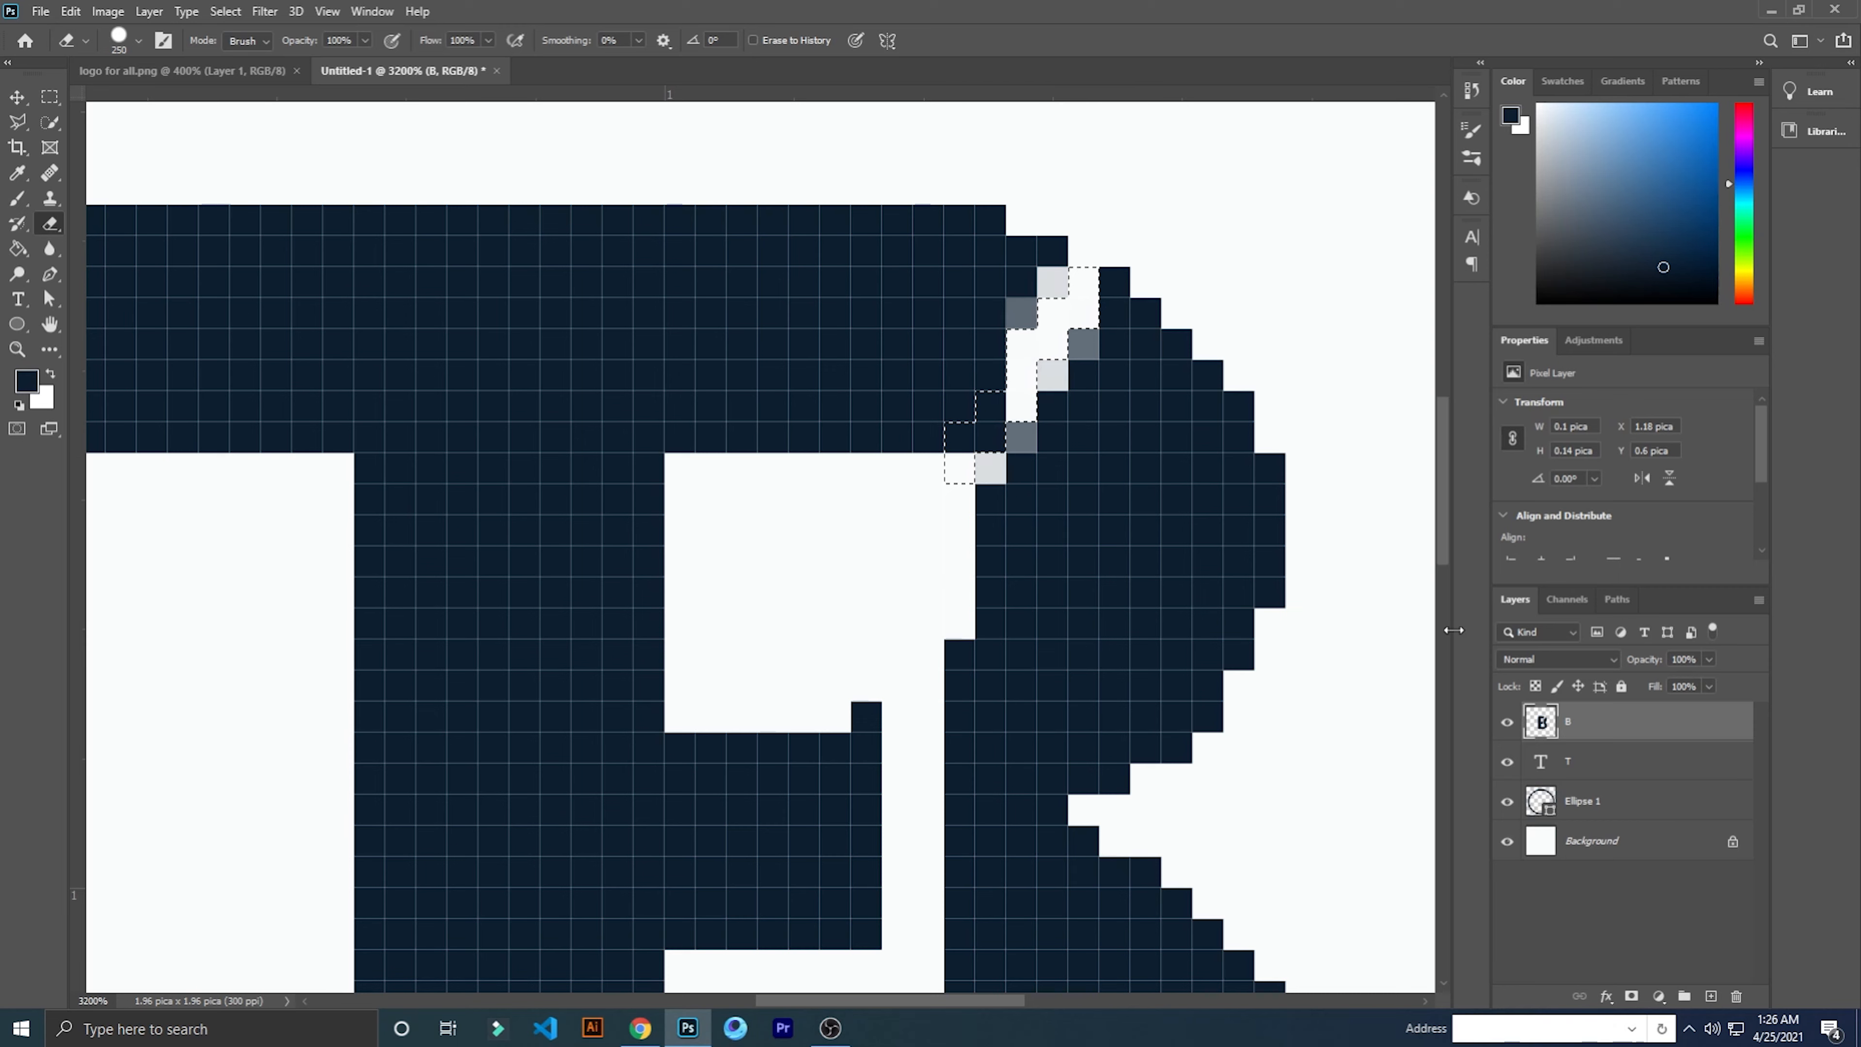
left_click(1606, 767)
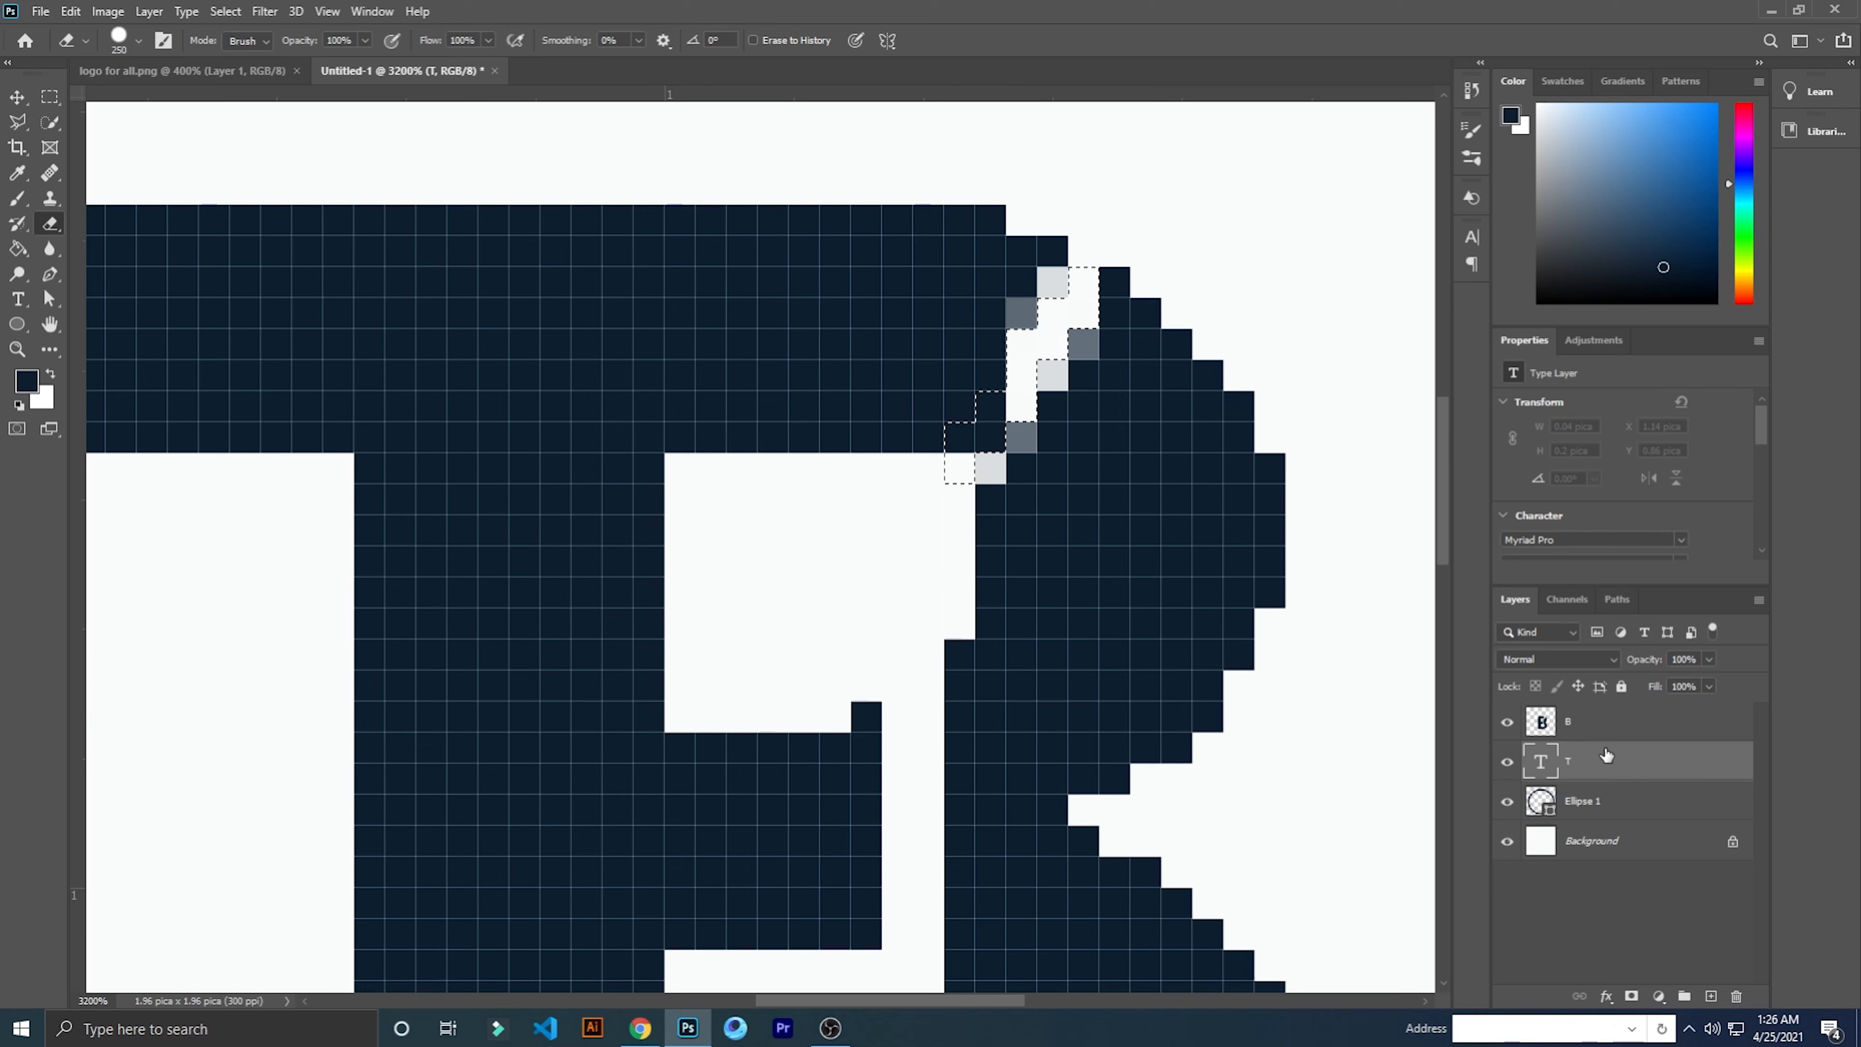
left_click(982, 439)
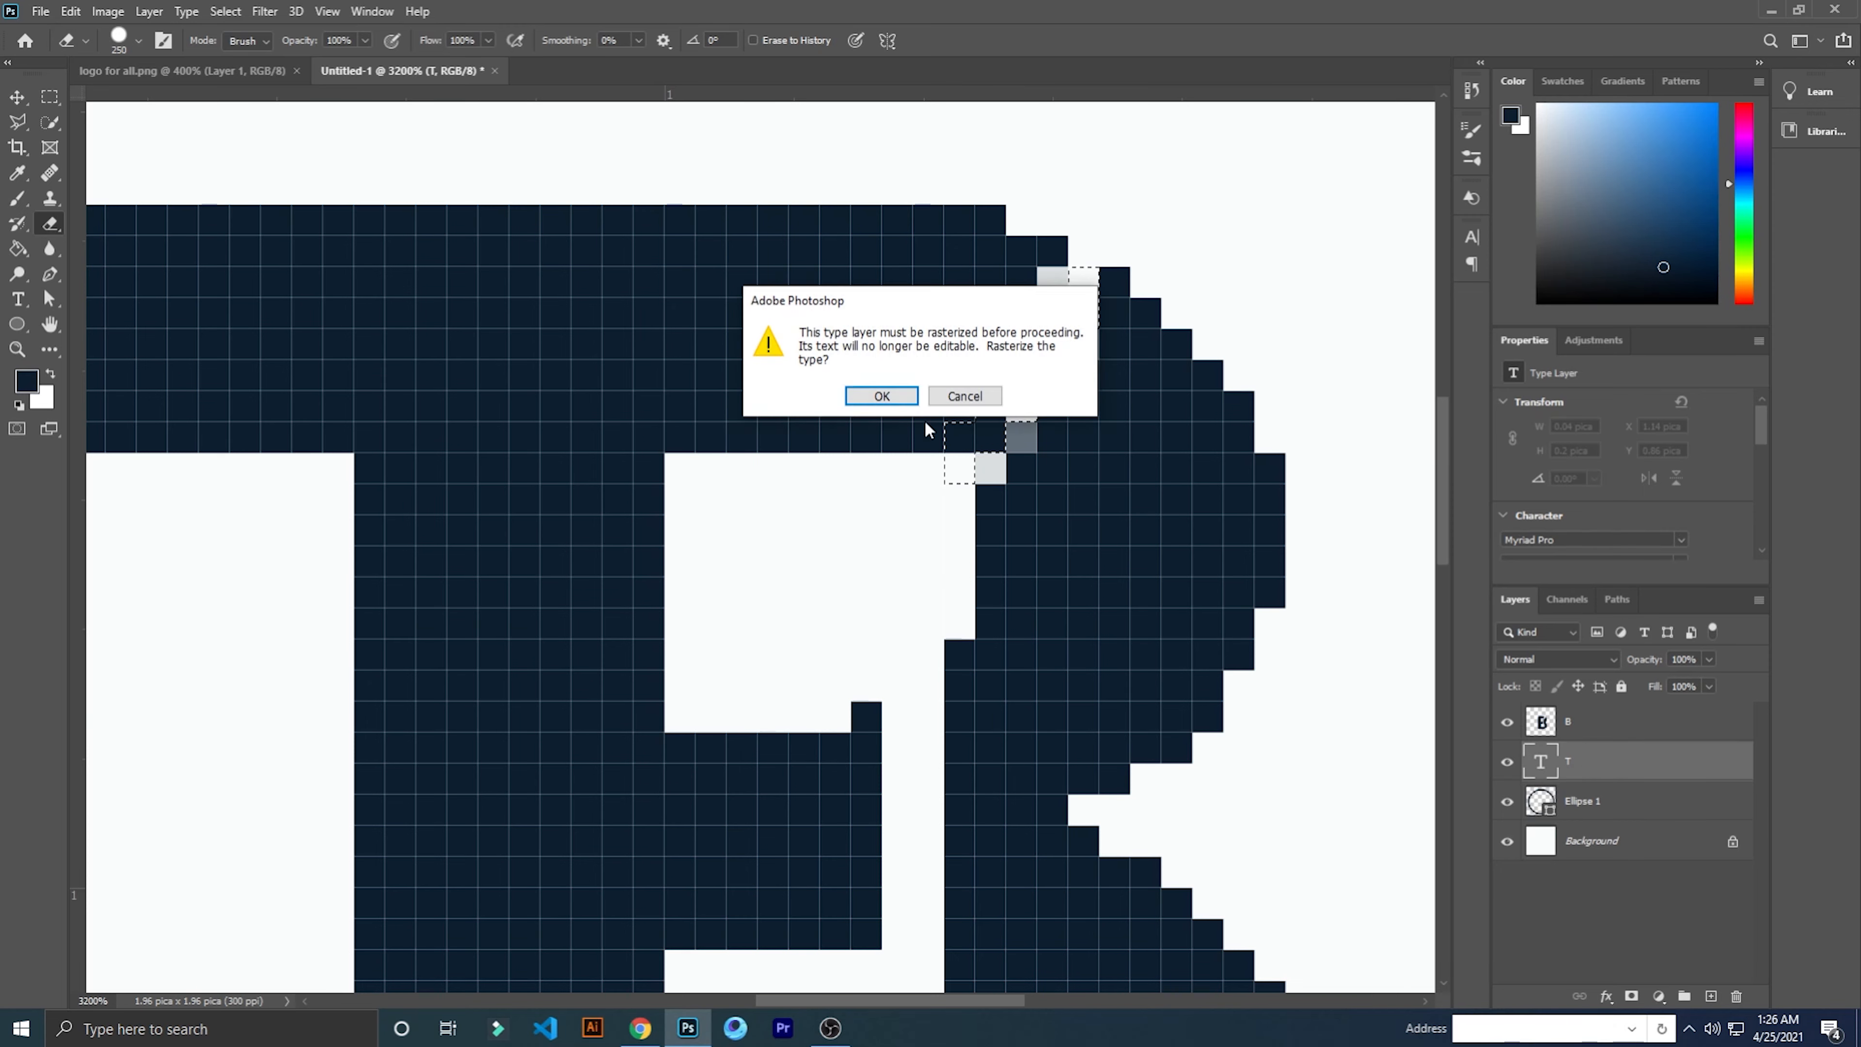
left_click(878, 397)
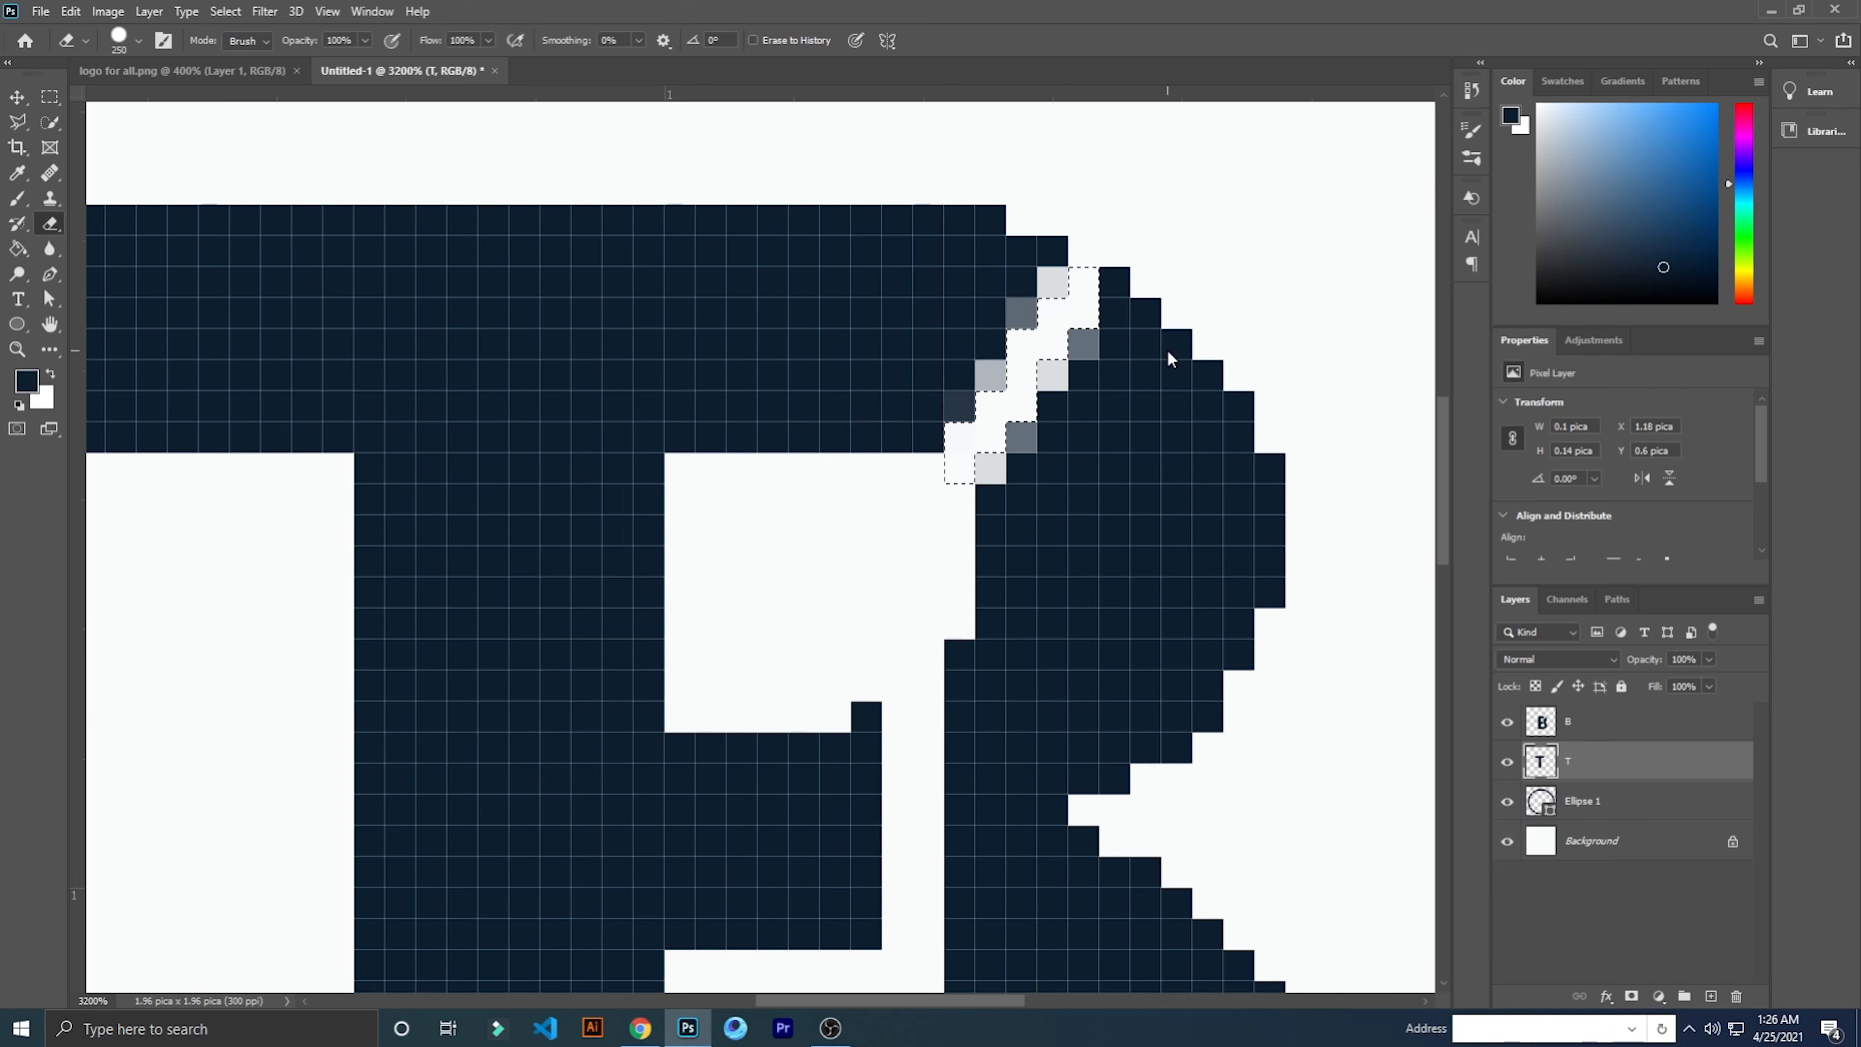
key("ctrl+d")
Cut a matching diagonal gap about 0.1 by 0.14 pica through the B's lower curve using a Pen path selection and the Eraser.
left_click_drag(1154, 518, 1089, 336)
scroll(945, 561, "down", 2)
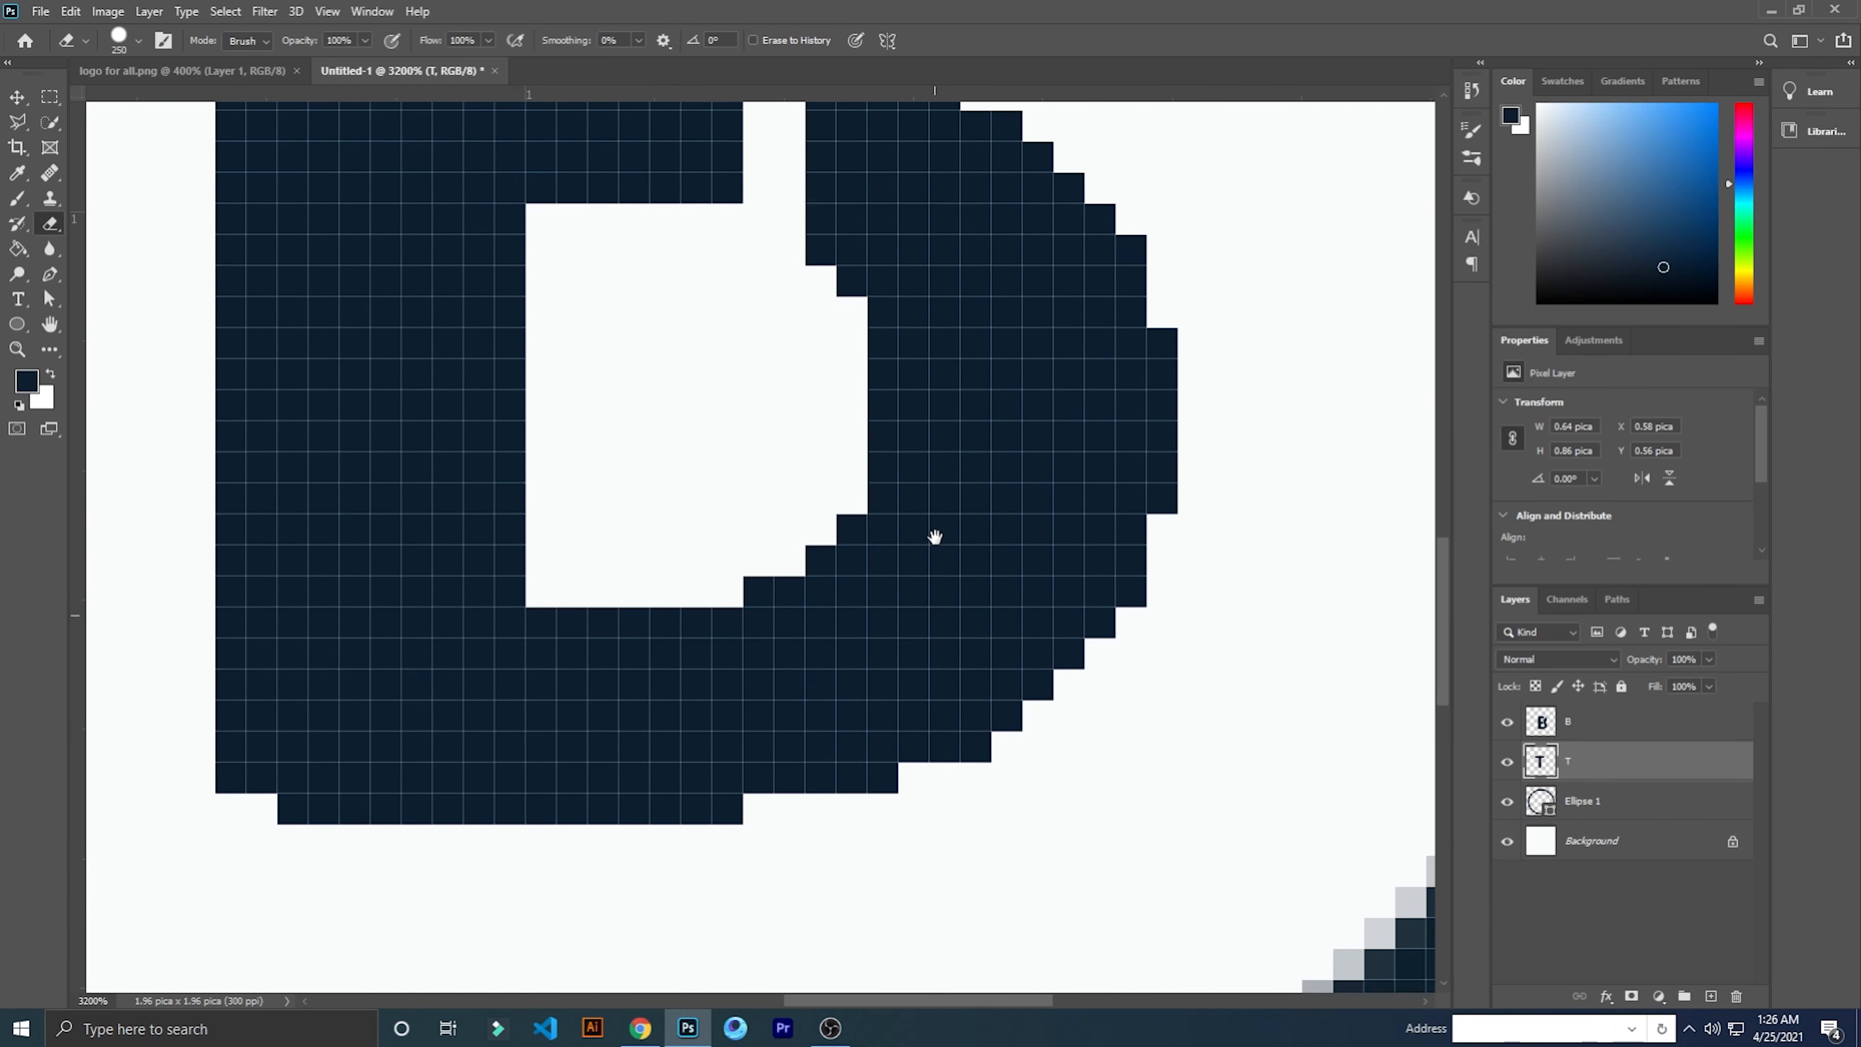
right_click(737, 555)
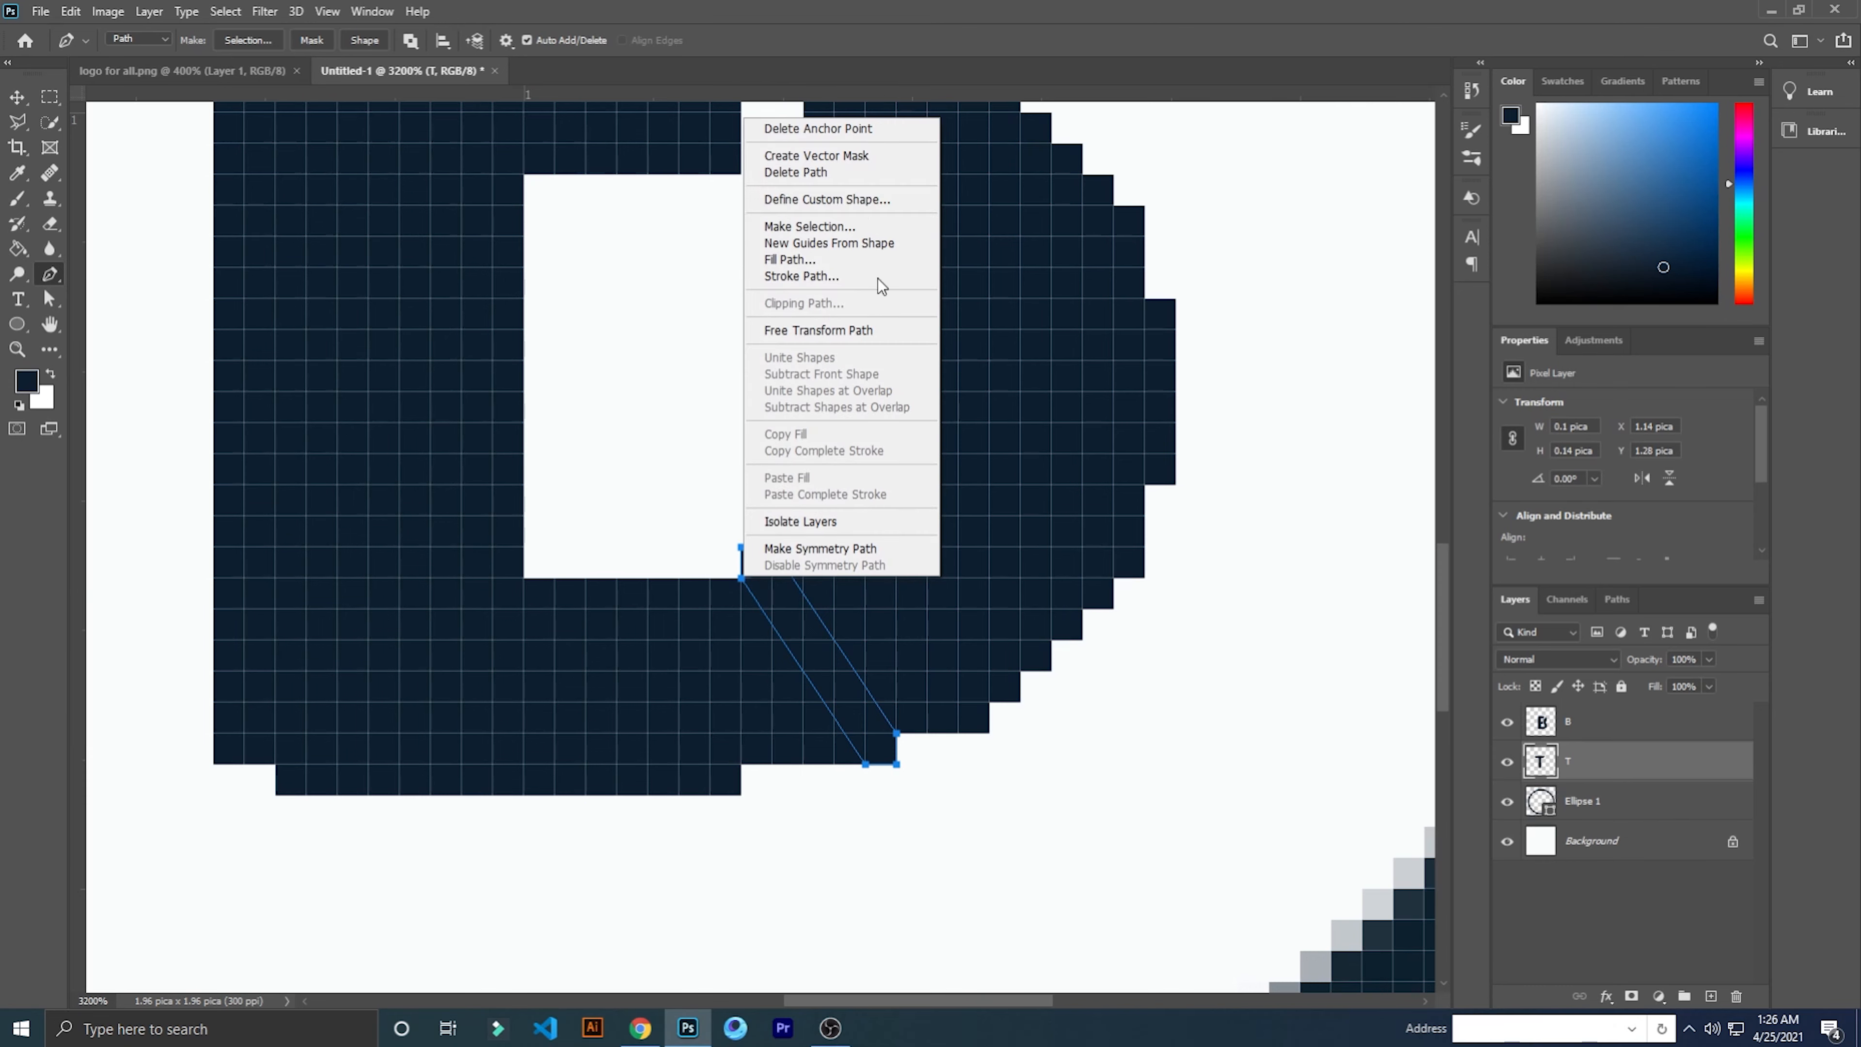
left_click(852, 228)
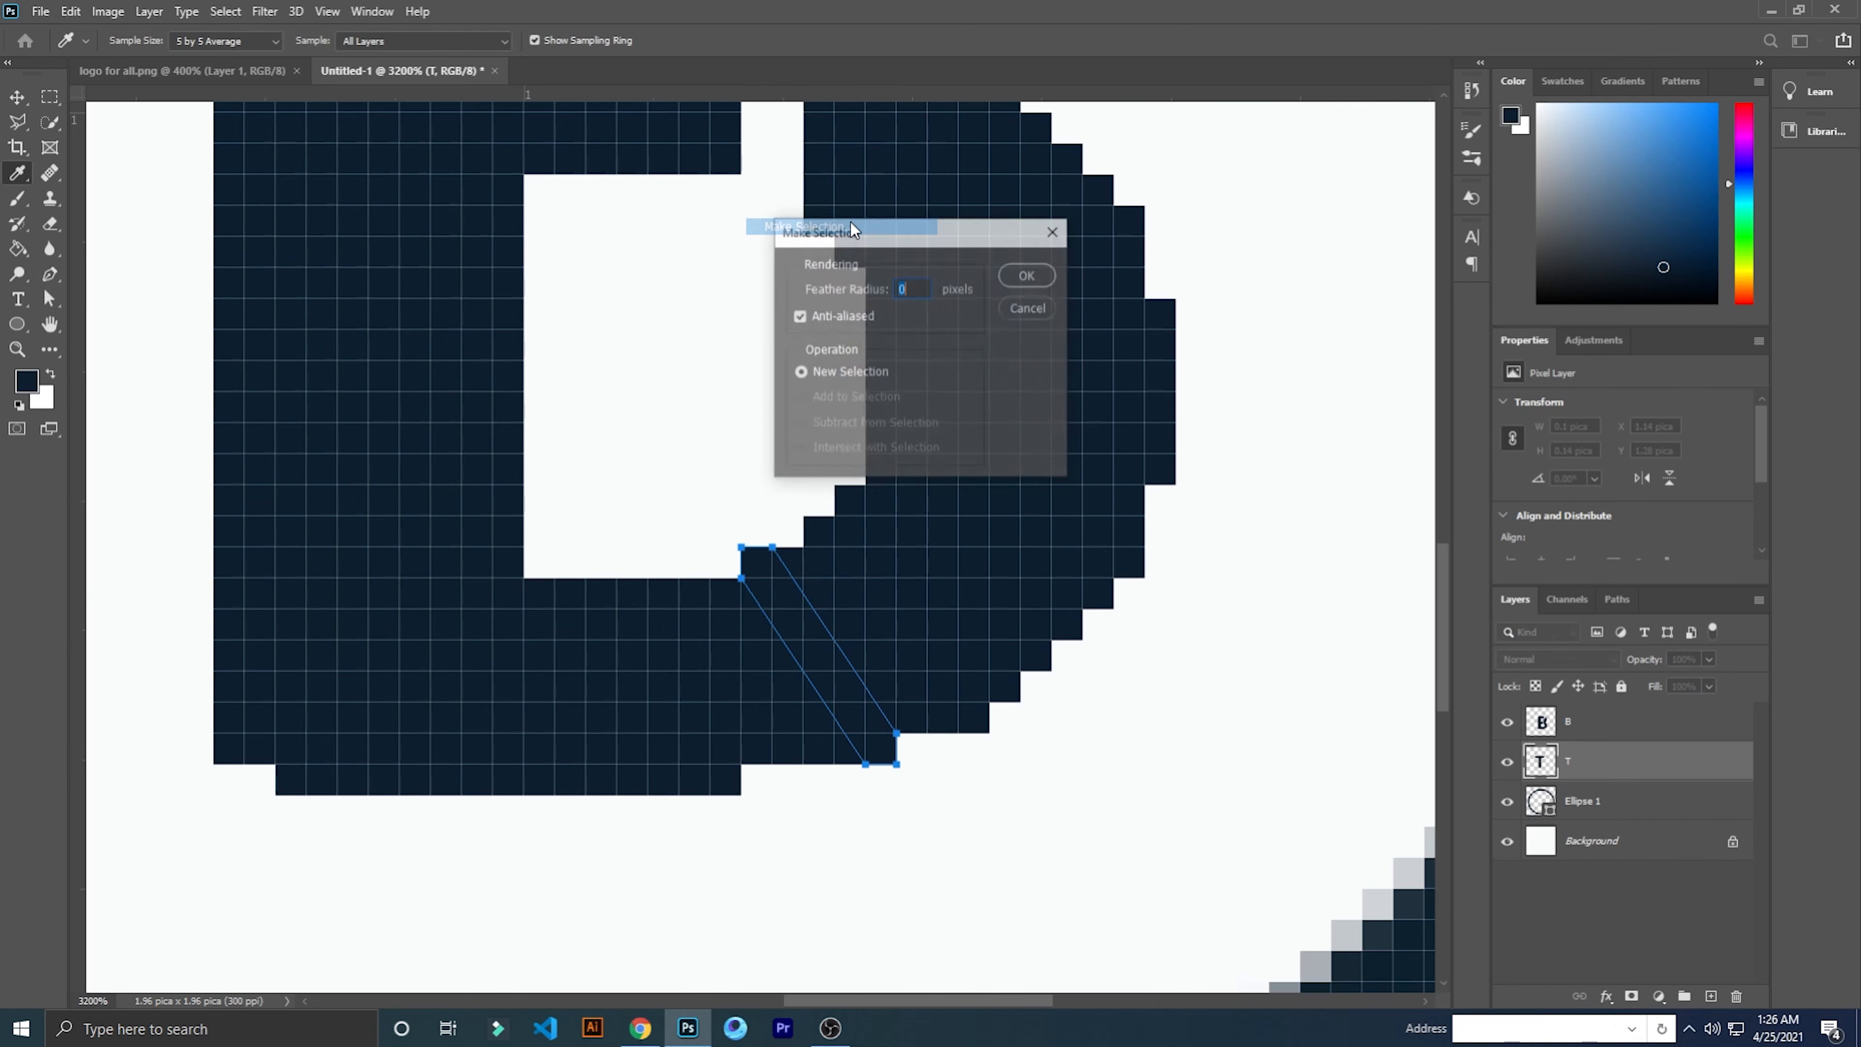
left_click(1026, 276)
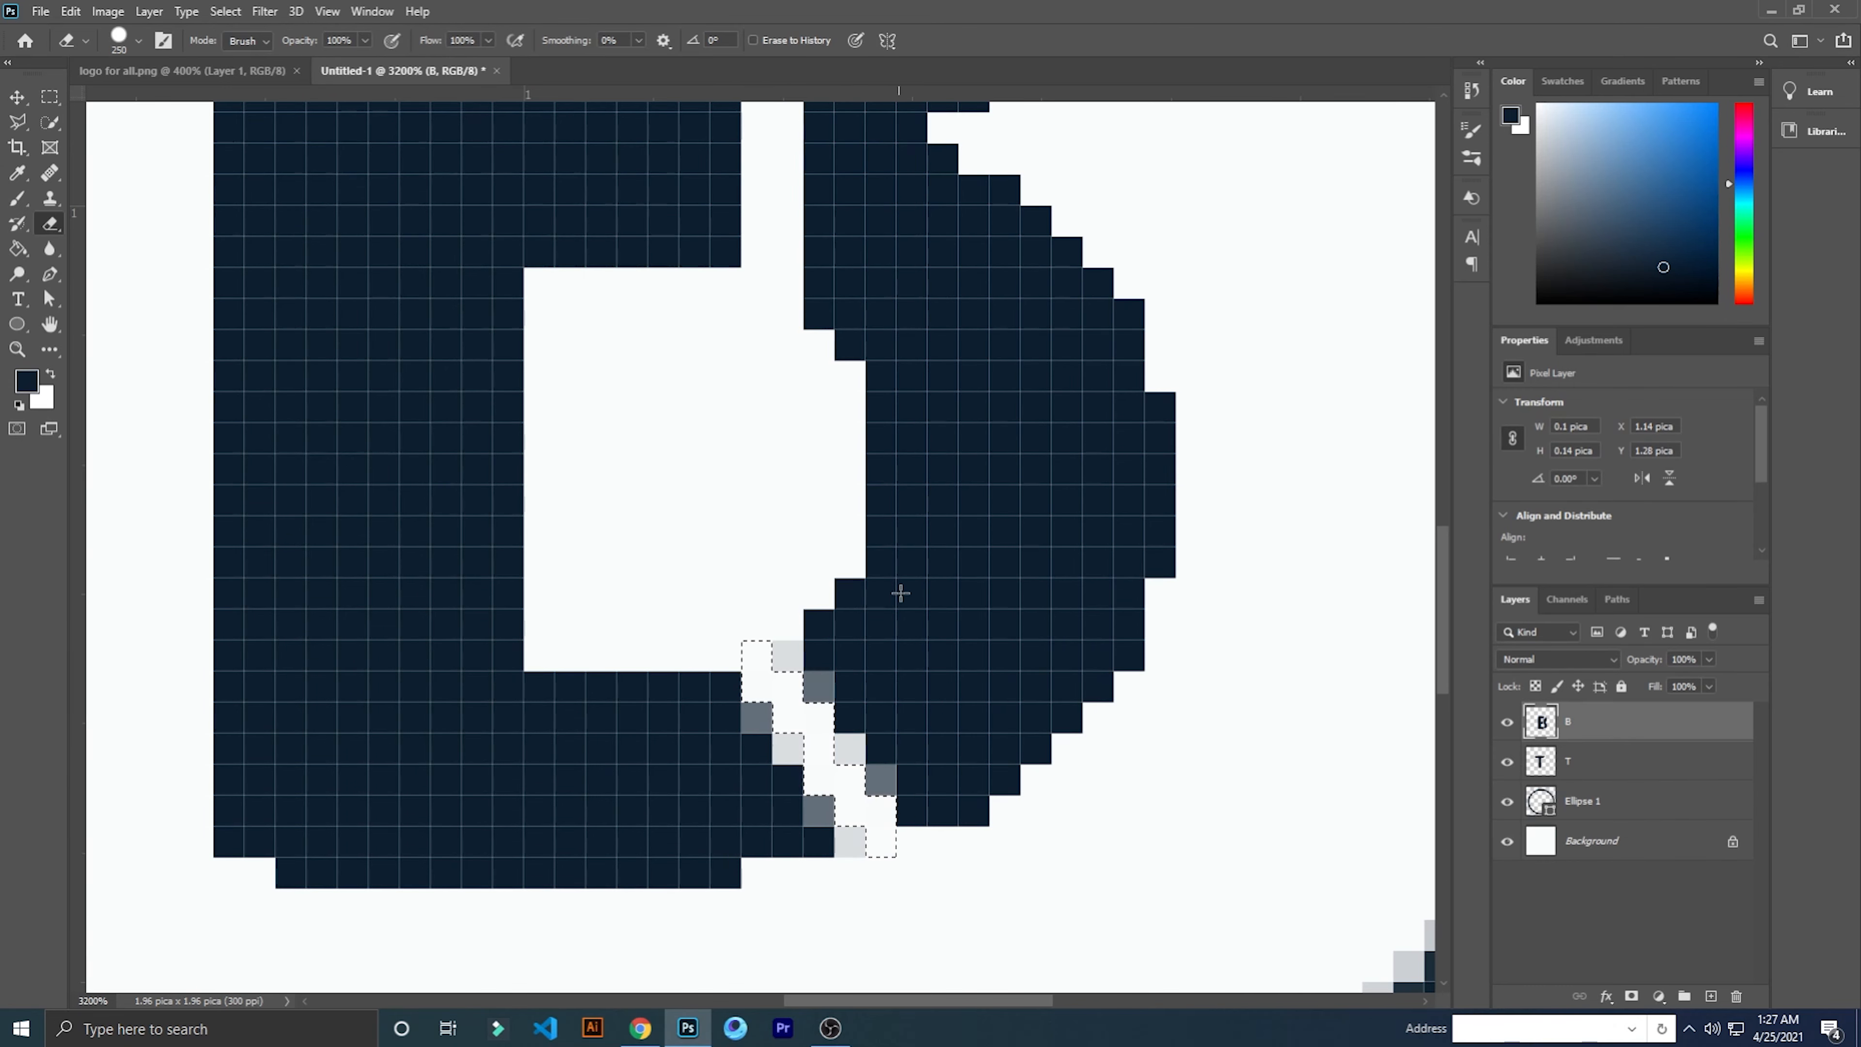
key("ctrl+d")
Outline a horizontal rectangle about 0.52 by 0.06 pica inside the T's crossbar with the Pen tool and convert it to a selection.
left_click_drag(760, 599, 1088, 583)
left_click_drag(916, 514, 850, 909)
left_click_drag(846, 293, 910, 687)
left_click_drag(888, 599, 1007, 693)
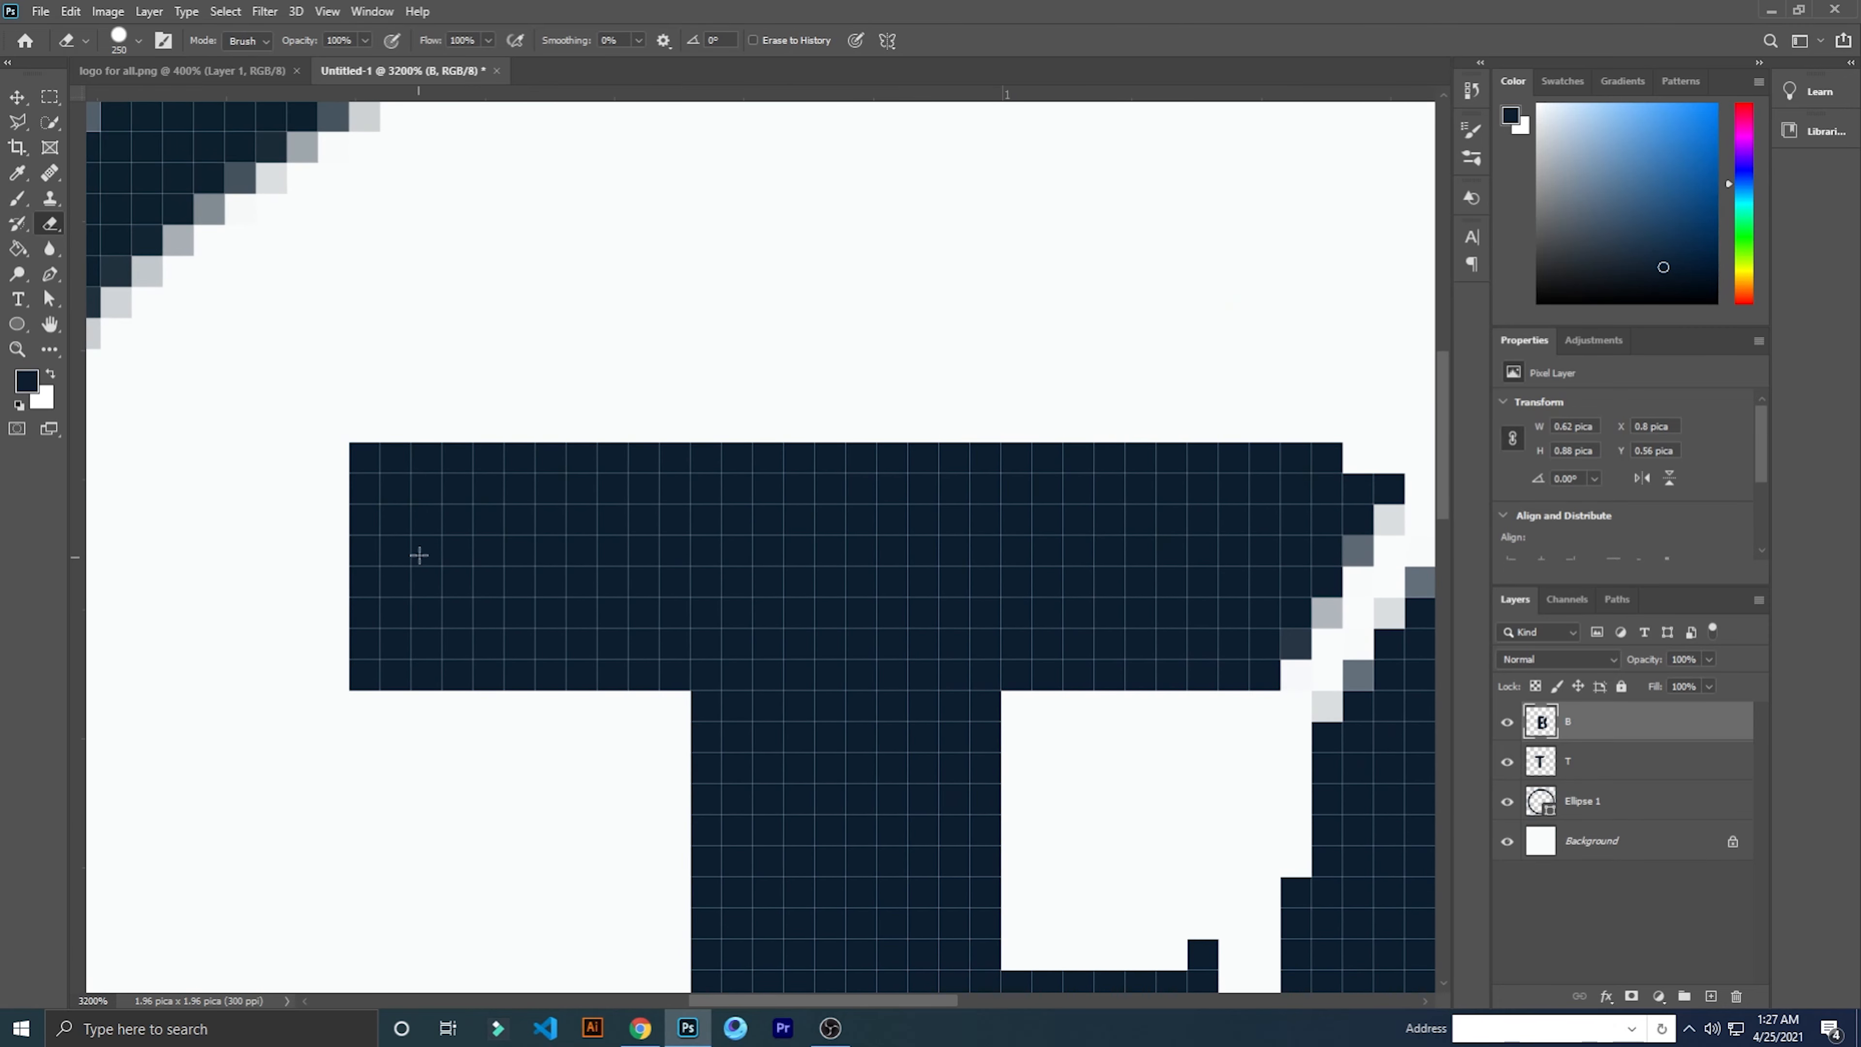
key("p")
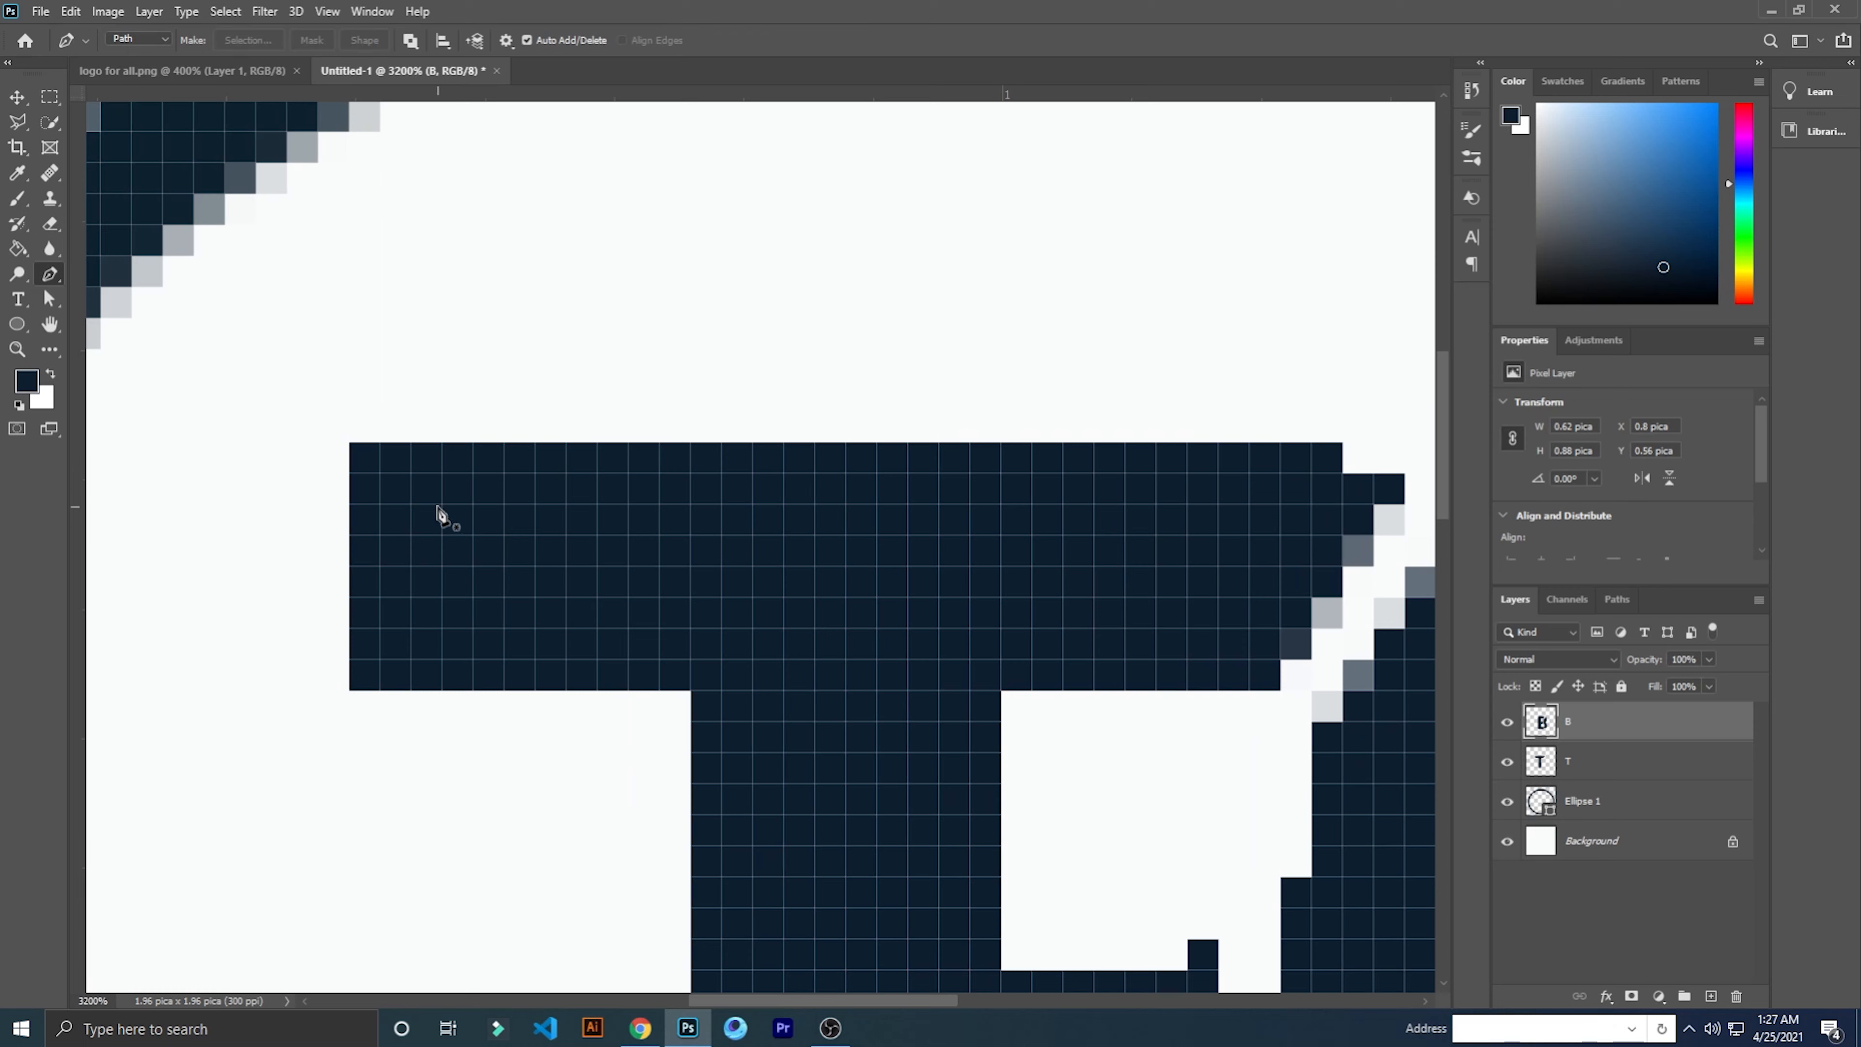
left_click(442, 536)
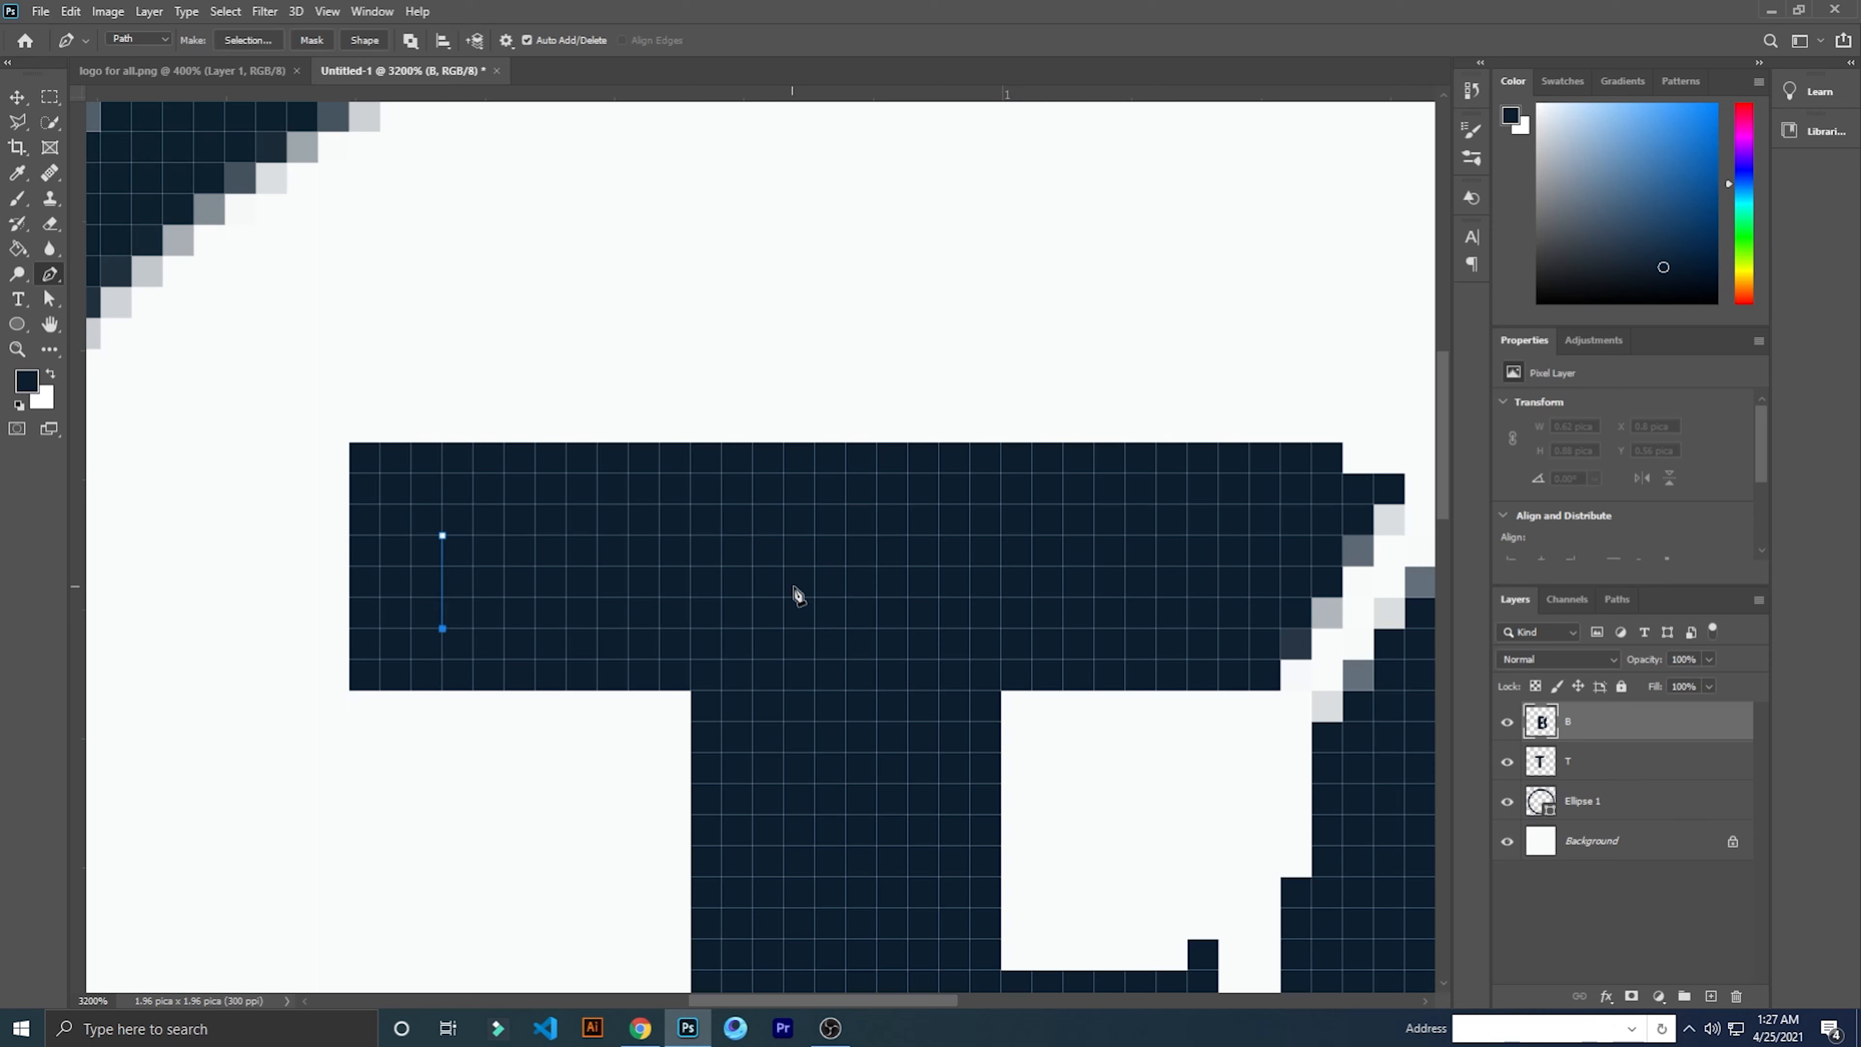
left_click(1248, 537)
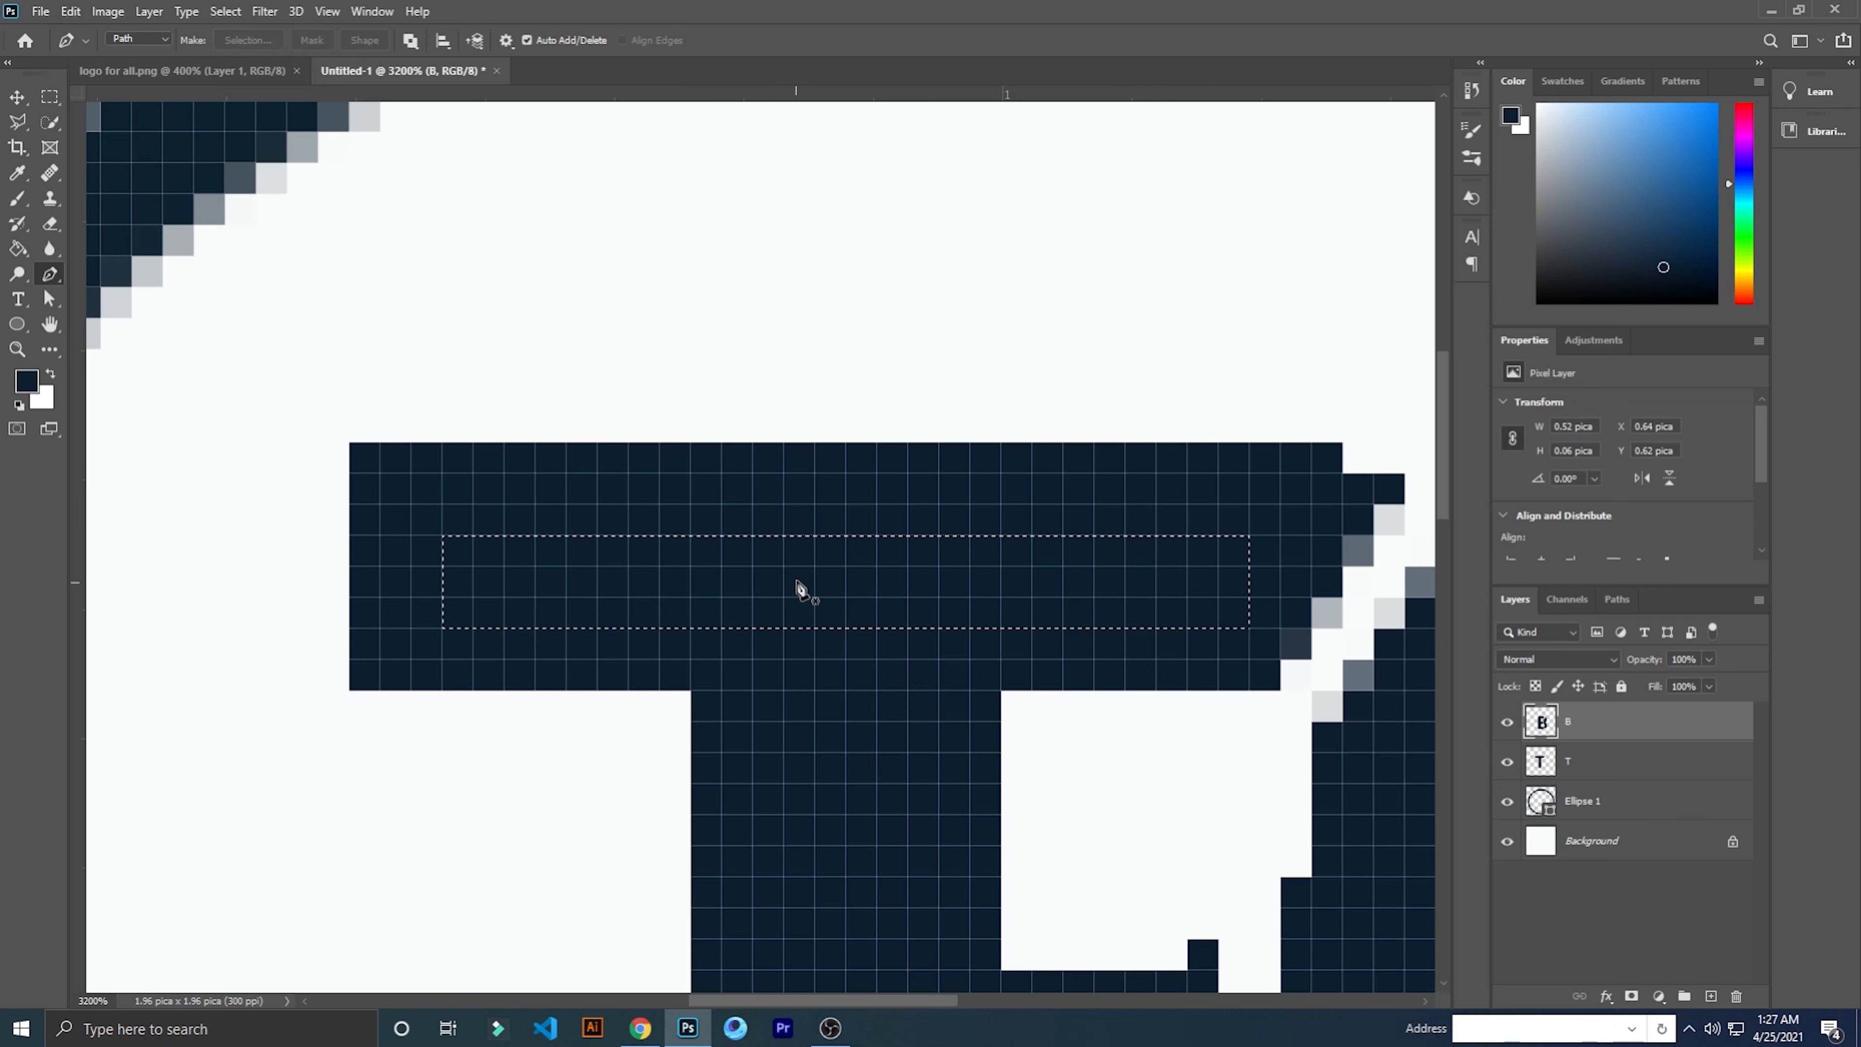
right_click(797, 580)
left_click(1202, 268)
Erase the selected rectangle inside the crossbar from the T layer.
left_click(50, 224)
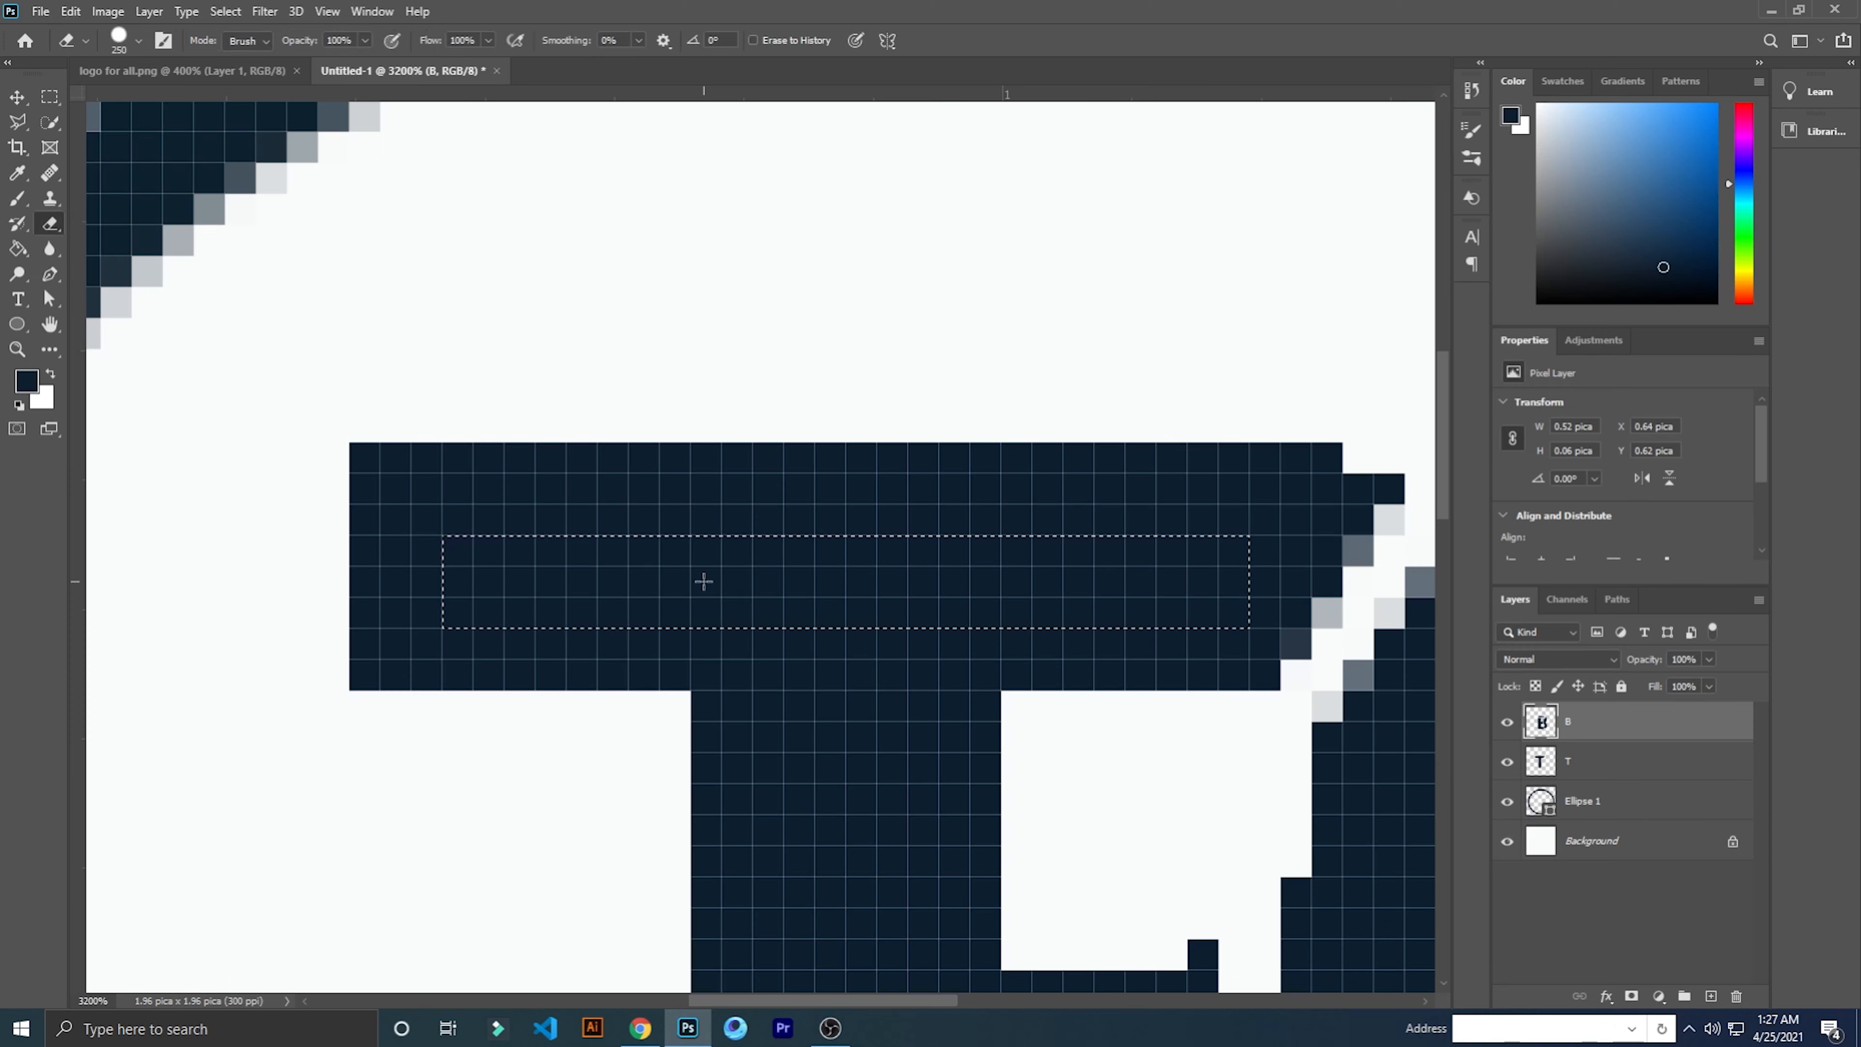
left_click(1590, 762)
left_click(850, 577)
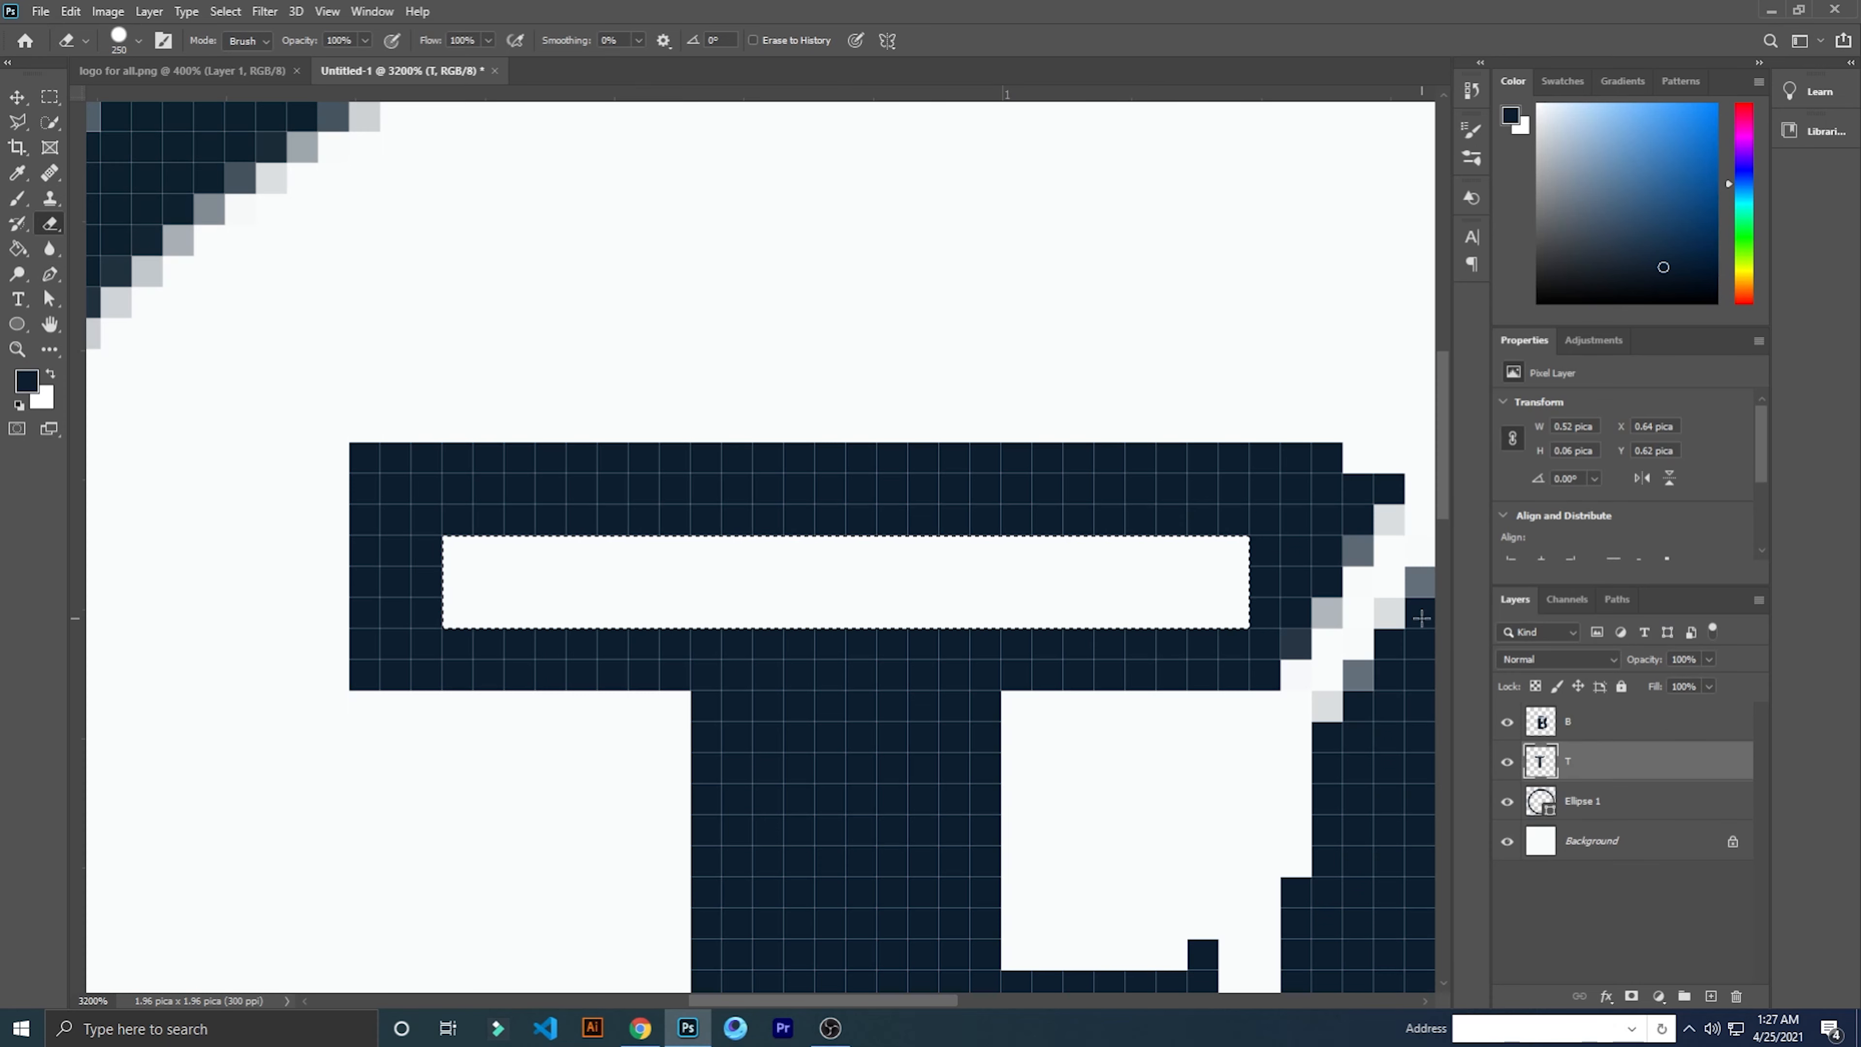
Outline a vertical strip about 0.08 by 0.68 pica inside the T's stem with the Pen tool and make it a selection with 0 px feather.
key("ctrl+d")
left_click_drag(1165, 705, 1155, 562)
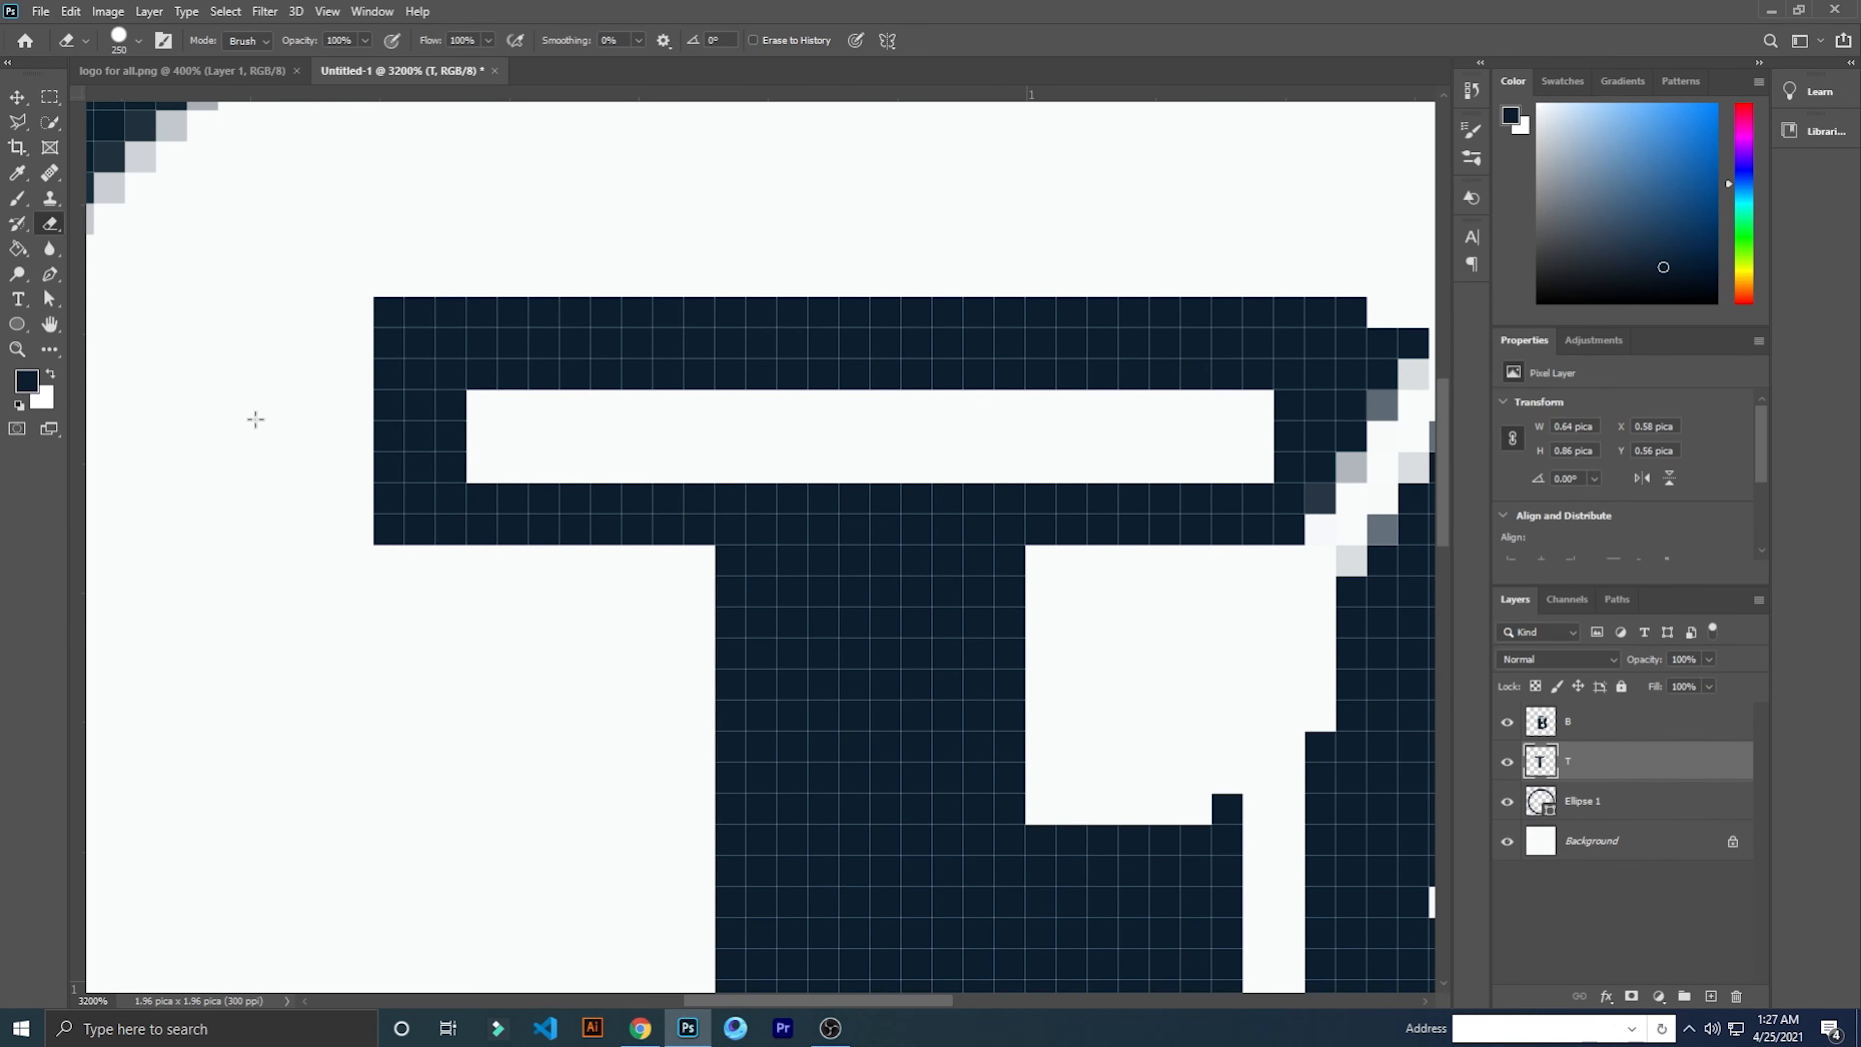
left_click(50, 274)
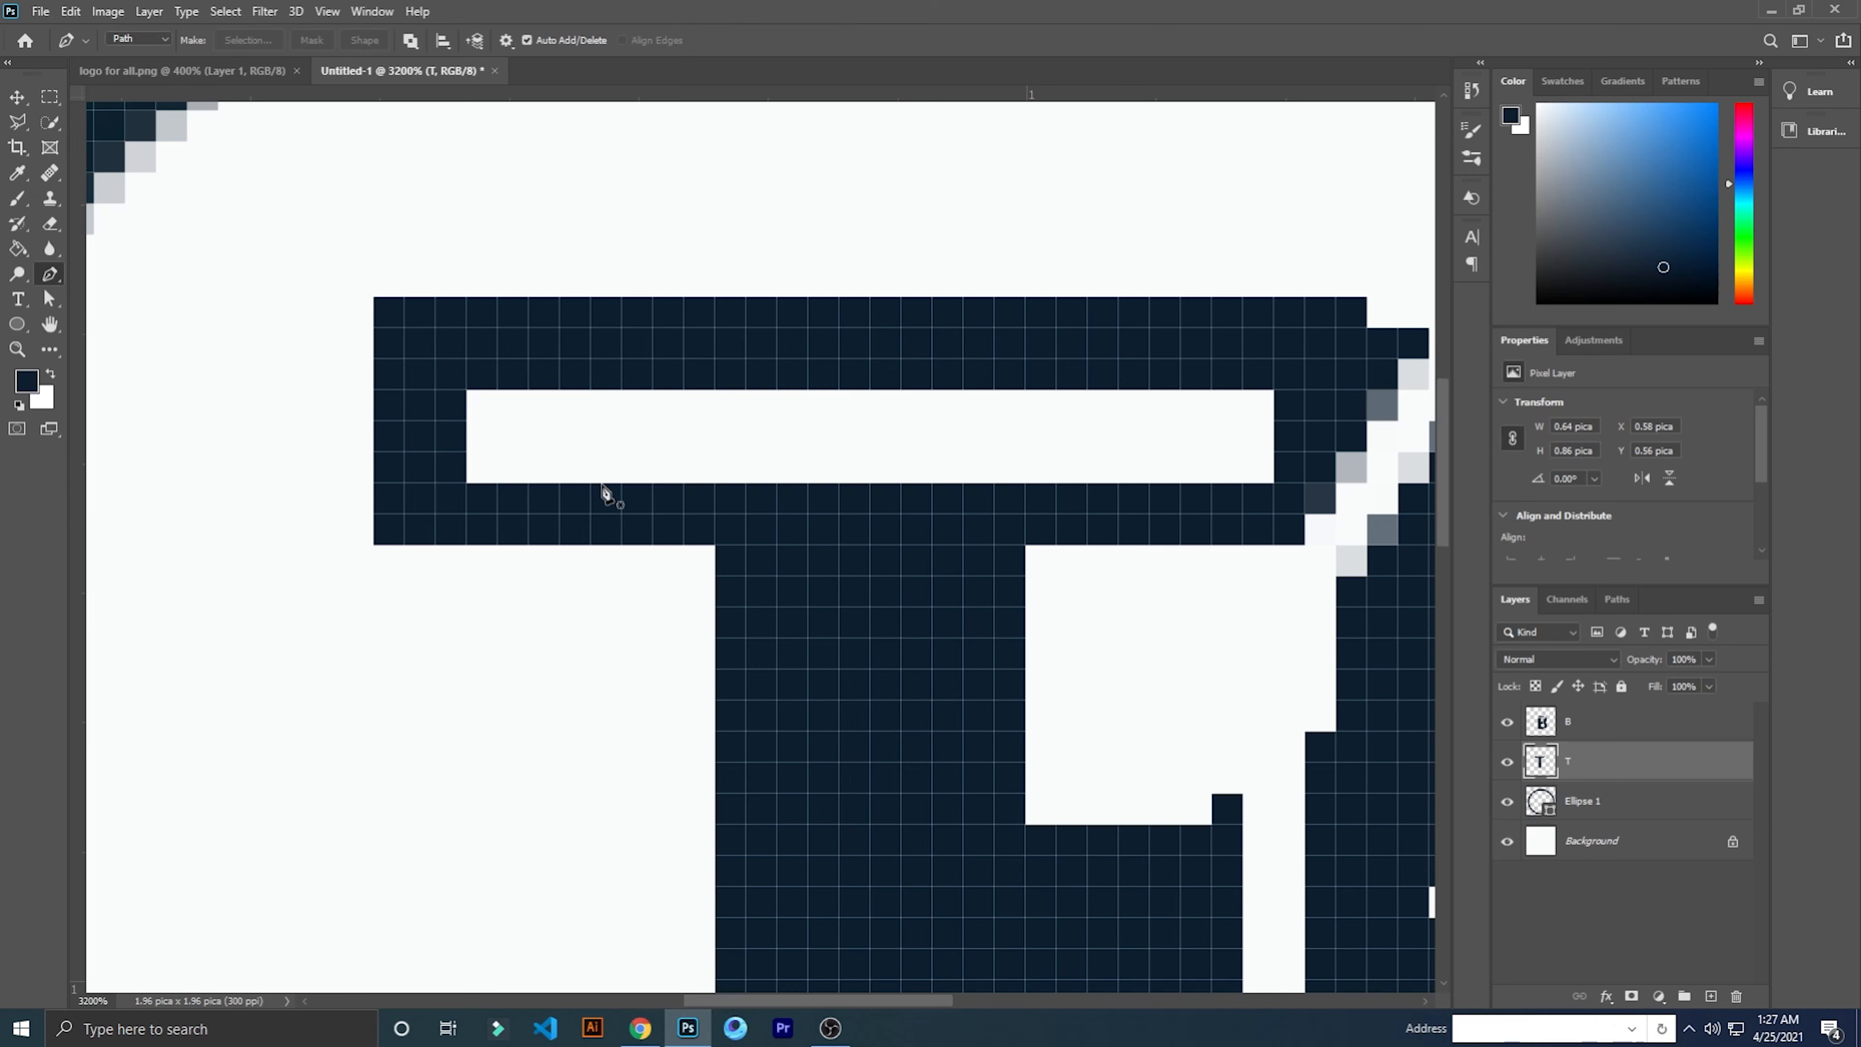
left_click(808, 483)
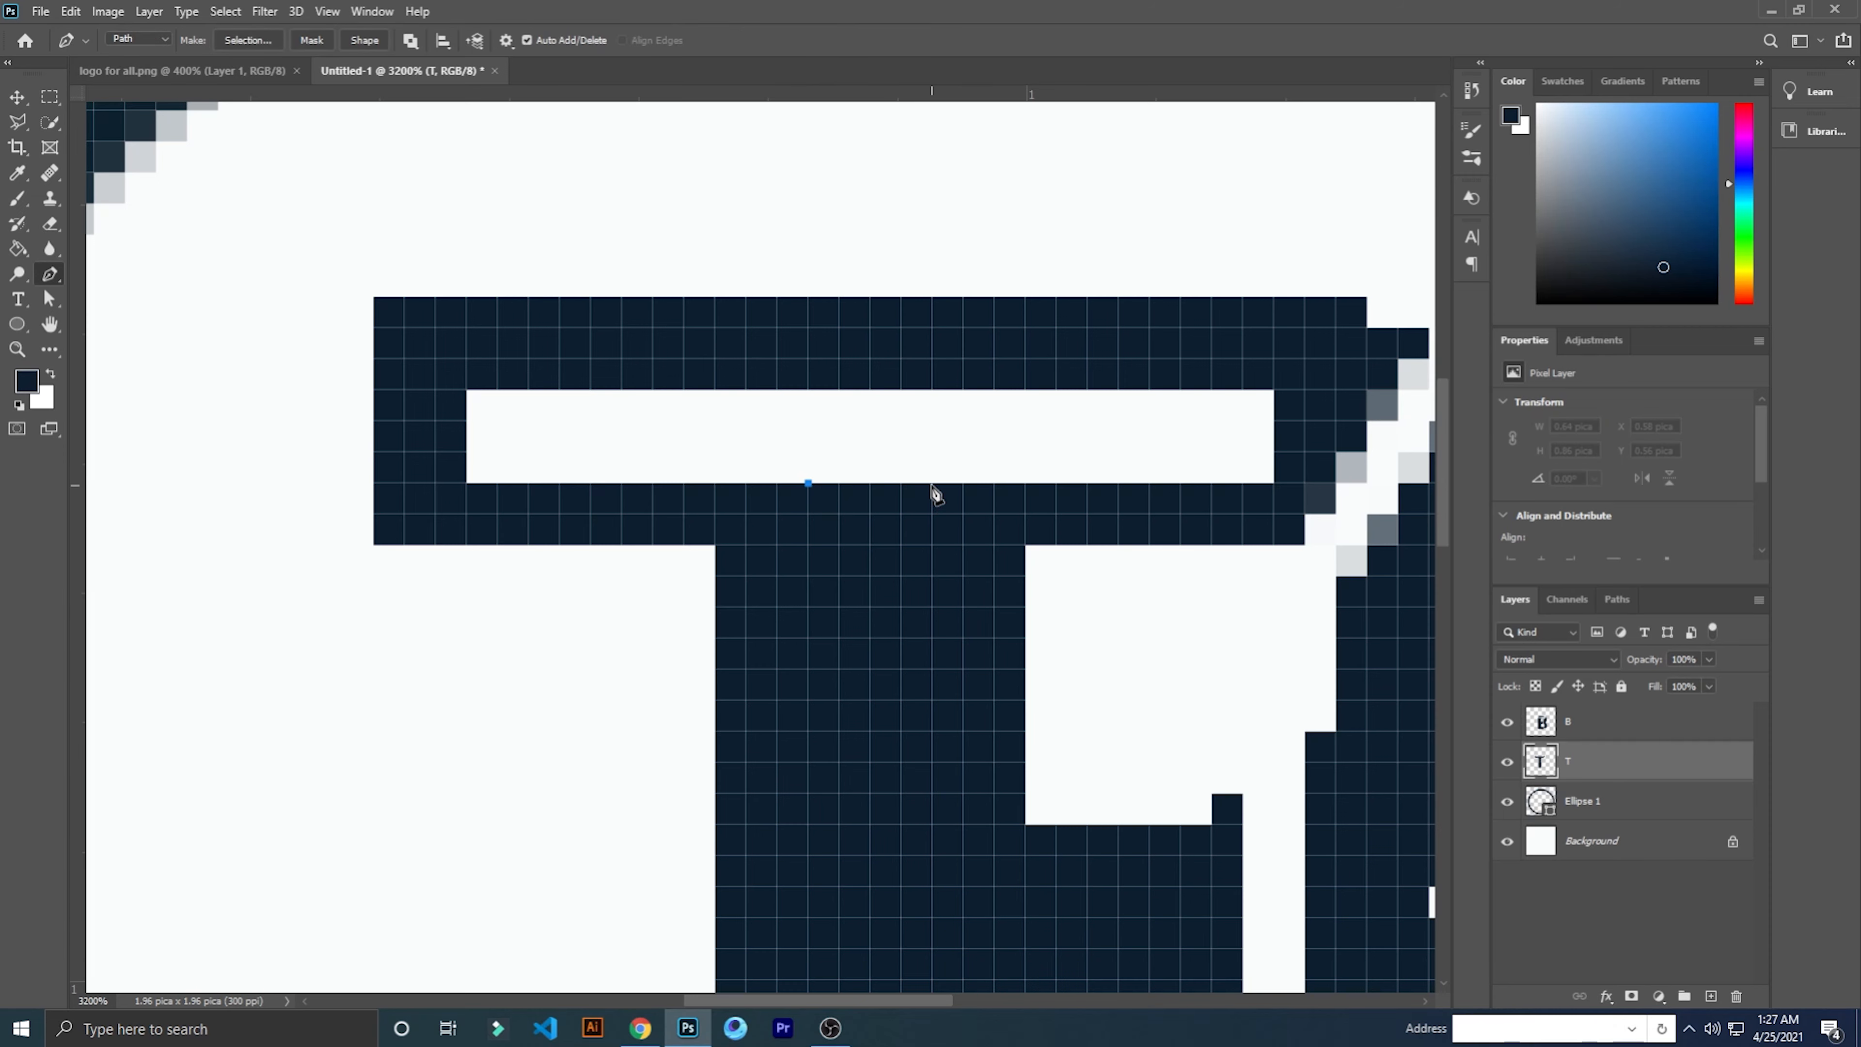
right_click(835, 388)
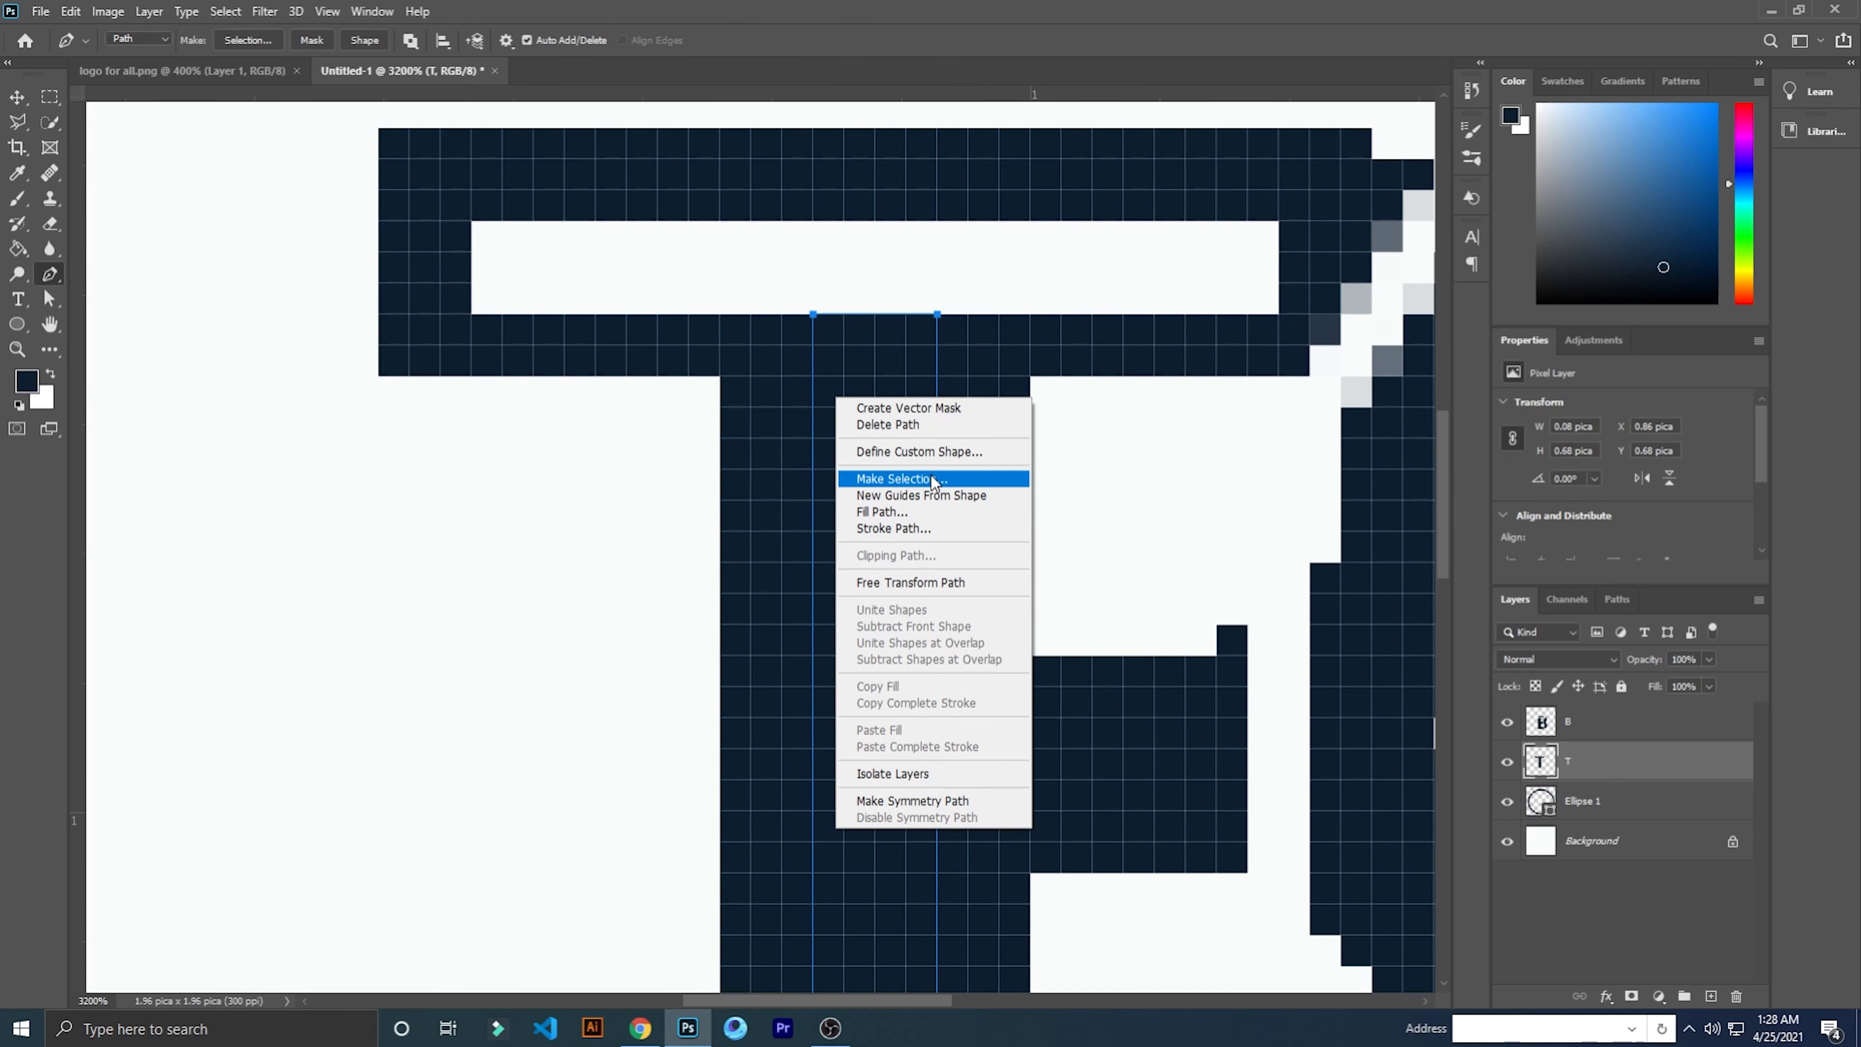
left_click(897, 480)
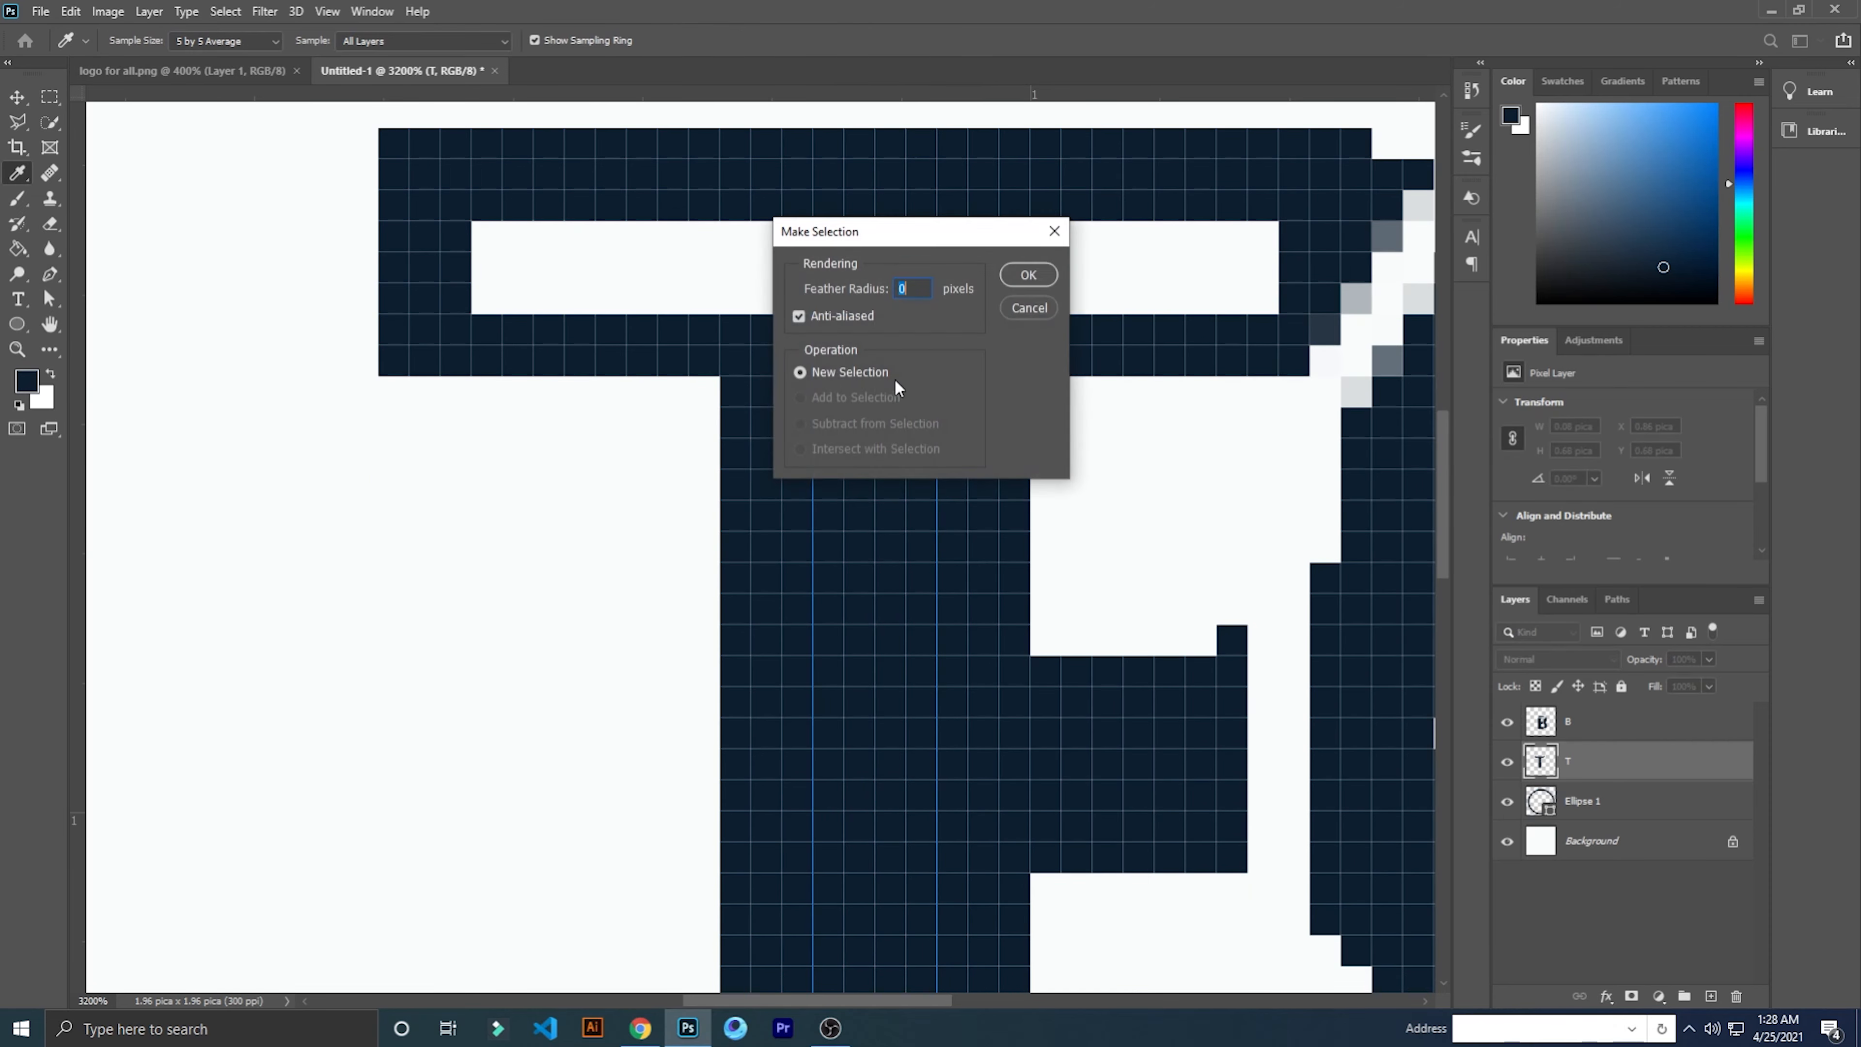
left_click(1029, 275)
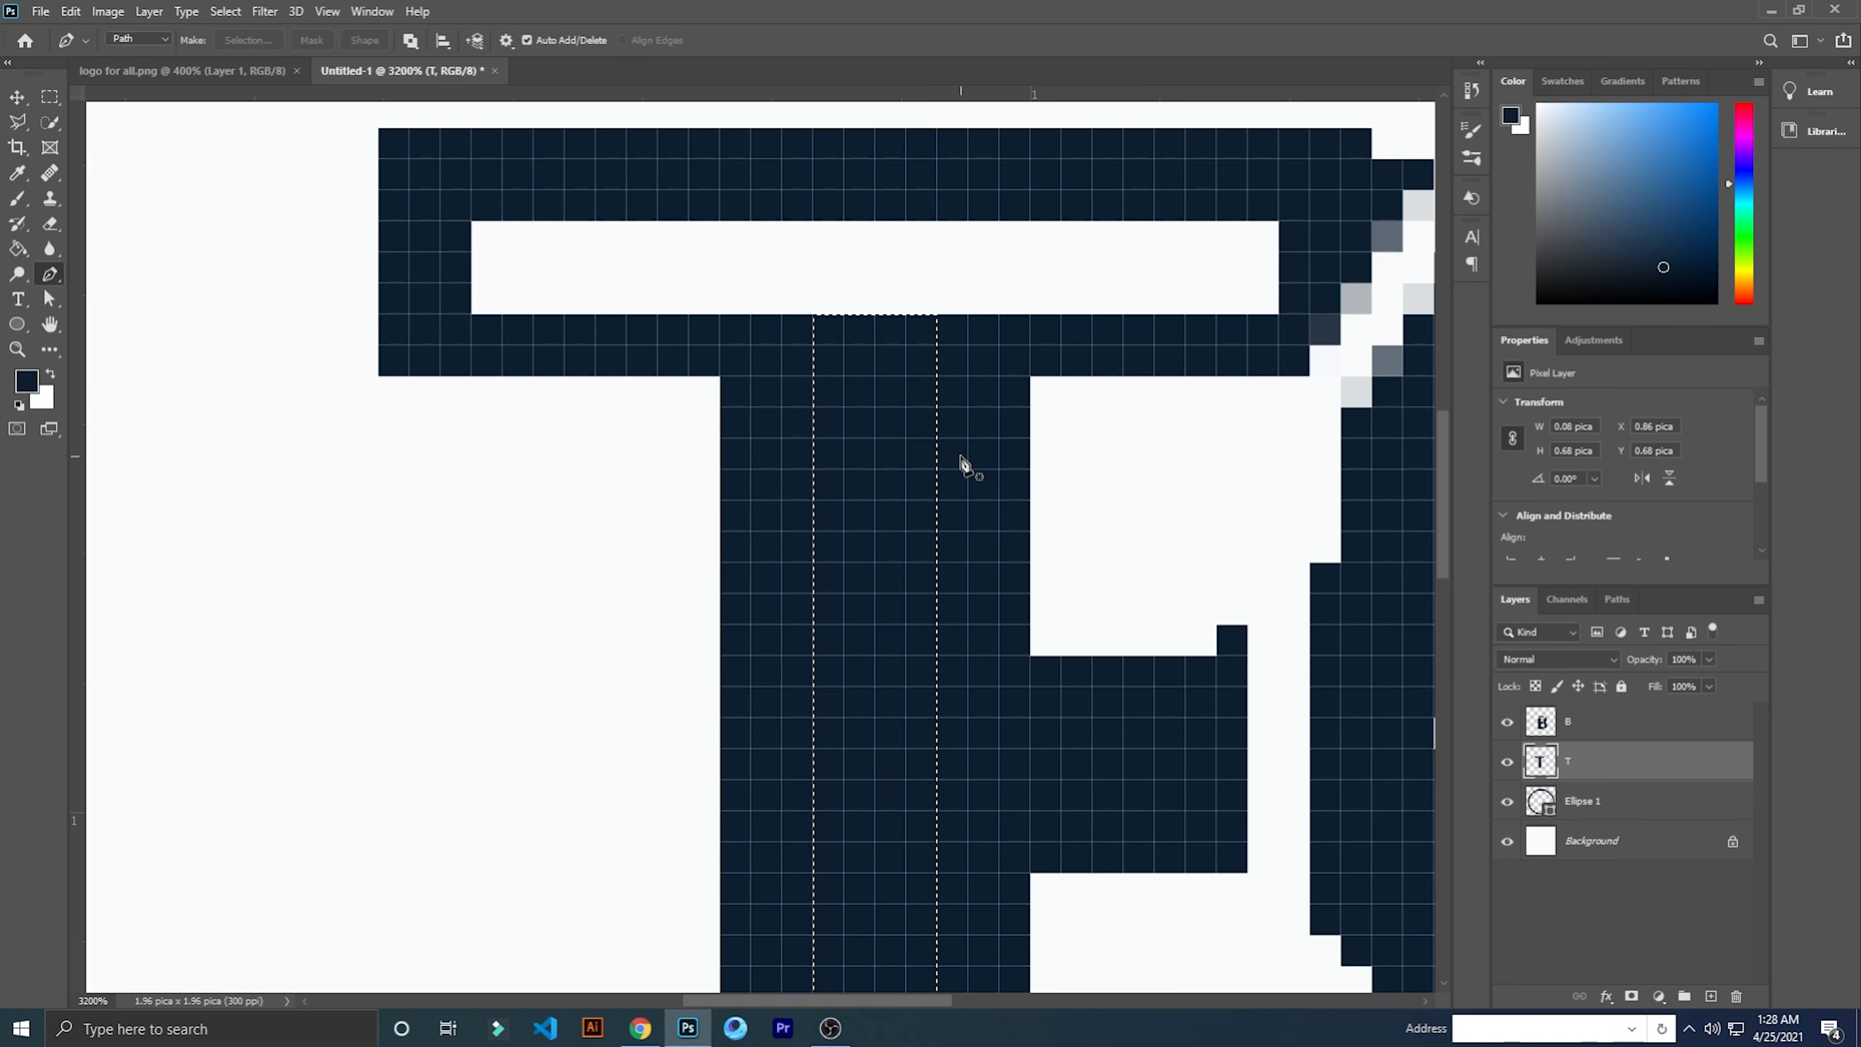
Erase the selected stem strip from both the T and B layers.
key("e")
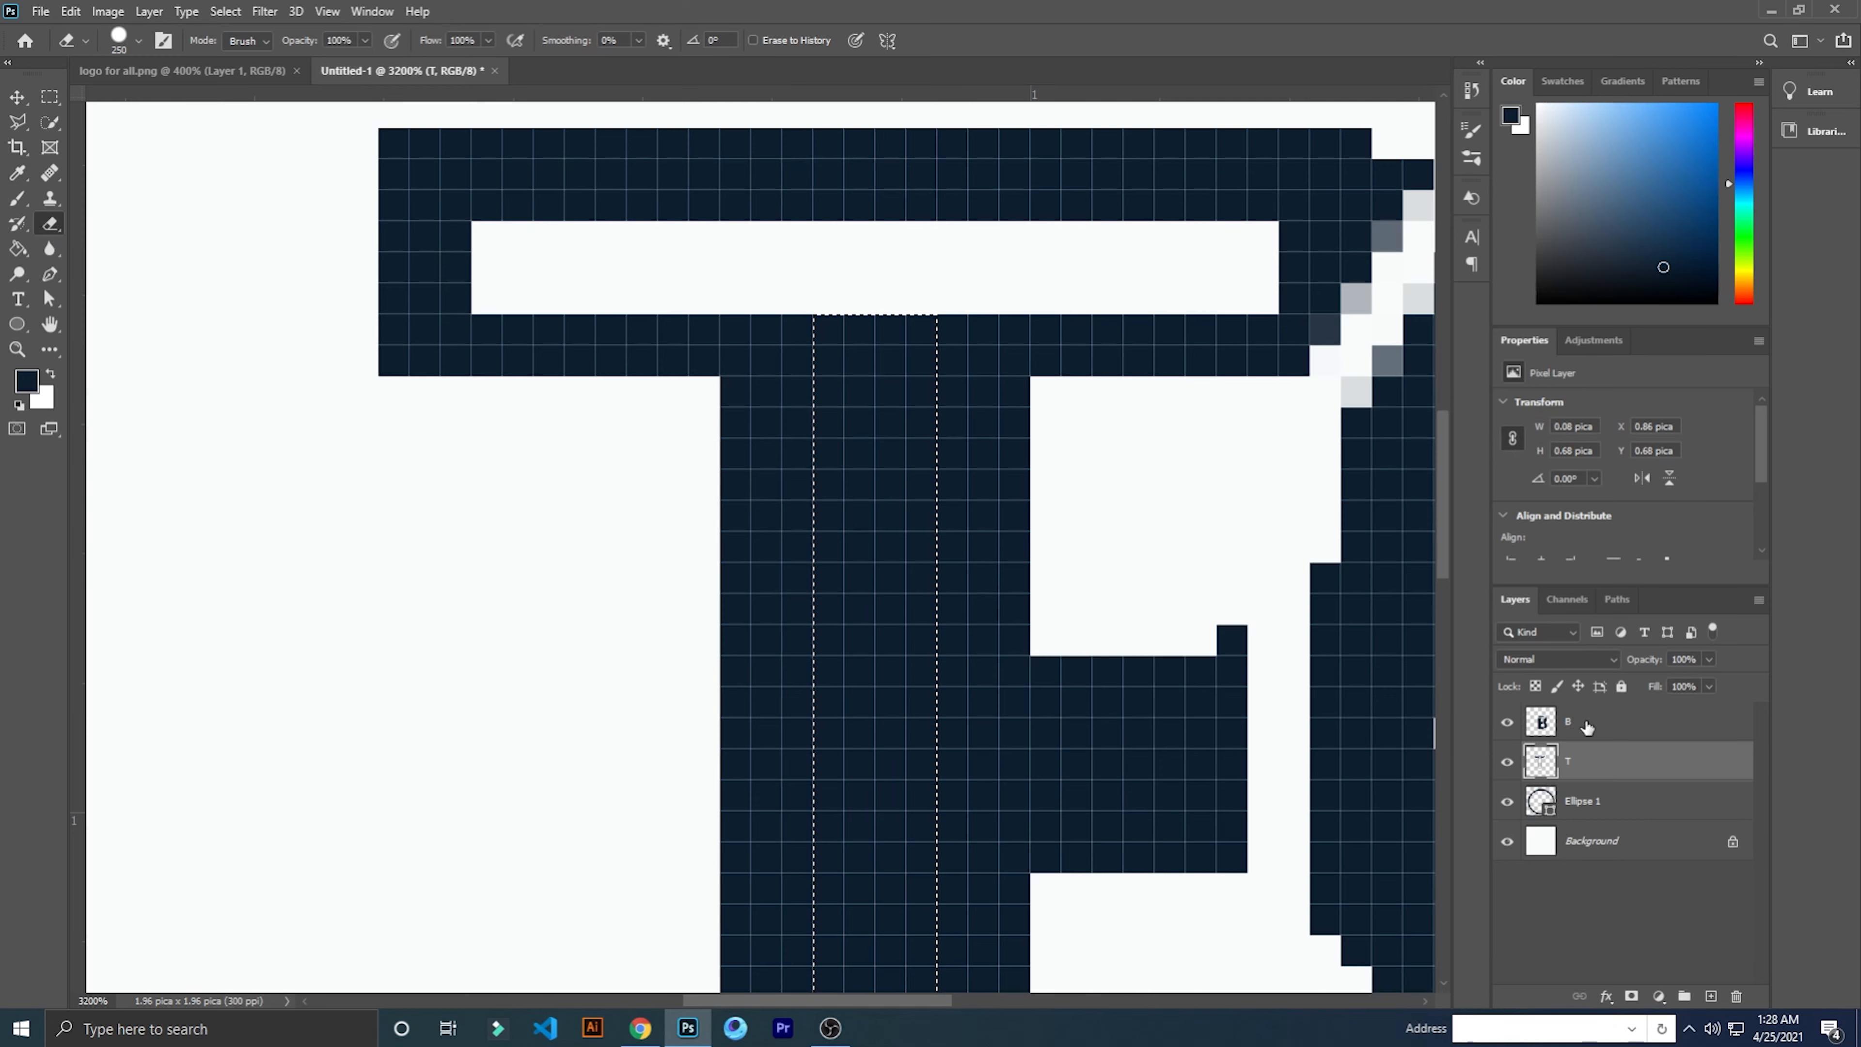
key("alt+bracketright")
left_click(872, 519)
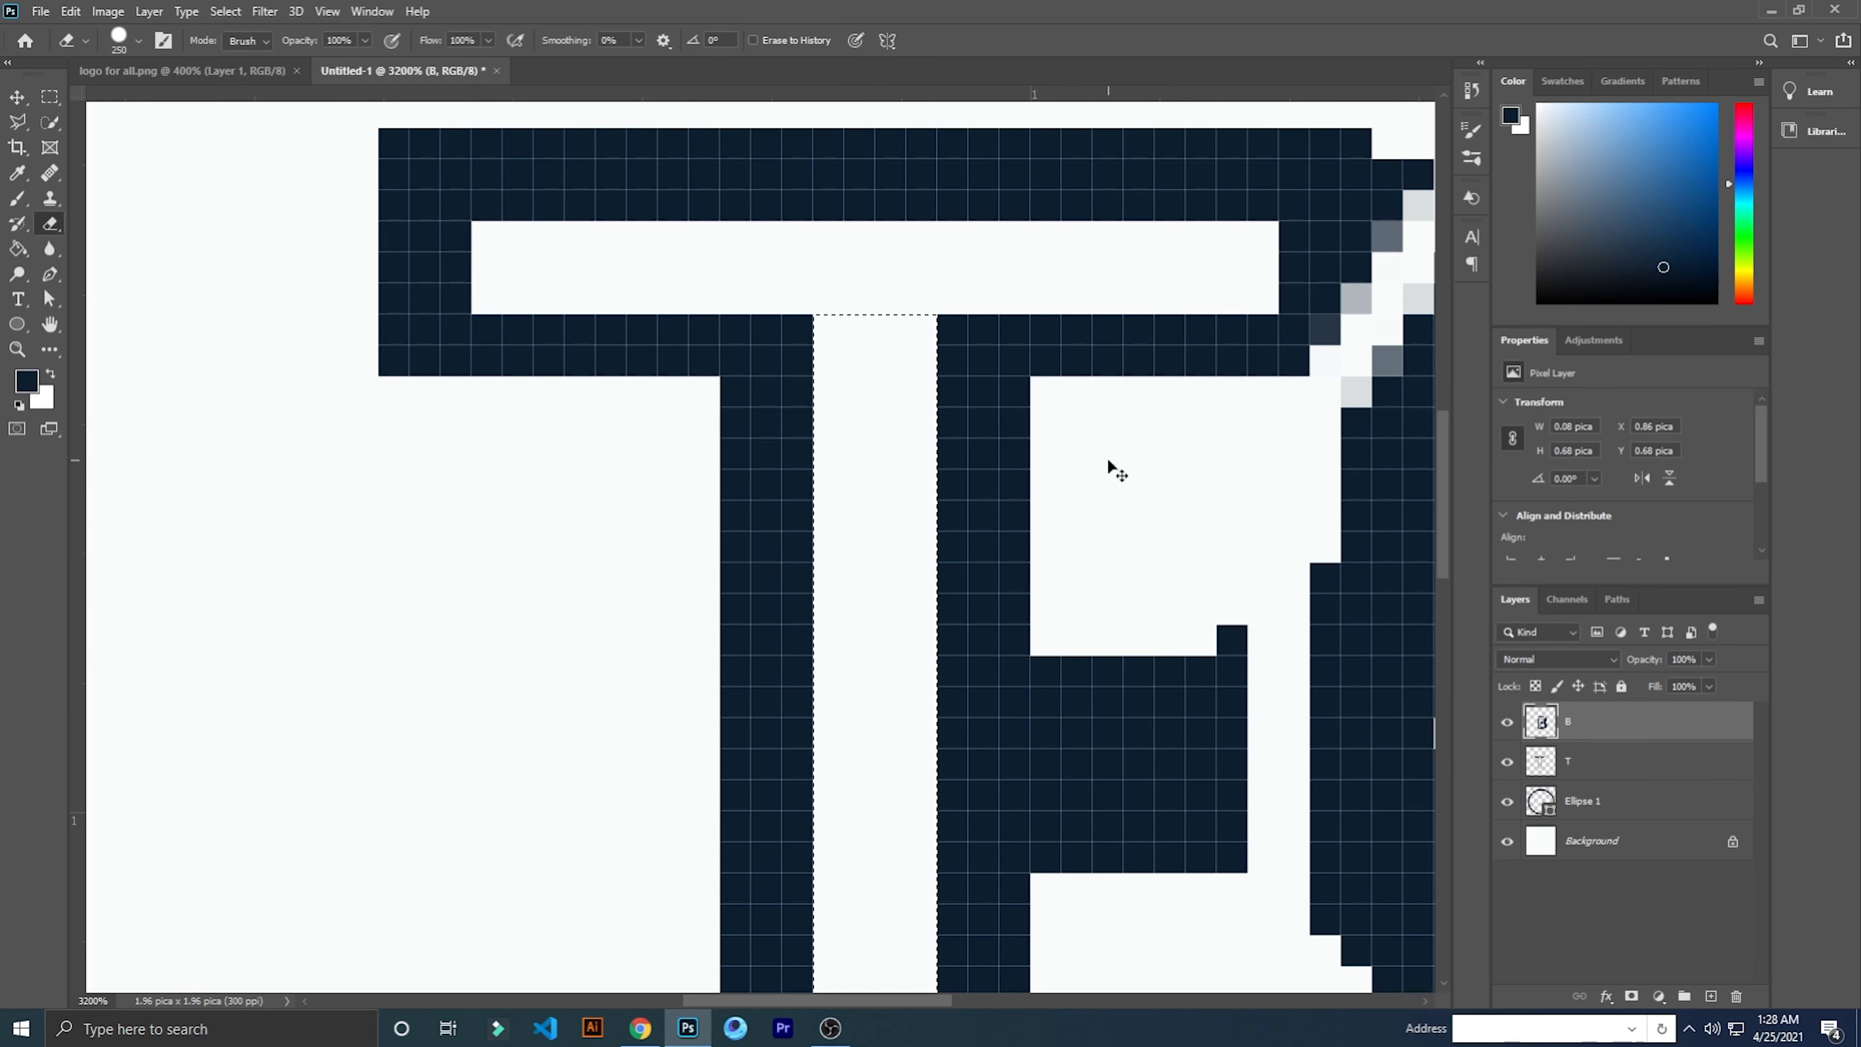
Examine the complete TB monogram inside its ring at 100% zoom.
key("ctrl+minus")
key("ctrl+minus")
key("ctrl+minus")
key("ctrl+minus")
key("ctrl+minus")
key("ctrl+minus")
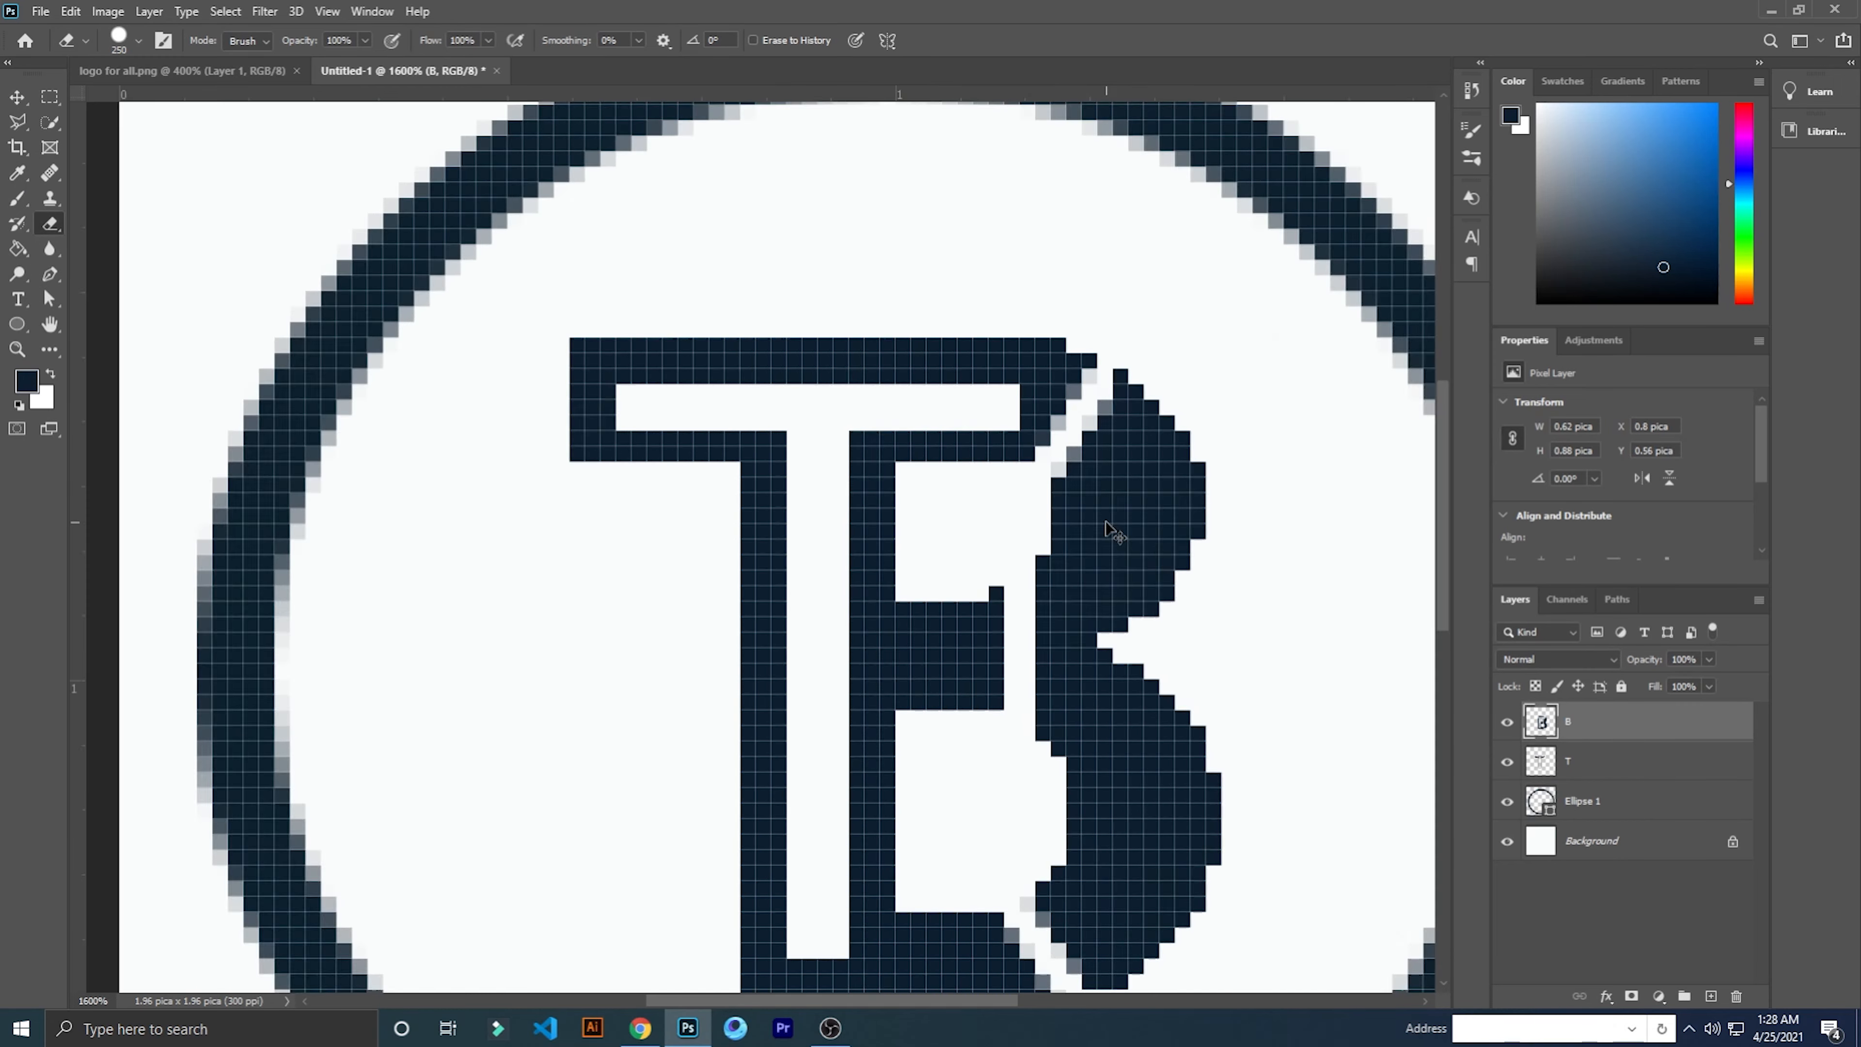
key("ctrl+minus")
key("ctrl+minus")
key("ctrl+minus")
key("ctrl+minus")
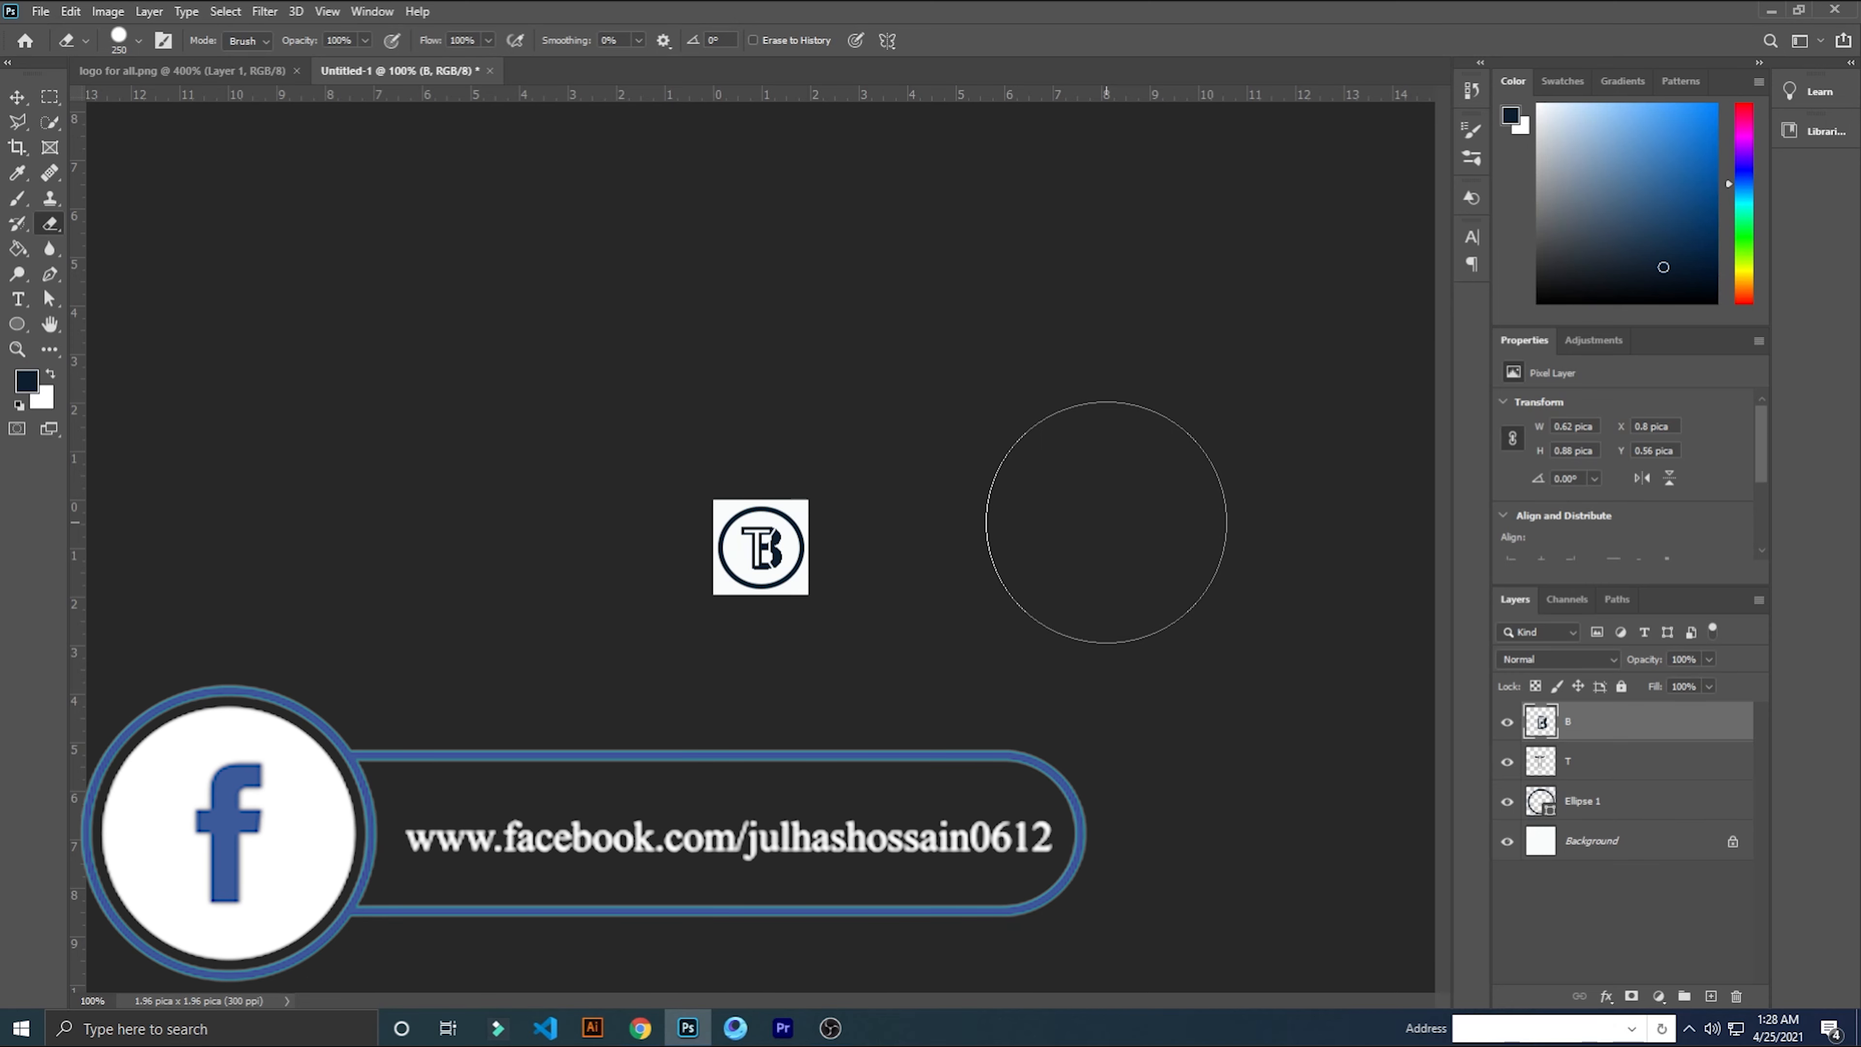
Start saving the document and choose the logo folder under all complete hare > Tech expert Bangla on drive E: as the destination.
key("ctrl+s")
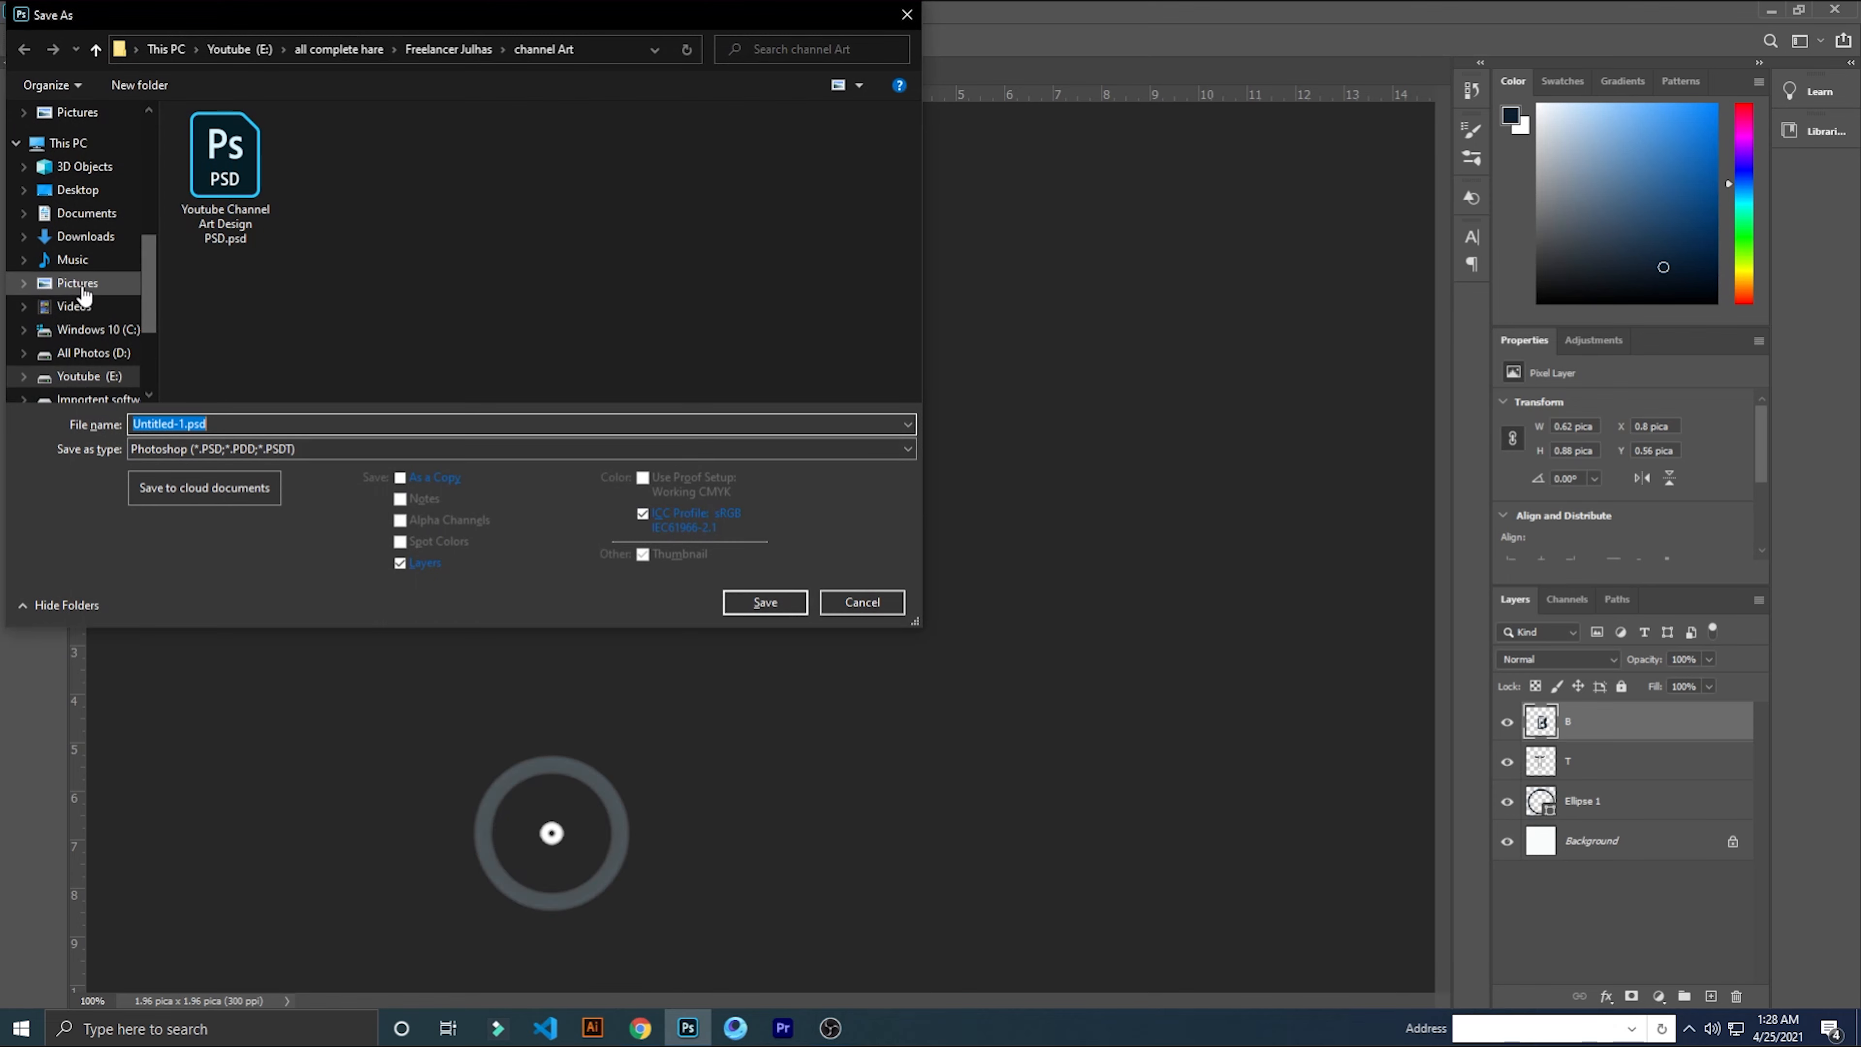
left_click(92, 383)
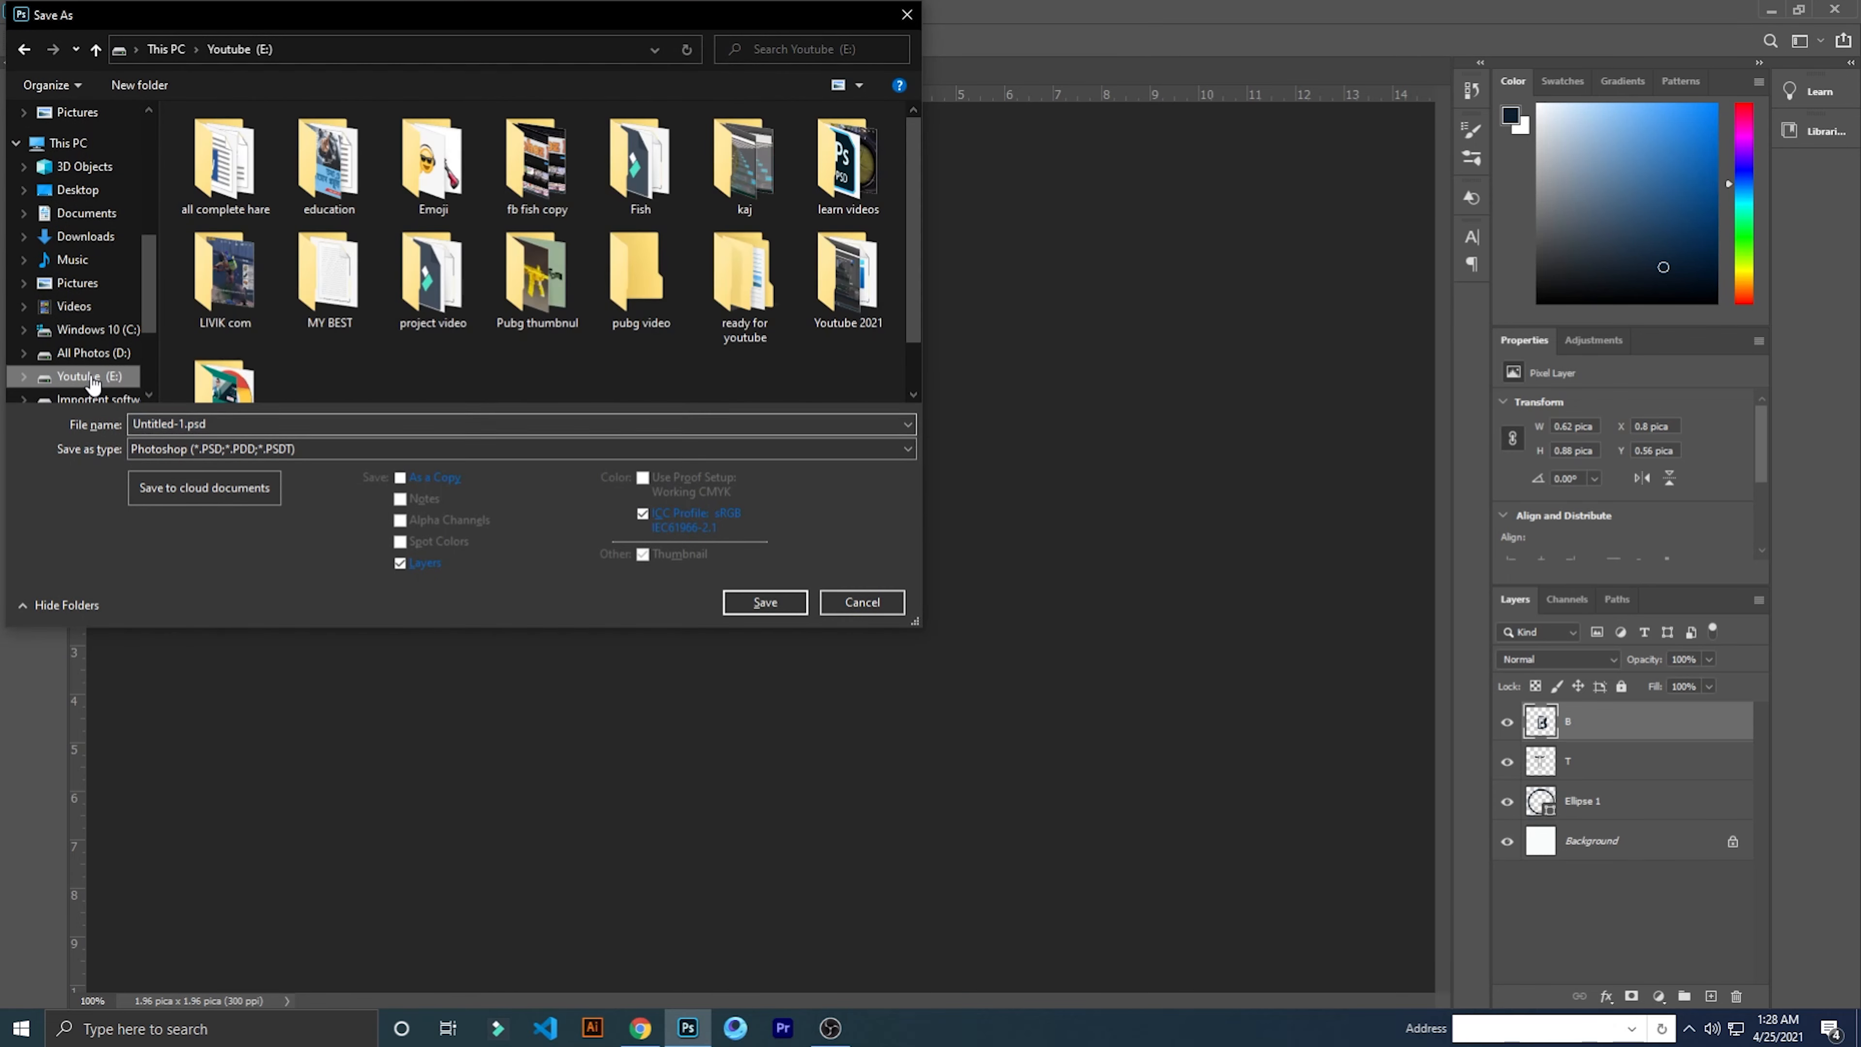
double_click(264, 183)
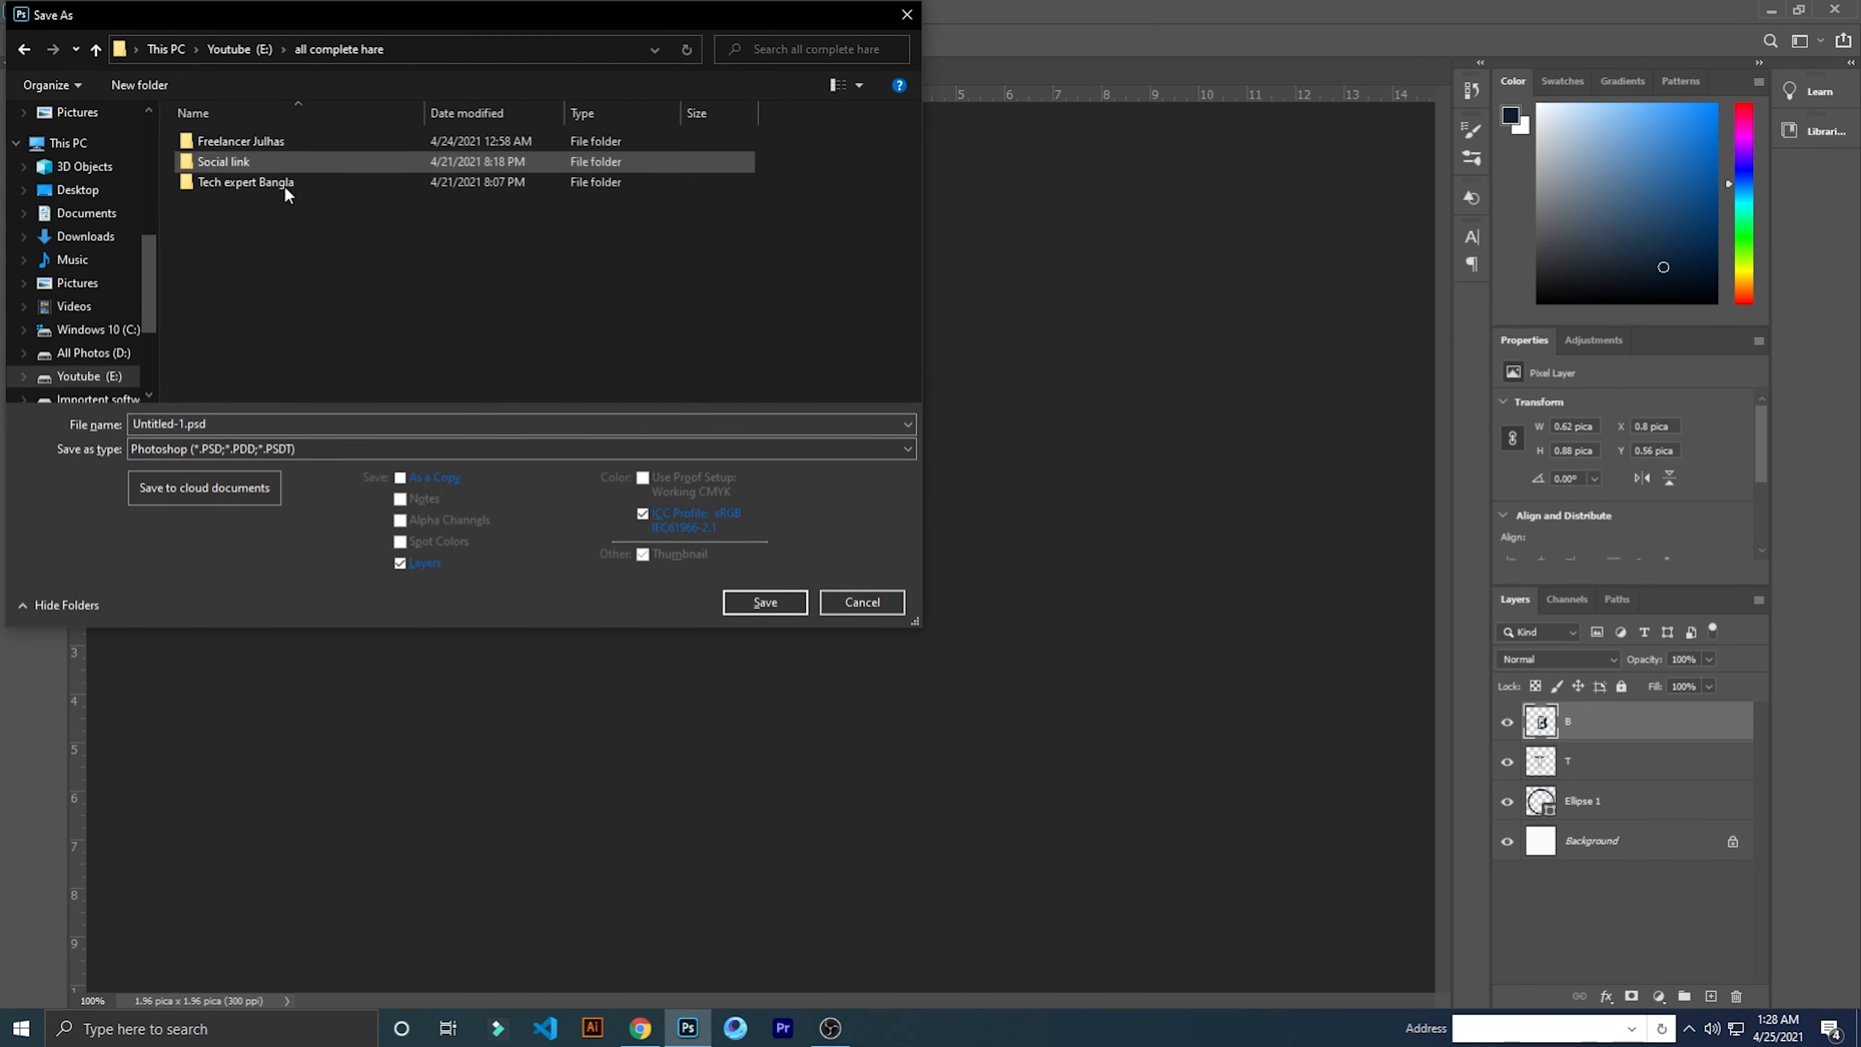
double_click(258, 183)
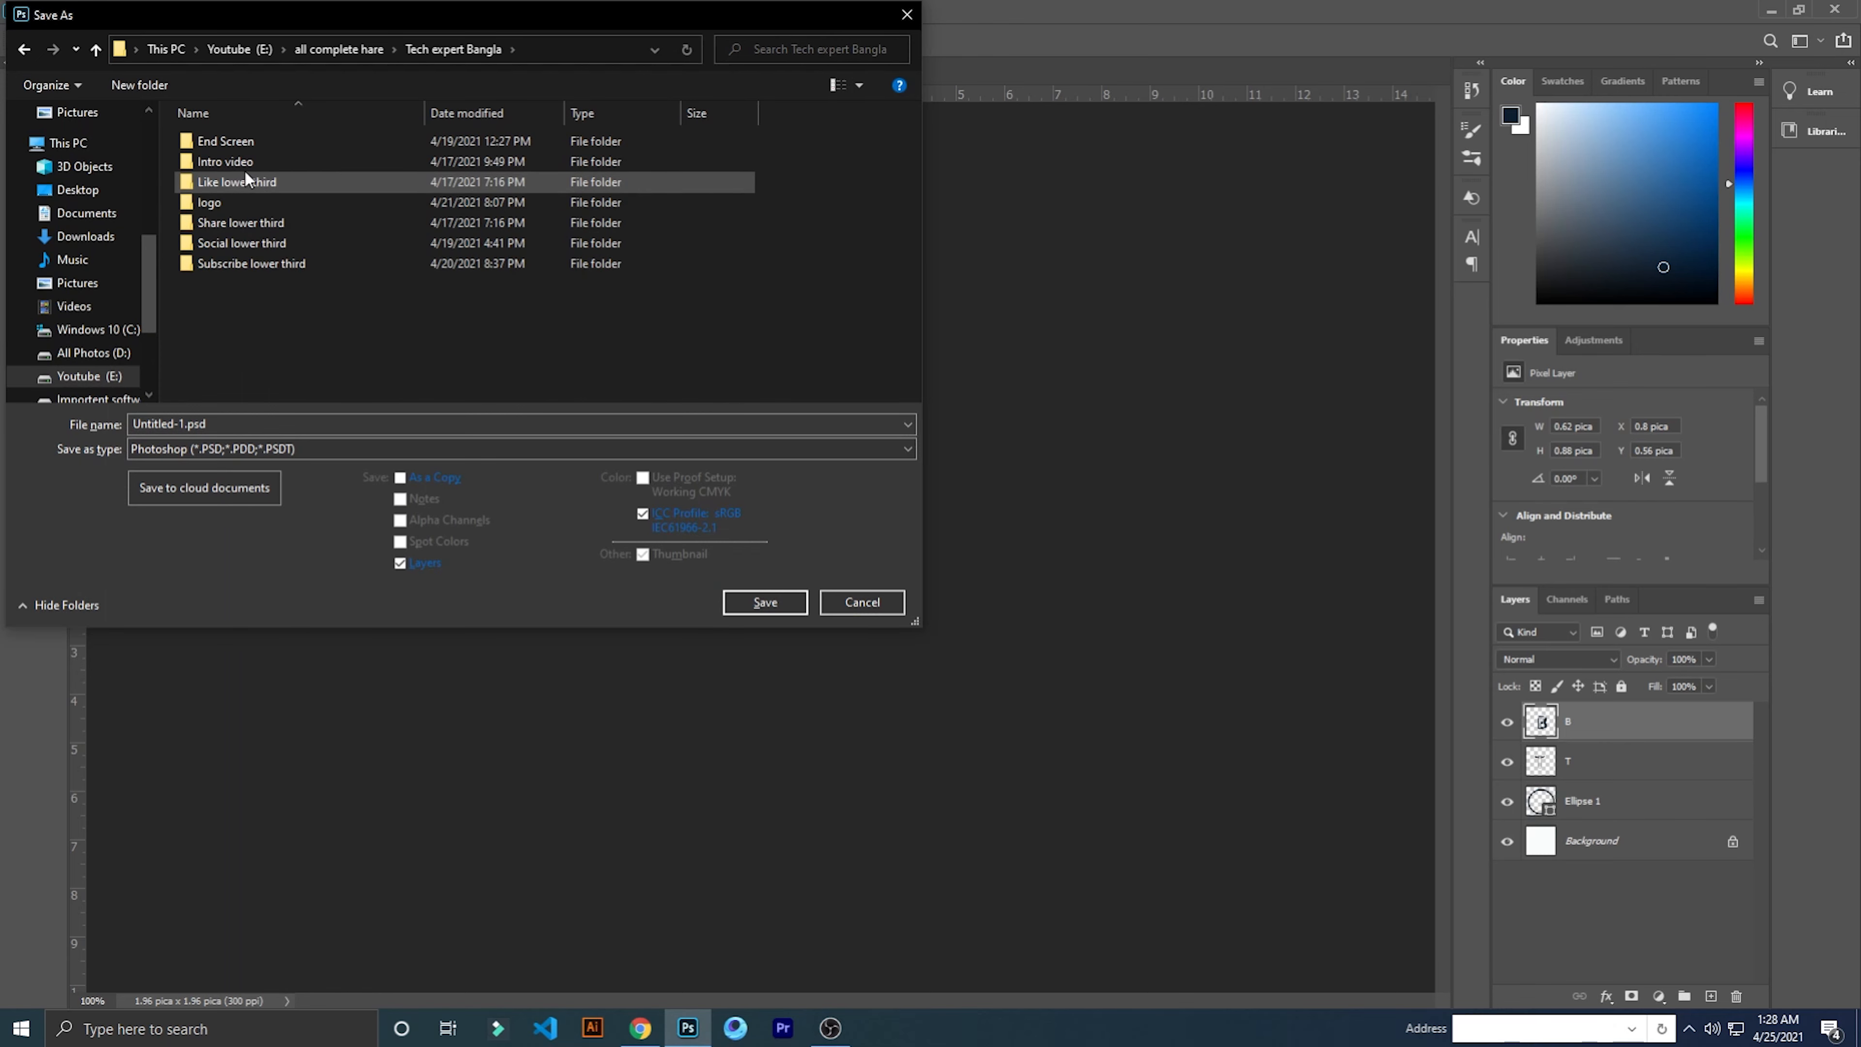
double_click(234, 202)
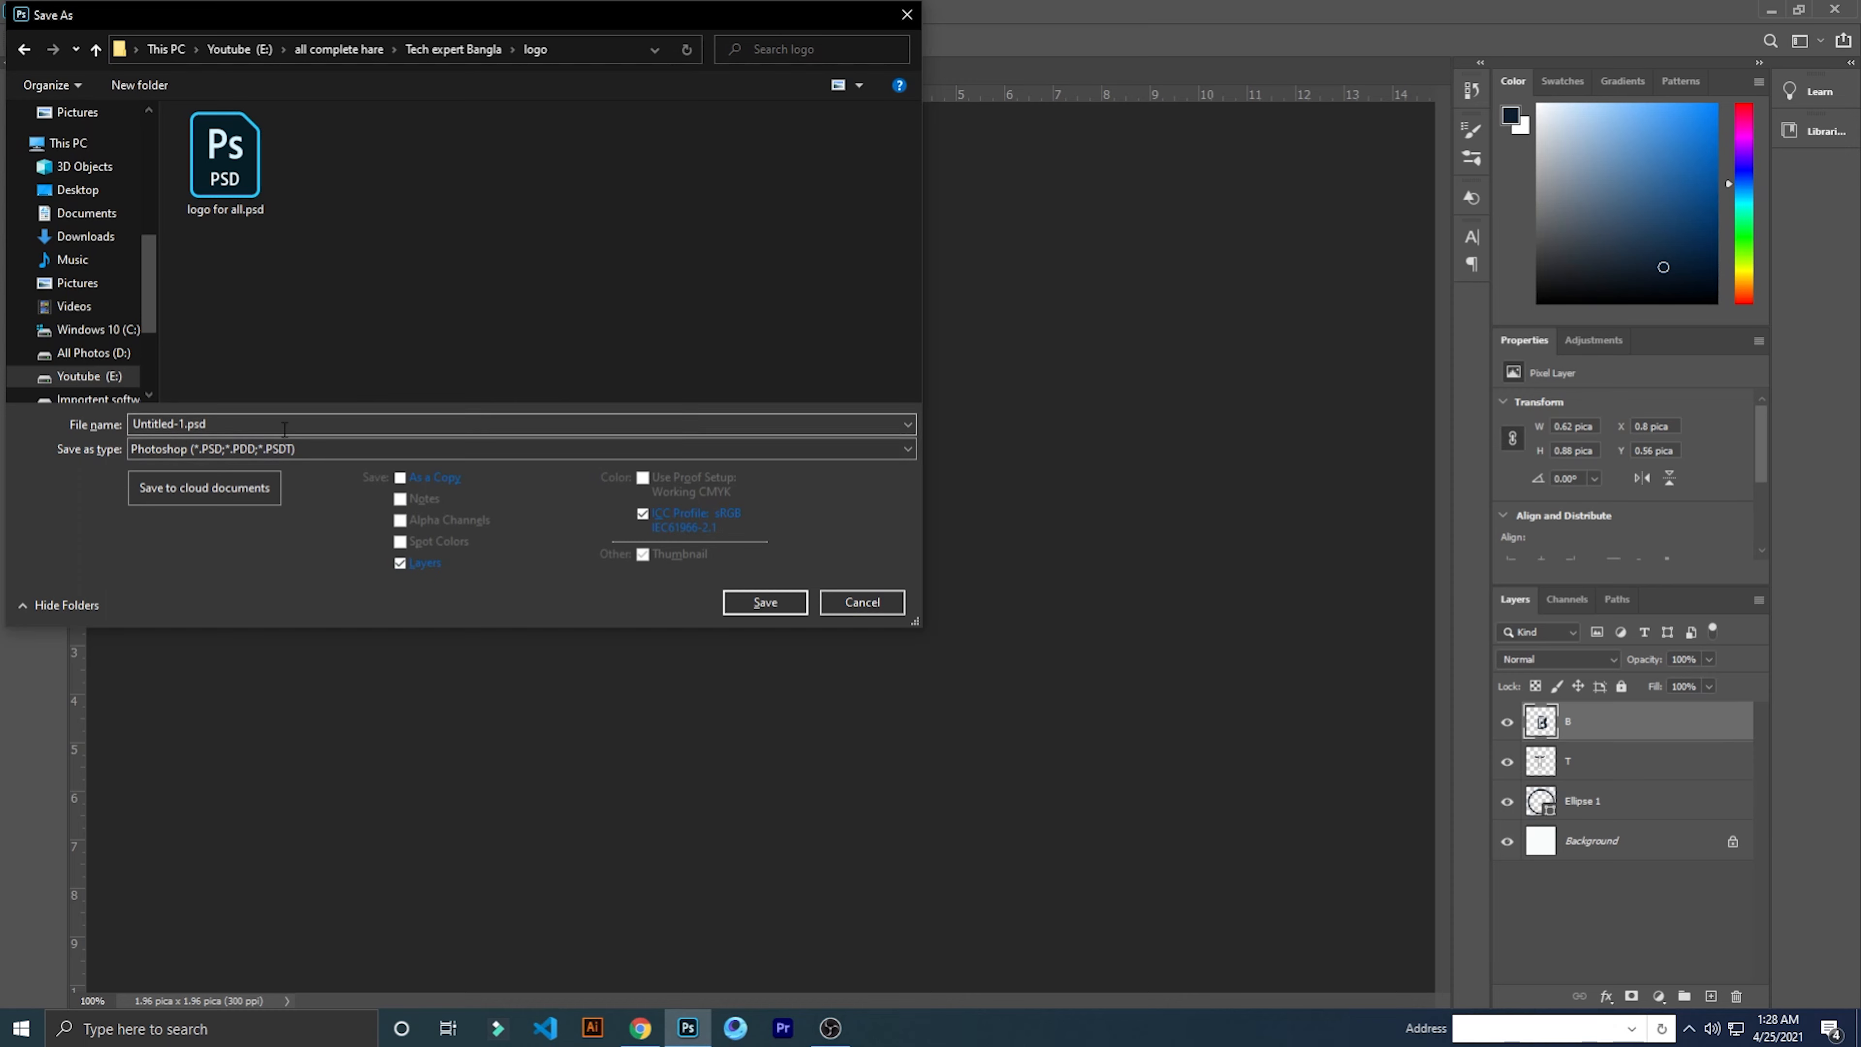
Save the logo as Untitled-1.png in PNG format with the large file size (fastest saving) option.
left_click(306, 454)
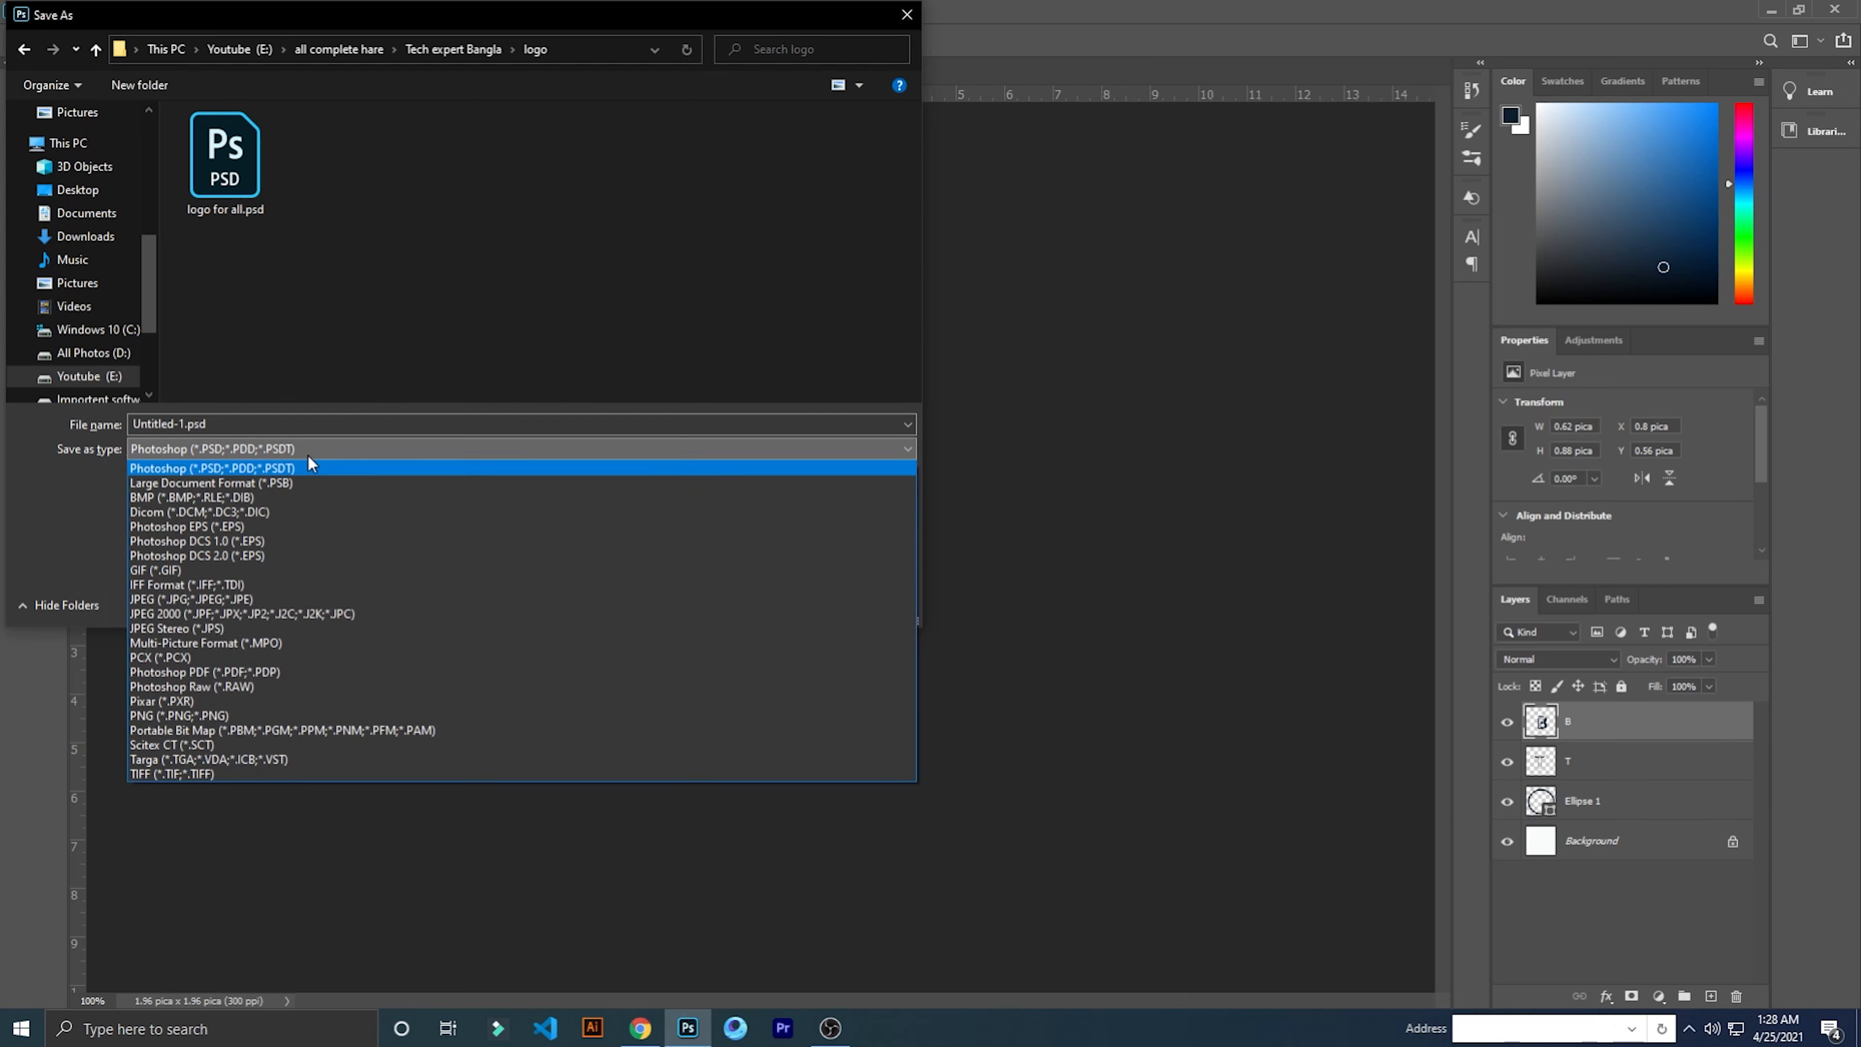
left_click(236, 720)
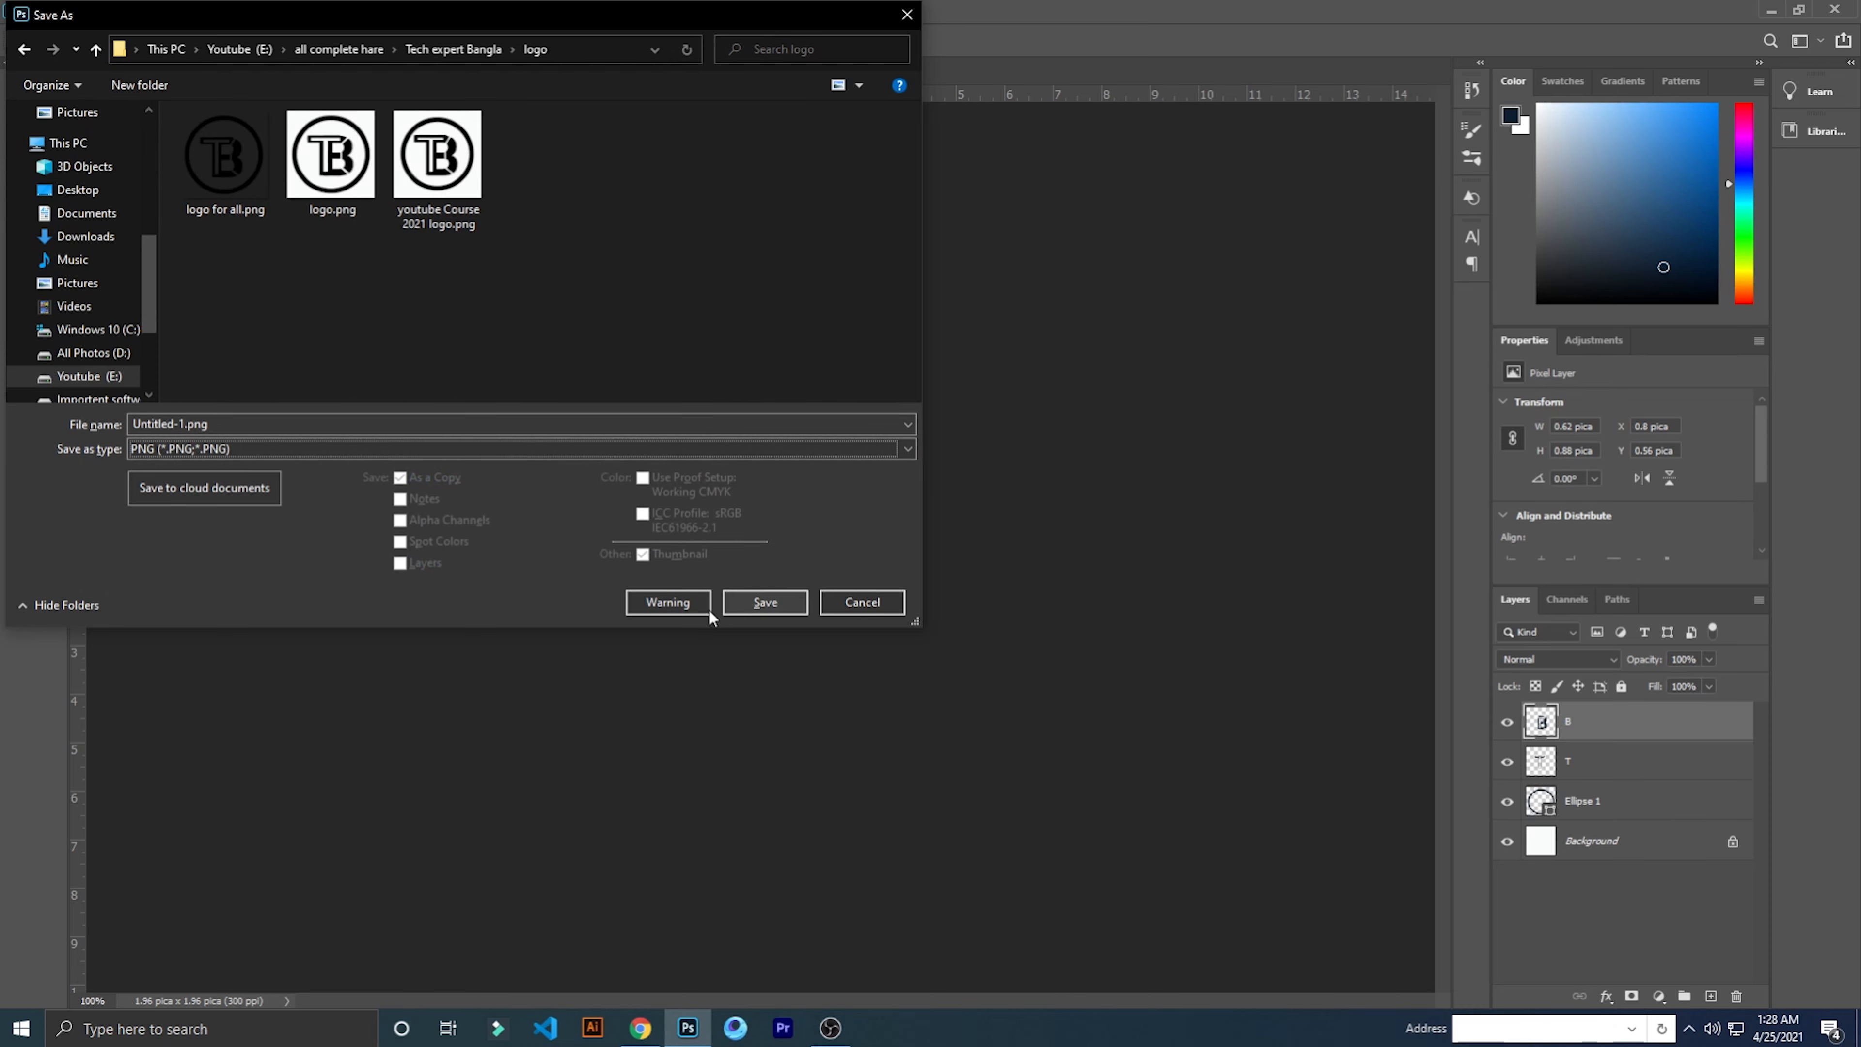
left_click(744, 606)
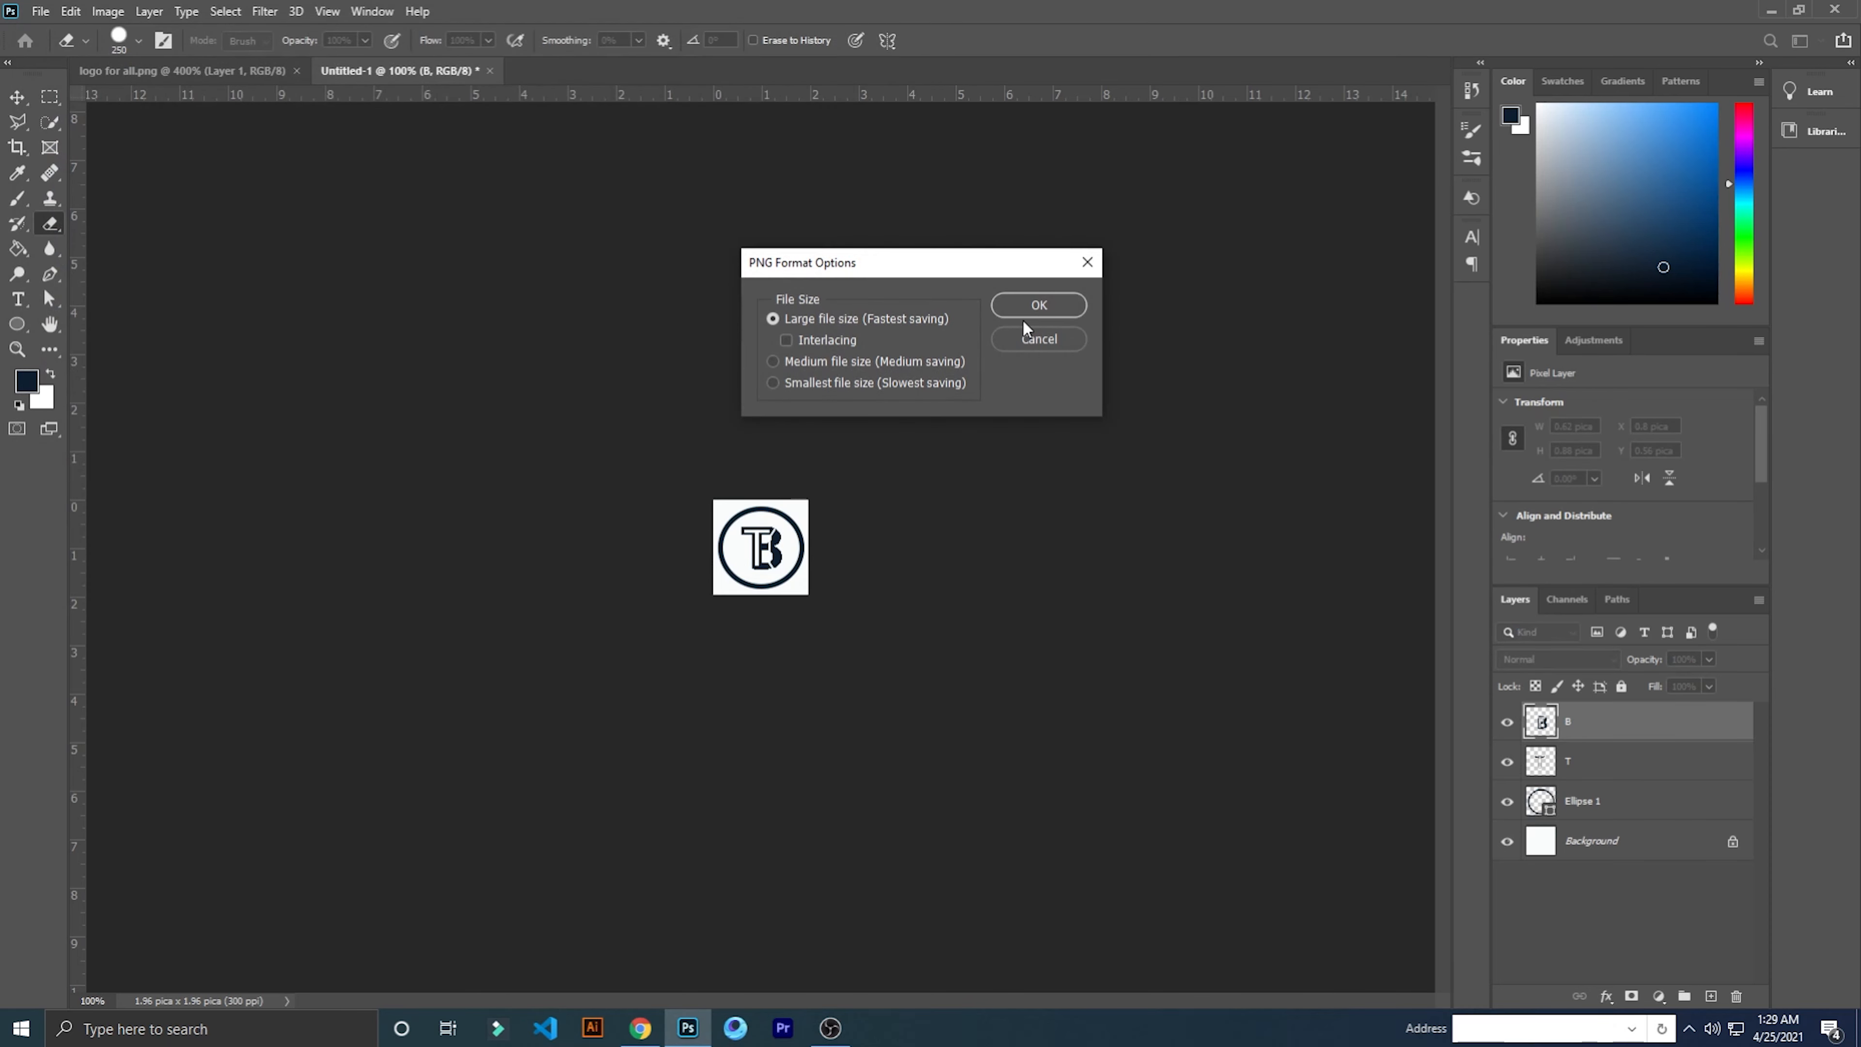
left_click(1025, 313)
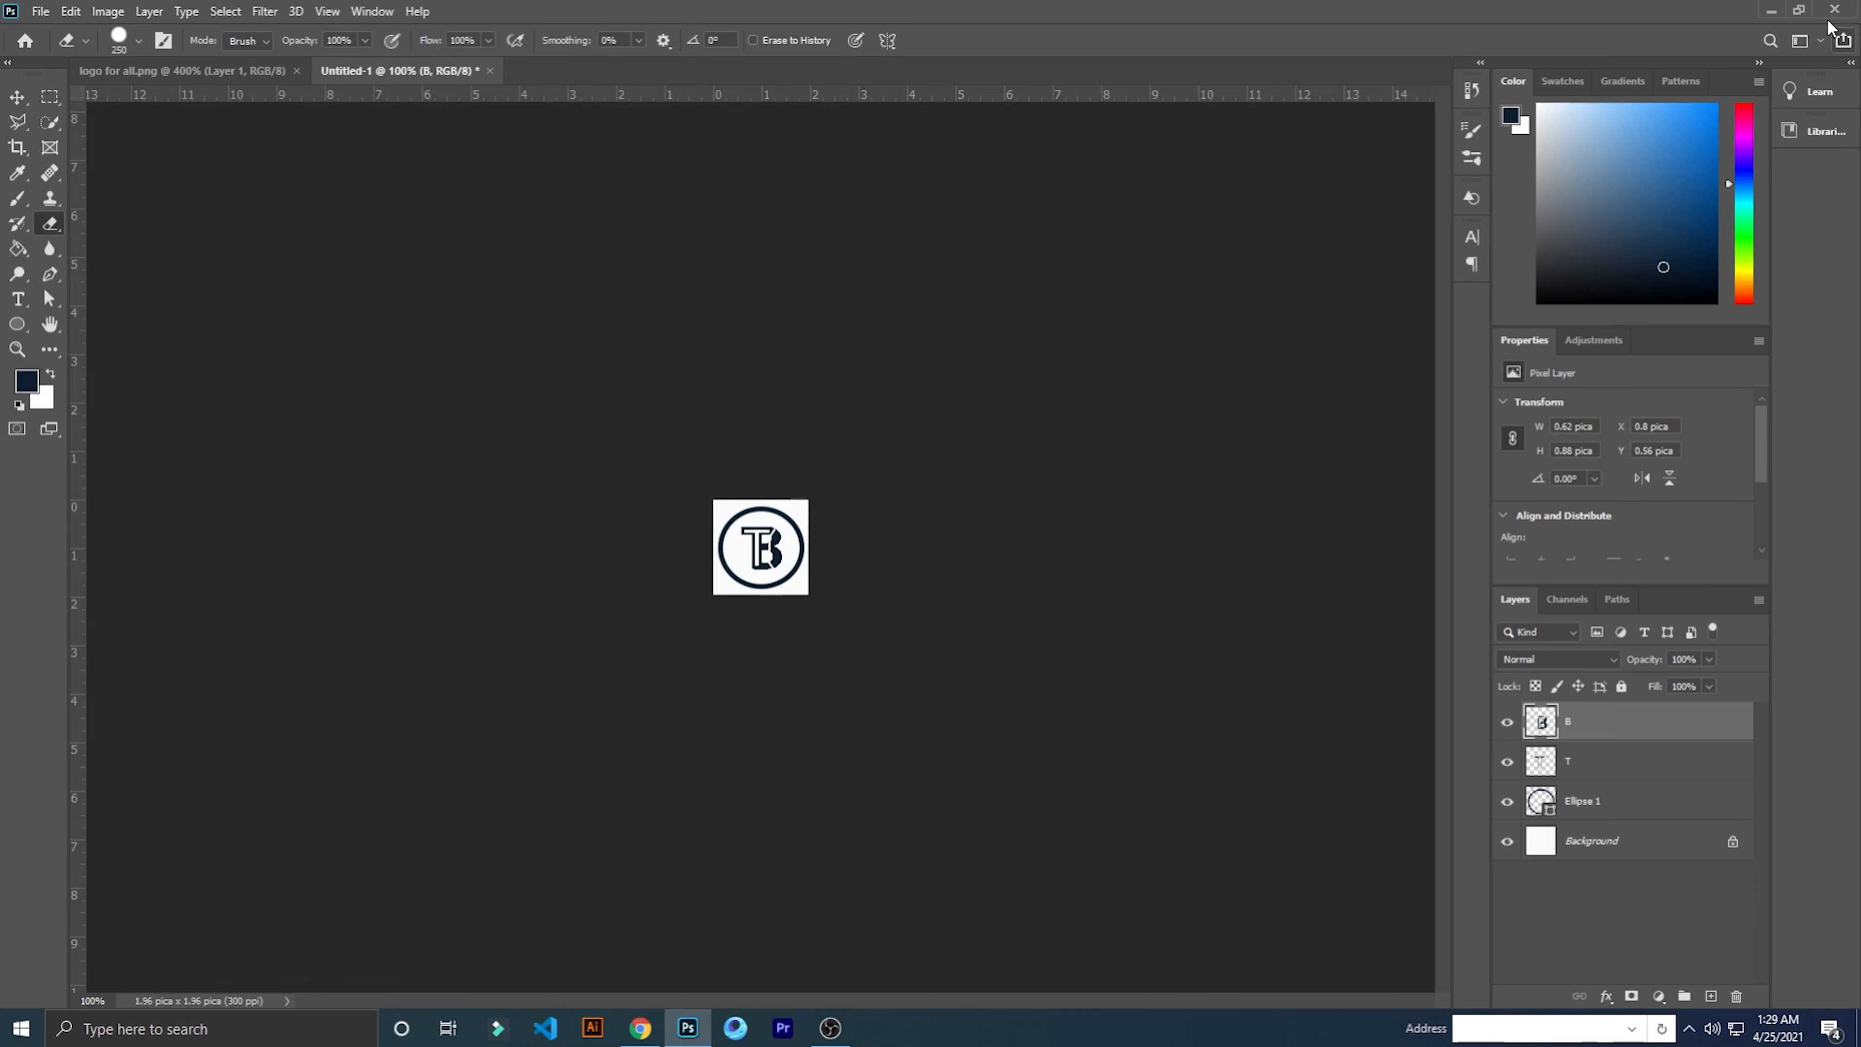
Switch to File Explorer, open the logo folder and inspect the transparent logo for all.png enlarged in Photos.
left_click(1771, 10)
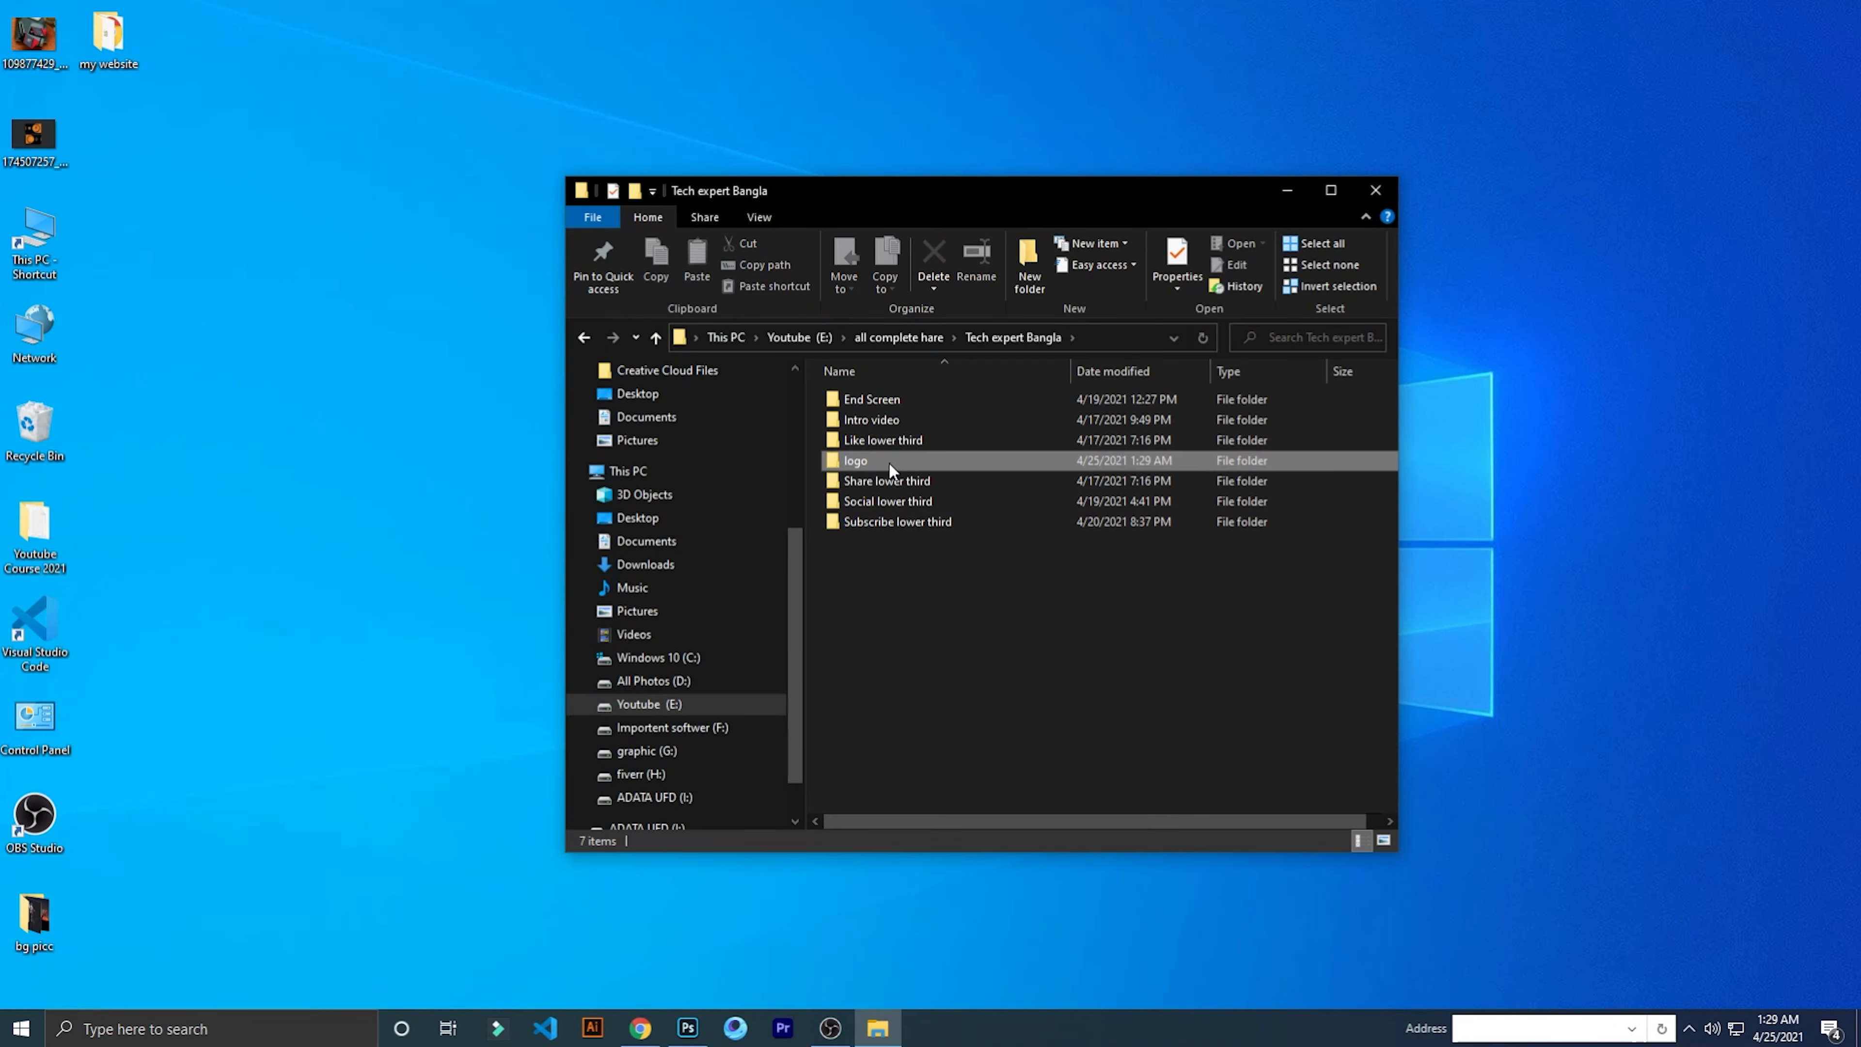
double_click(888, 461)
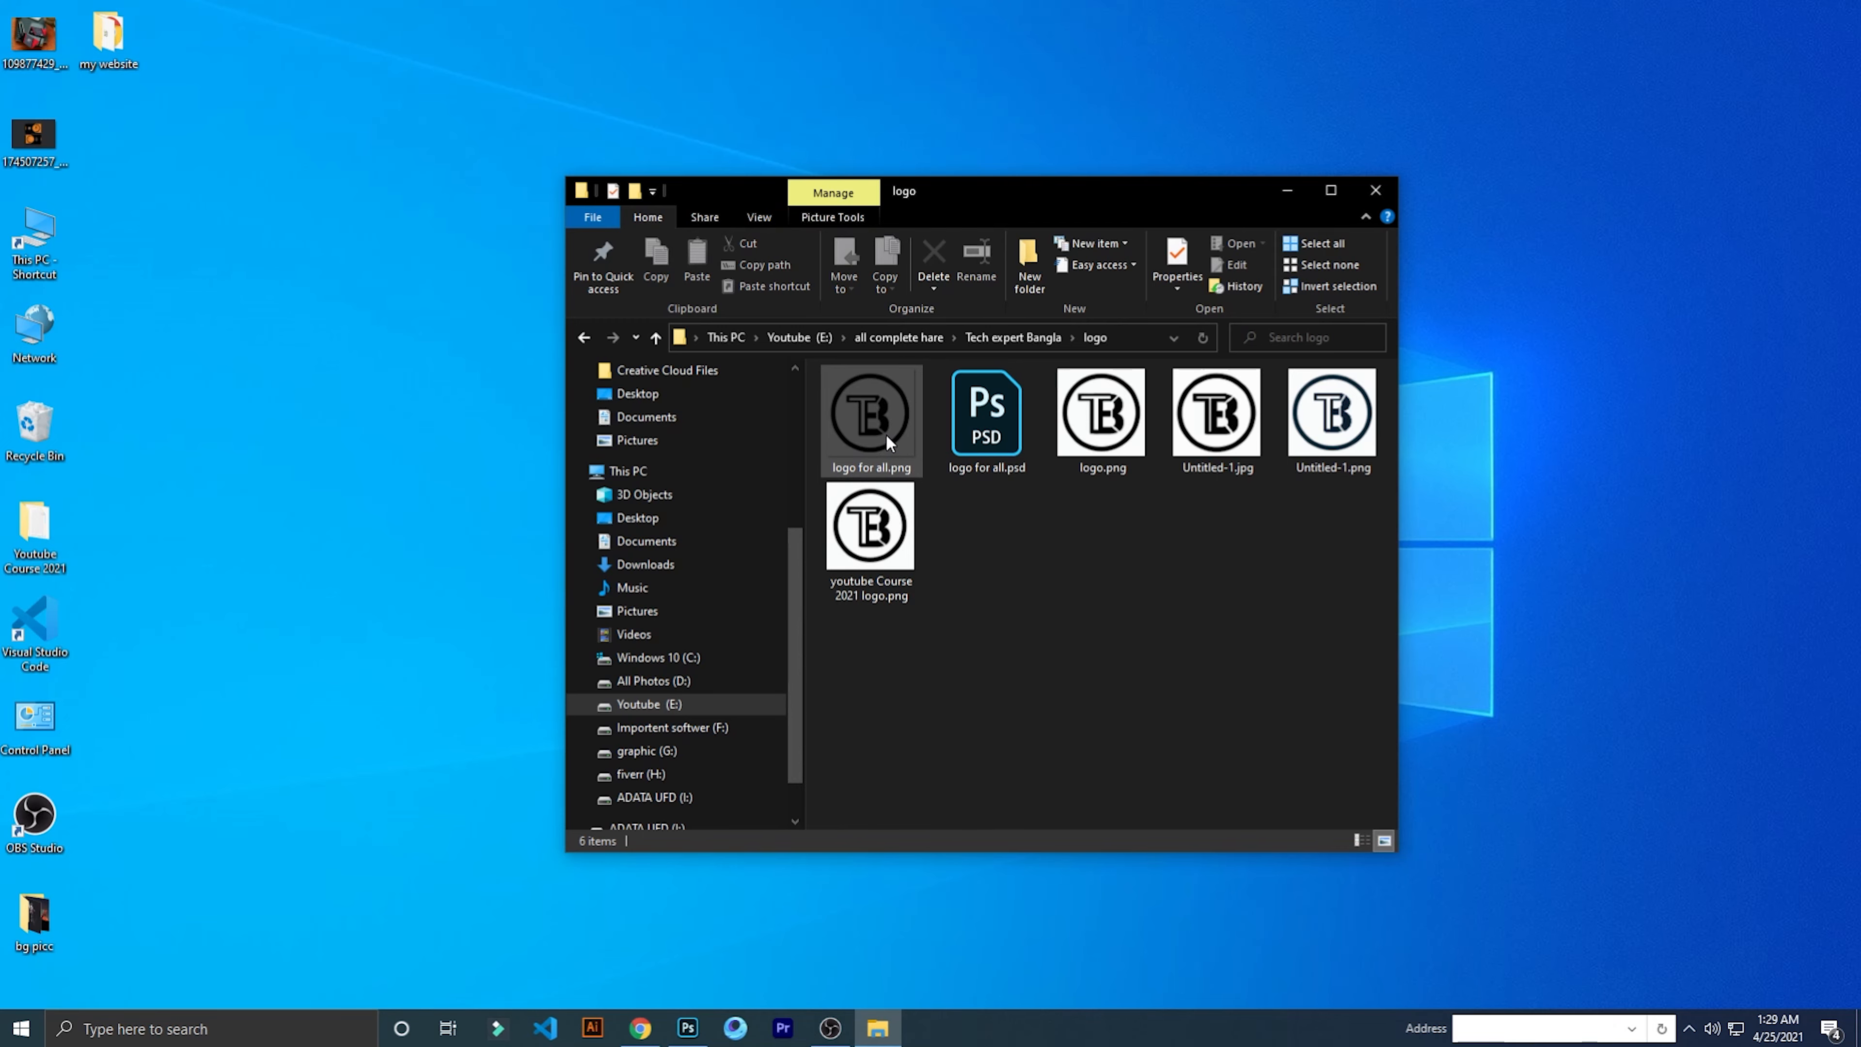
left_click(863, 429)
double_click(863, 428)
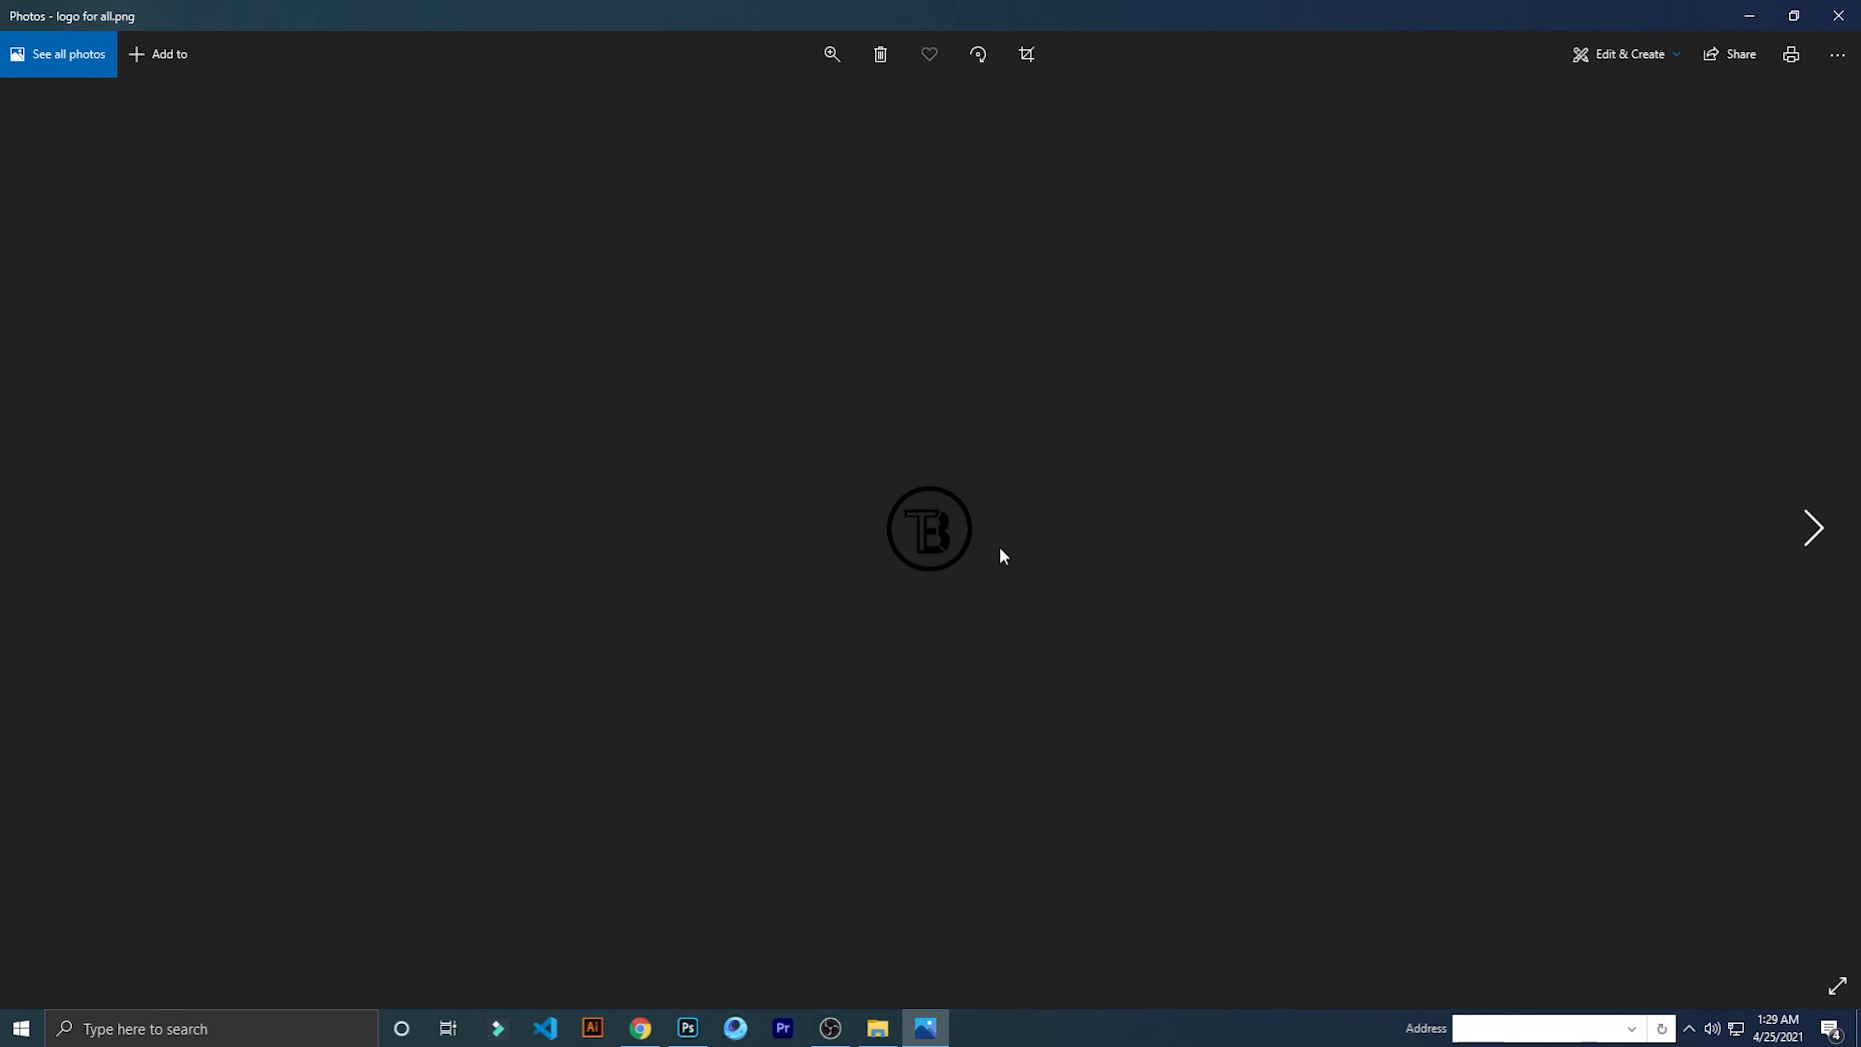
scroll(997, 544, "up", 5)
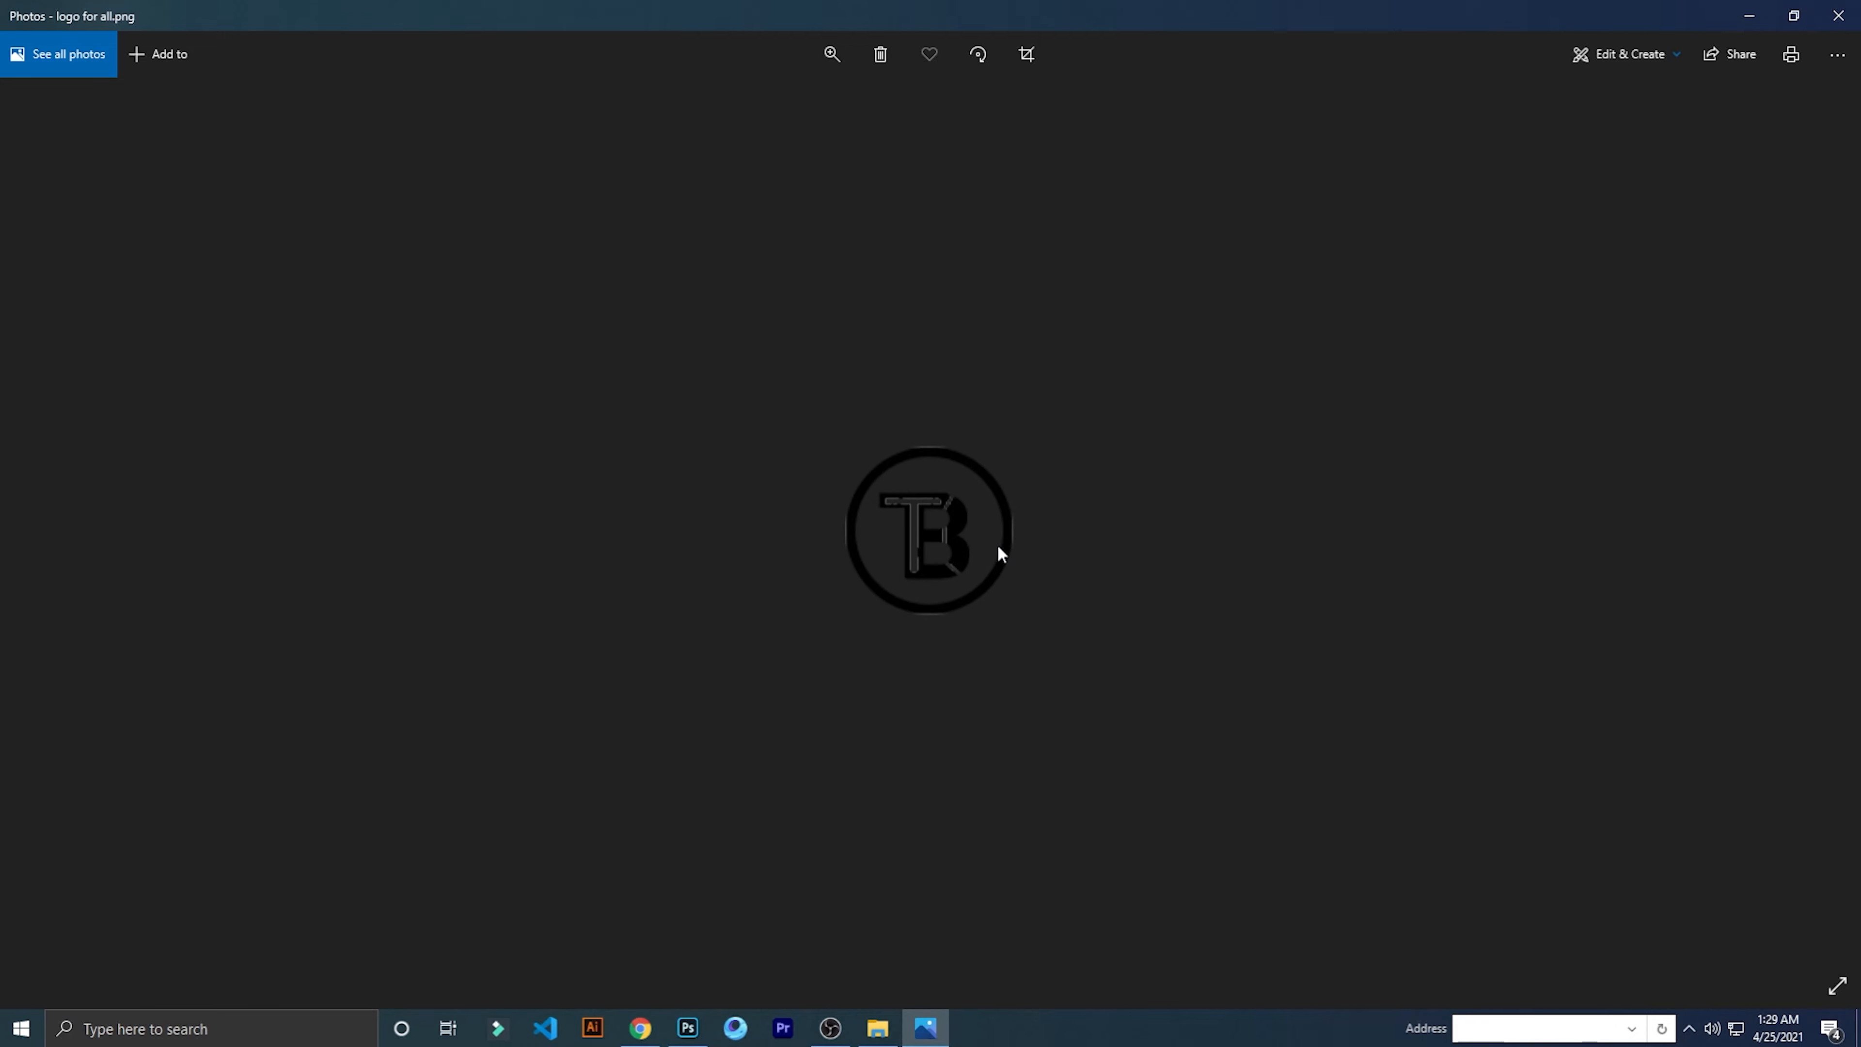
scroll(997, 544, "up", 2)
scroll(997, 543, "down", 3)
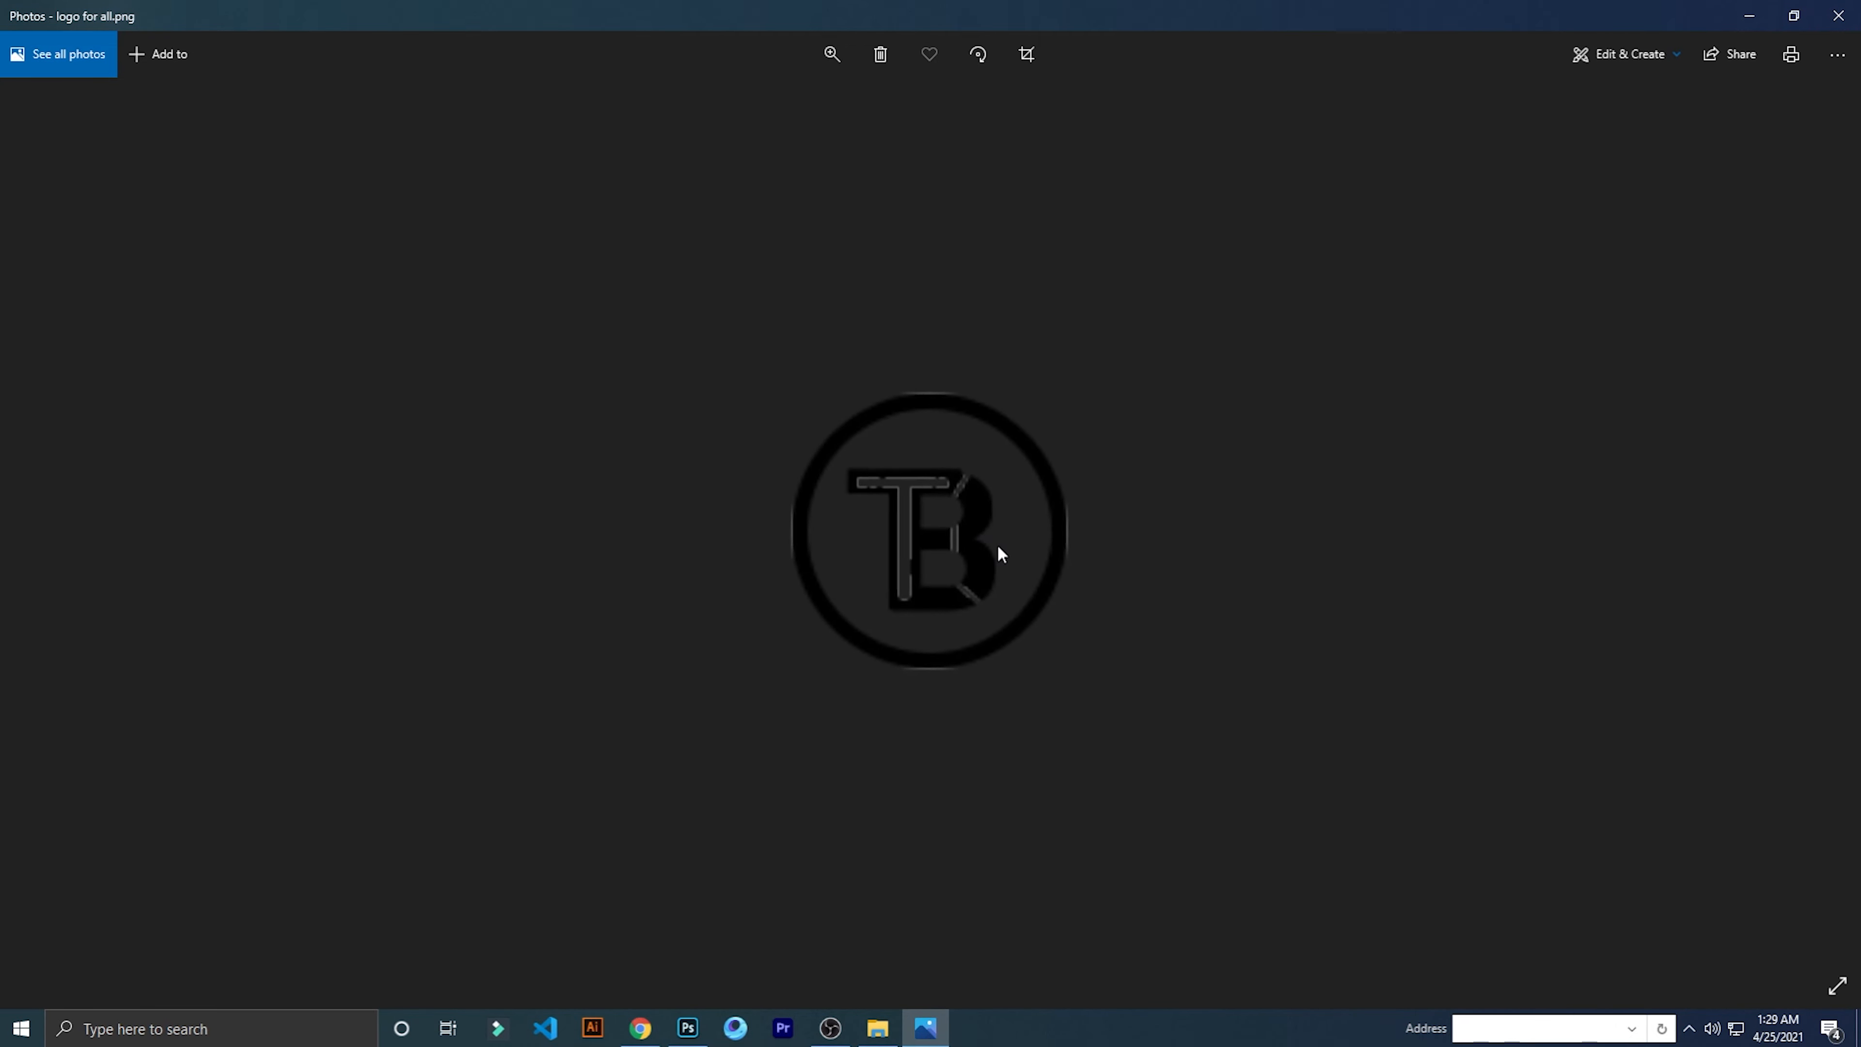
left_click(1838, 16)
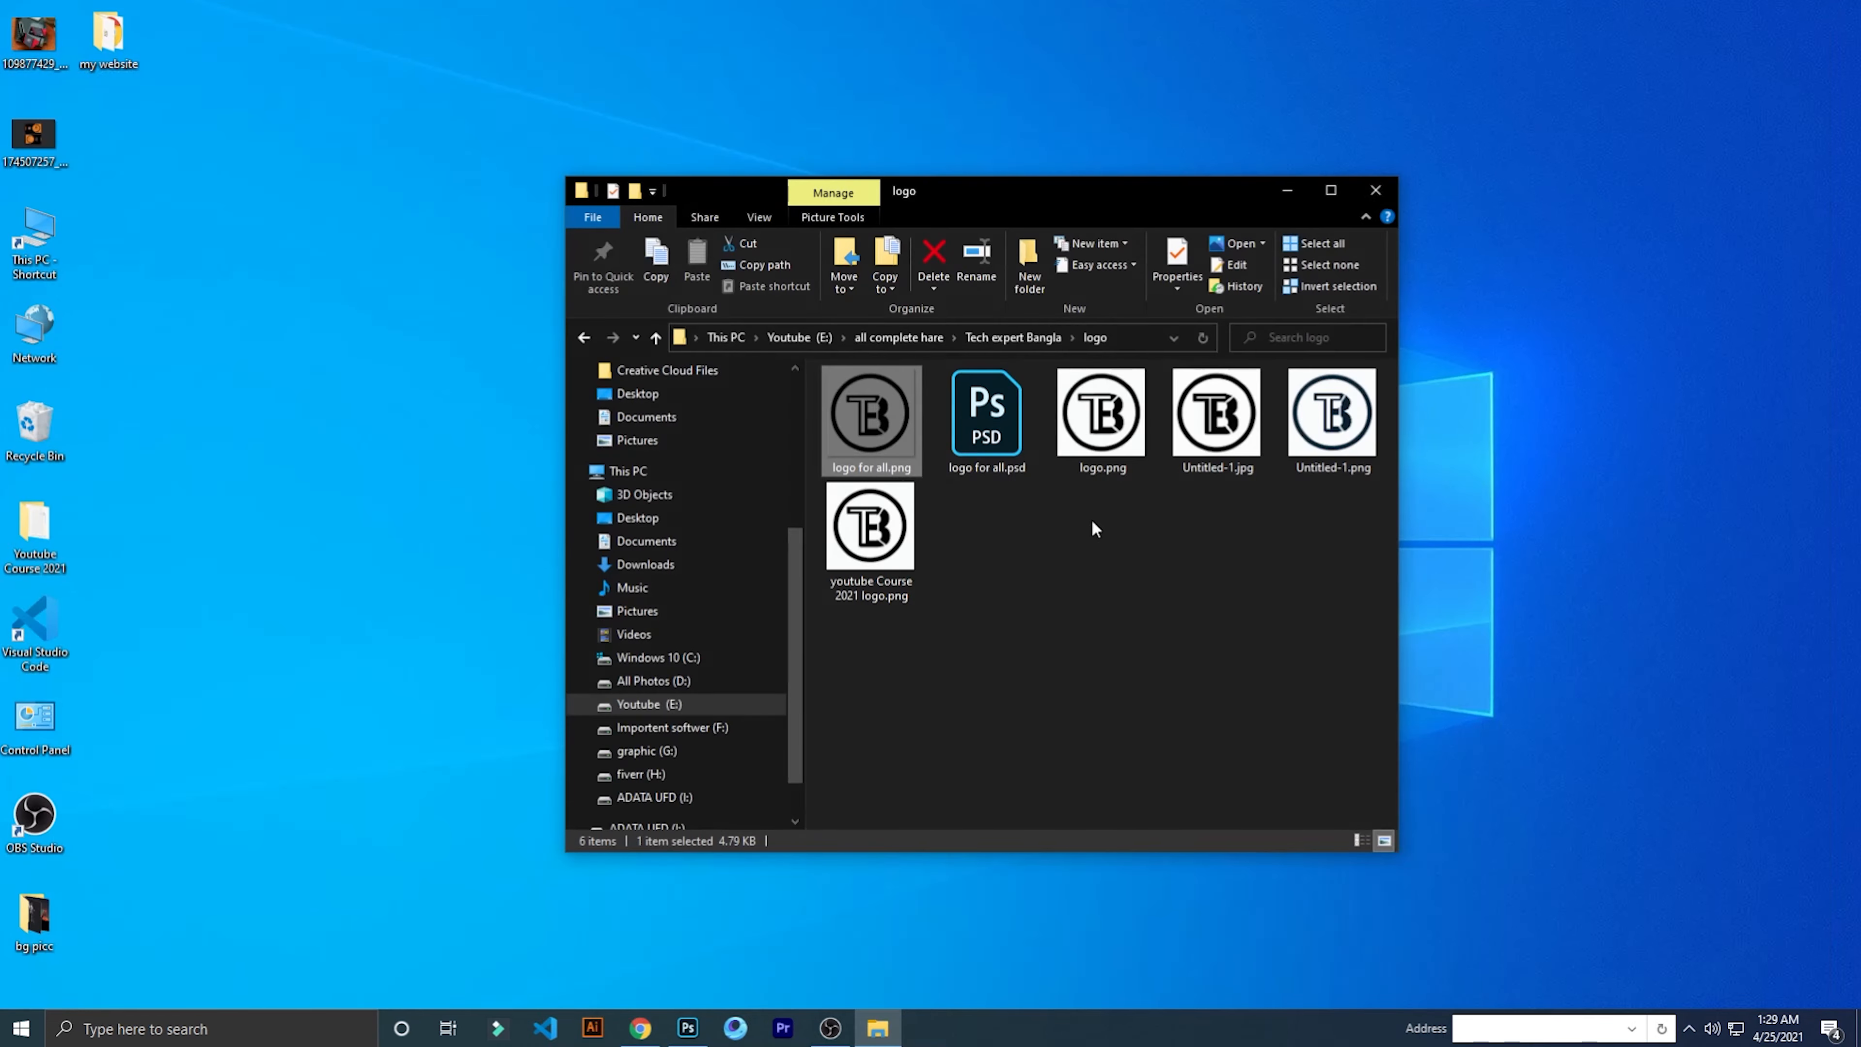
Inspect logo.png with its white background enlarged in Photos for comparison, and close it.
left_click(1084, 425)
double_click(1084, 424)
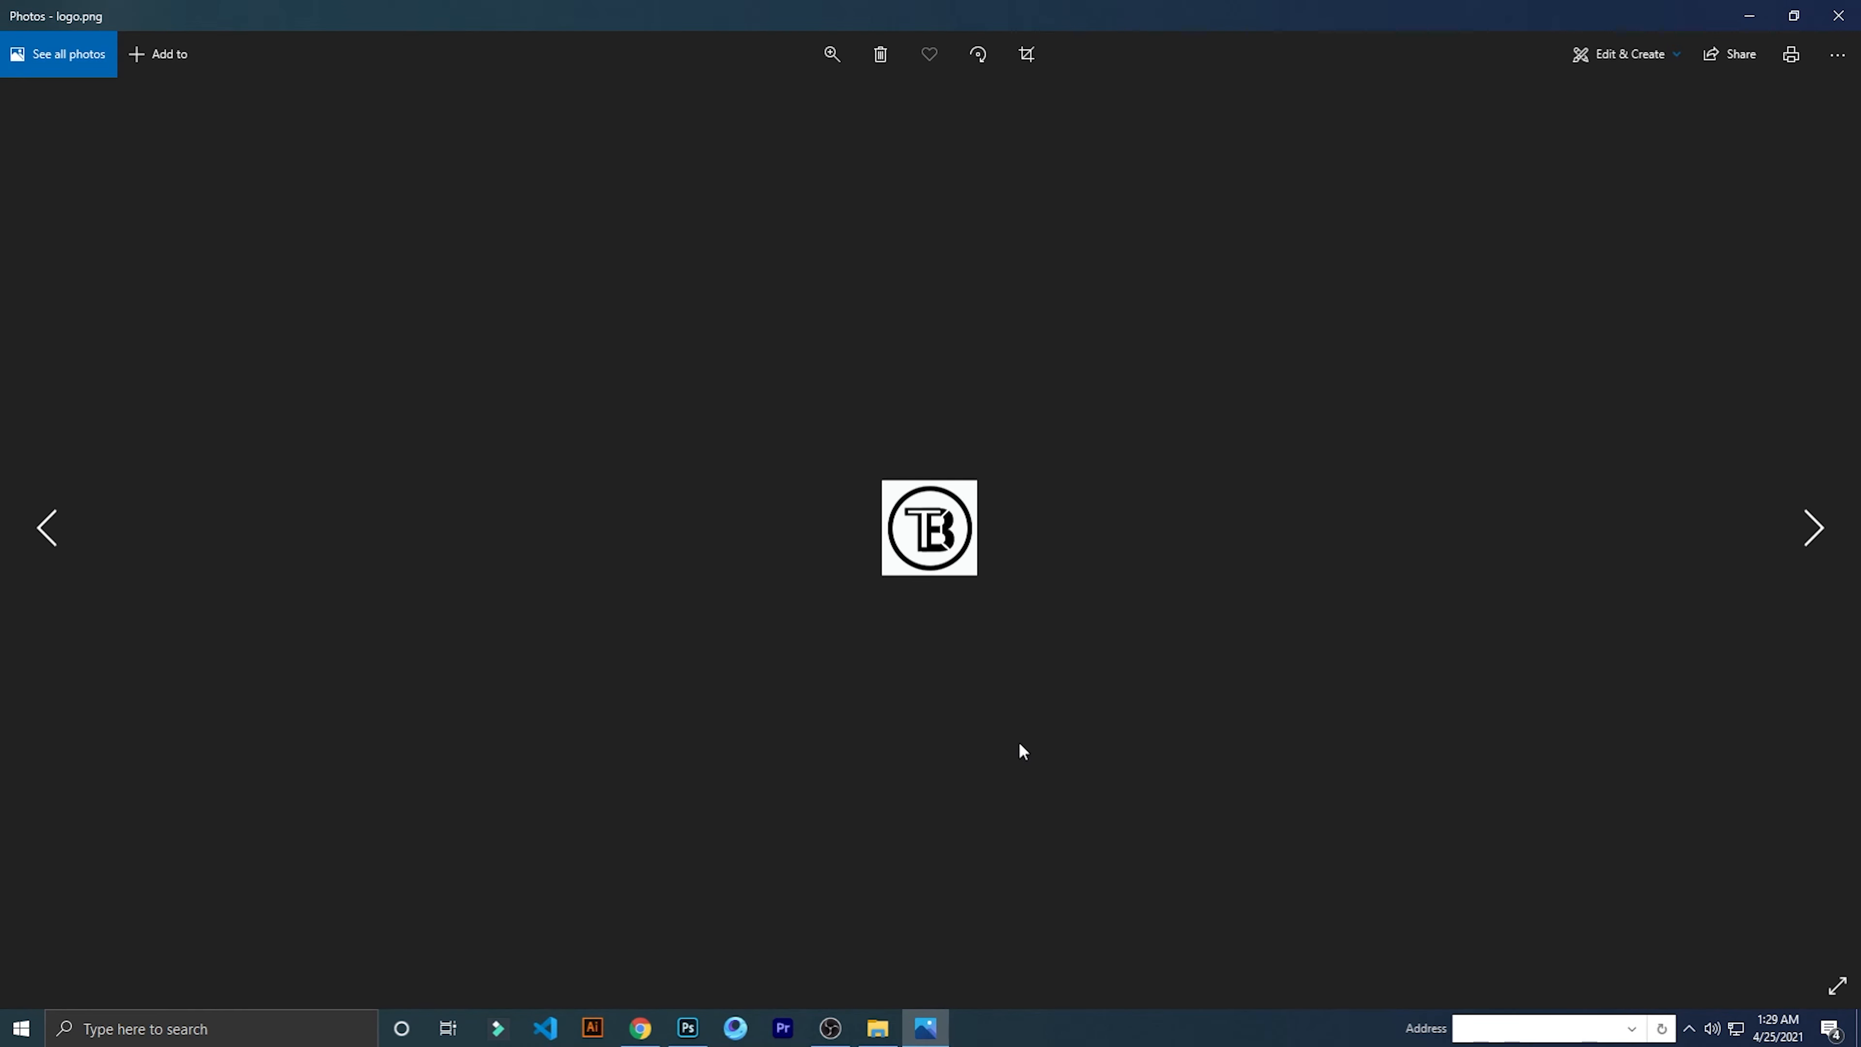
scroll(1048, 541, "up", 5)
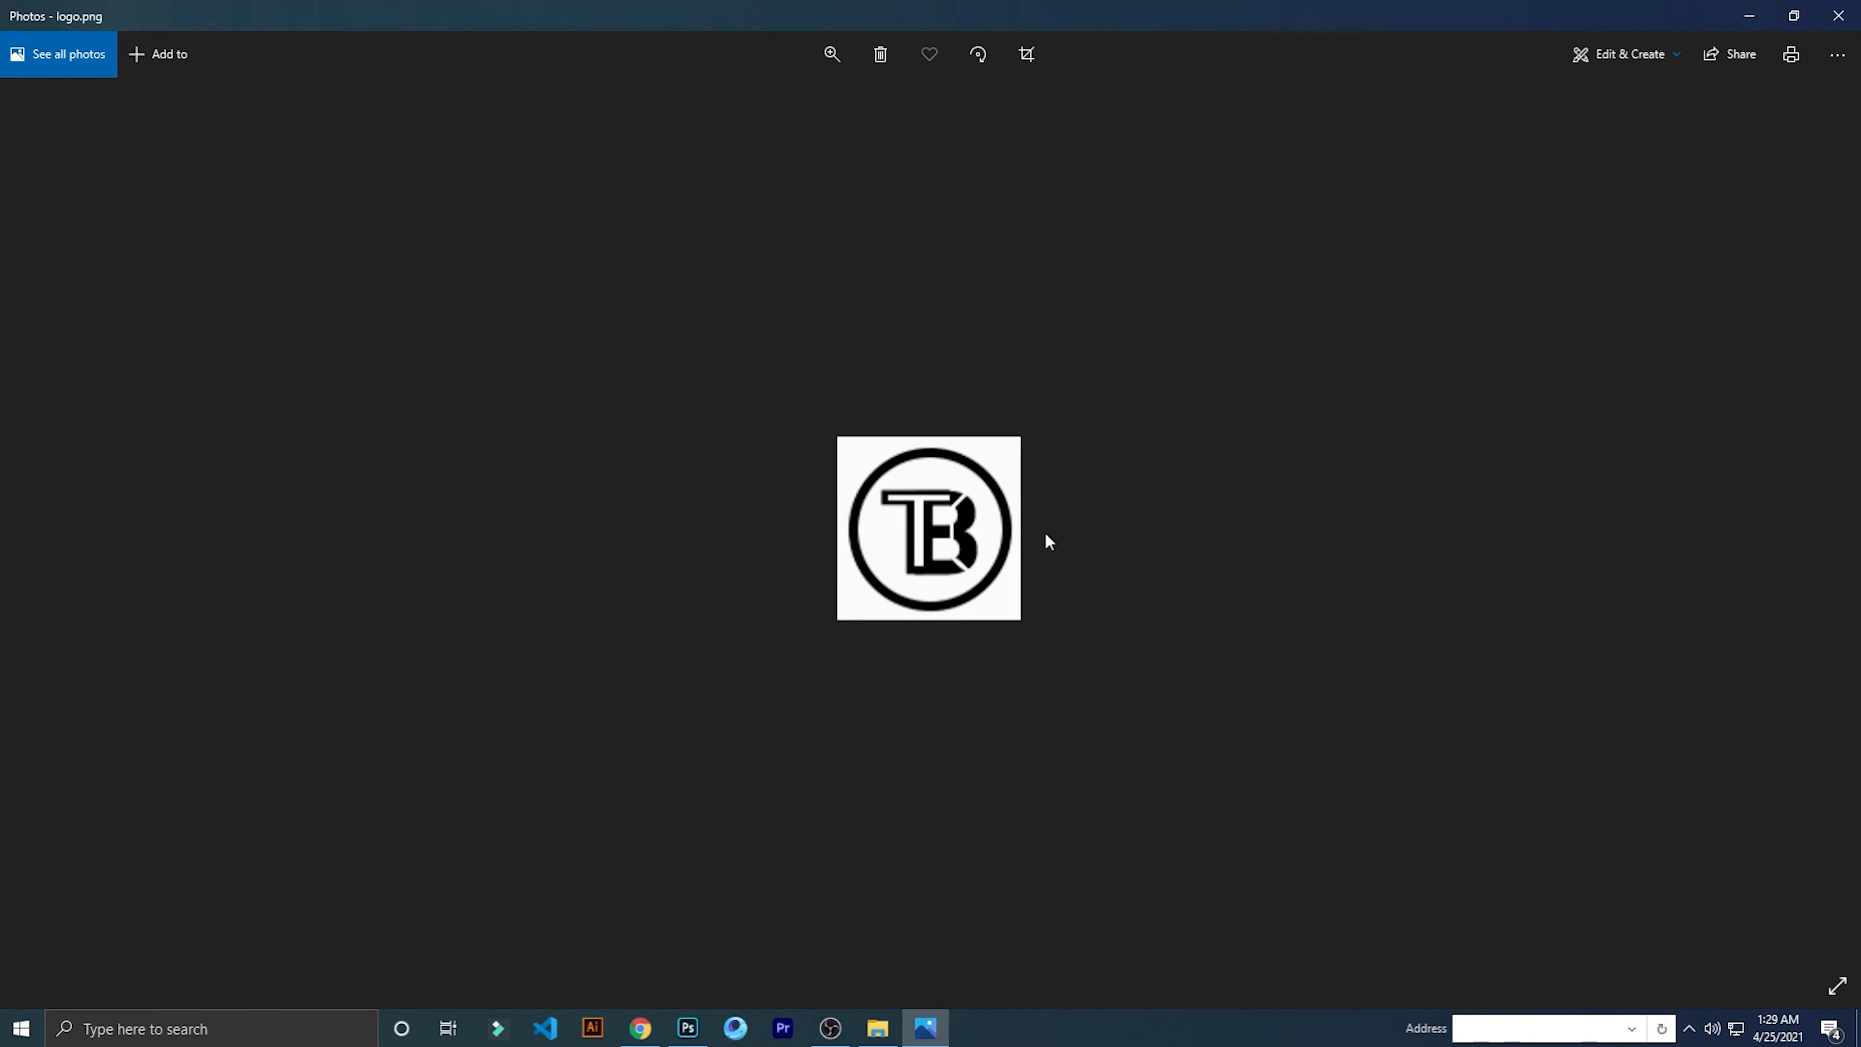
scroll(1045, 533, "up", 2)
scroll(1046, 533, "down", 2)
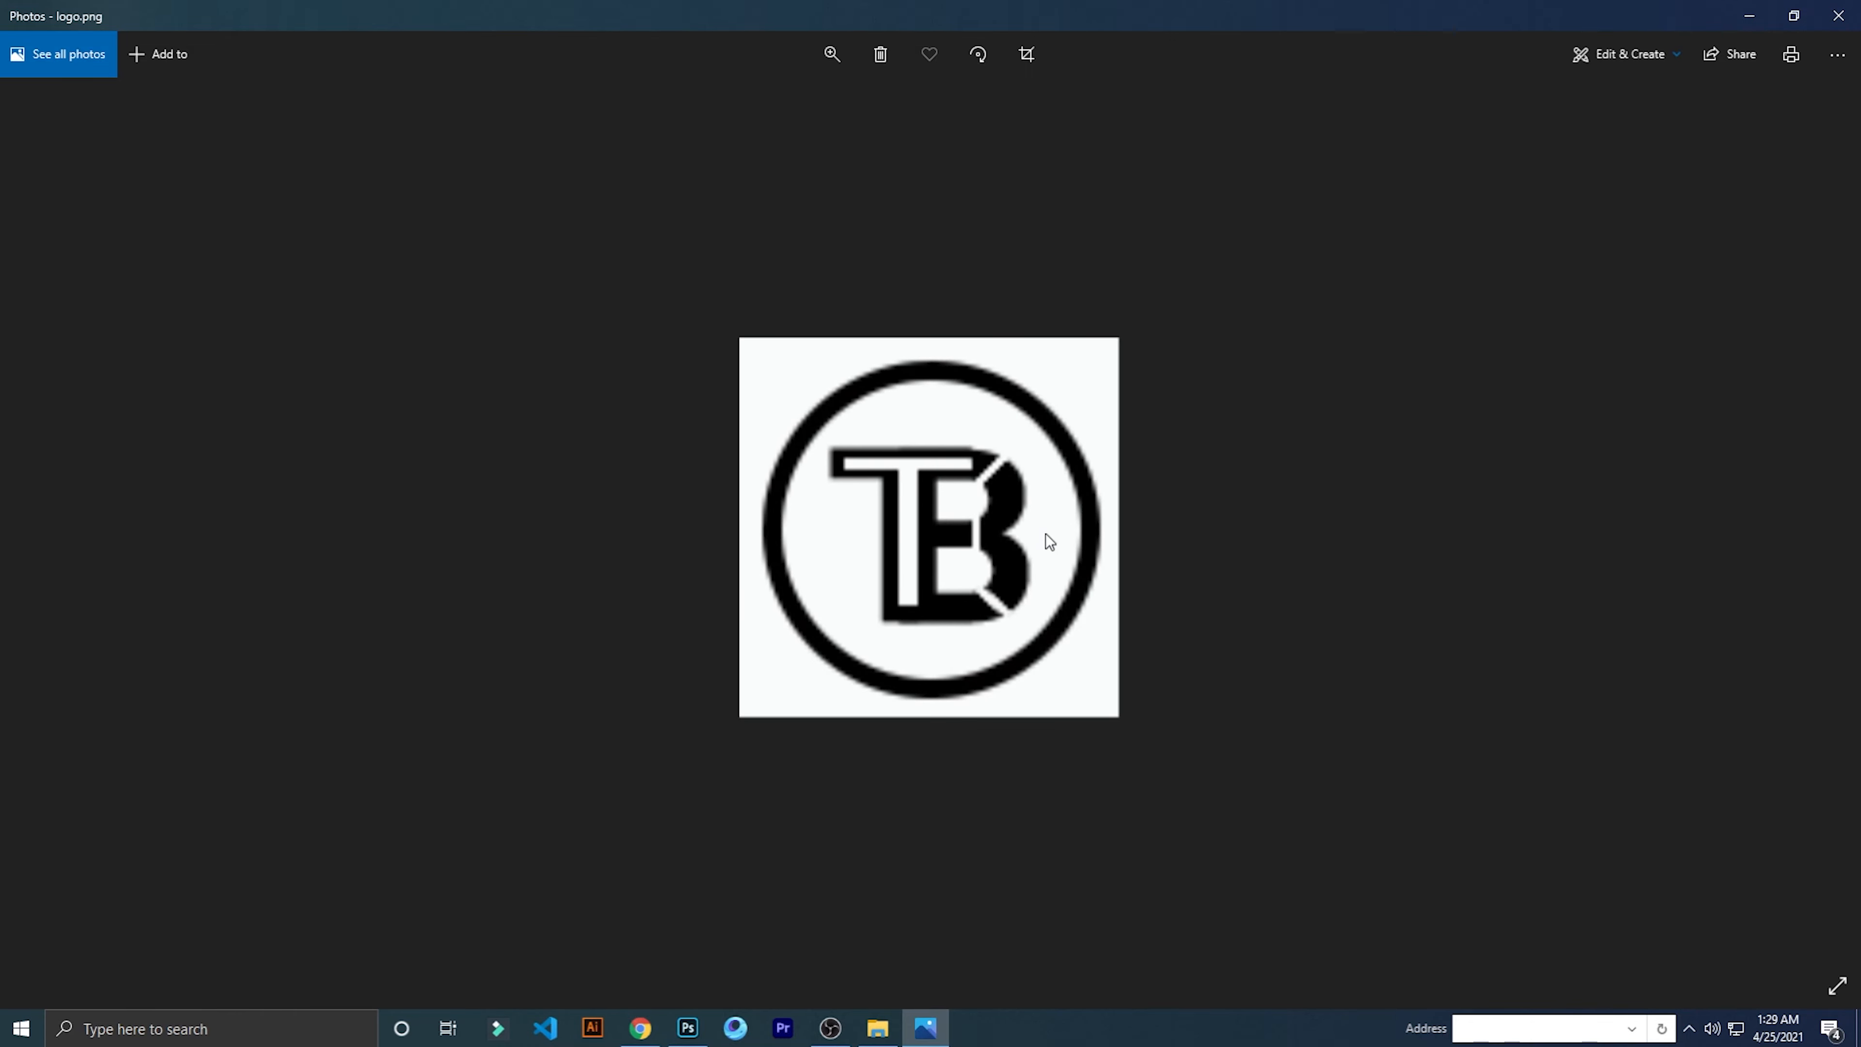
left_click(1841, 13)
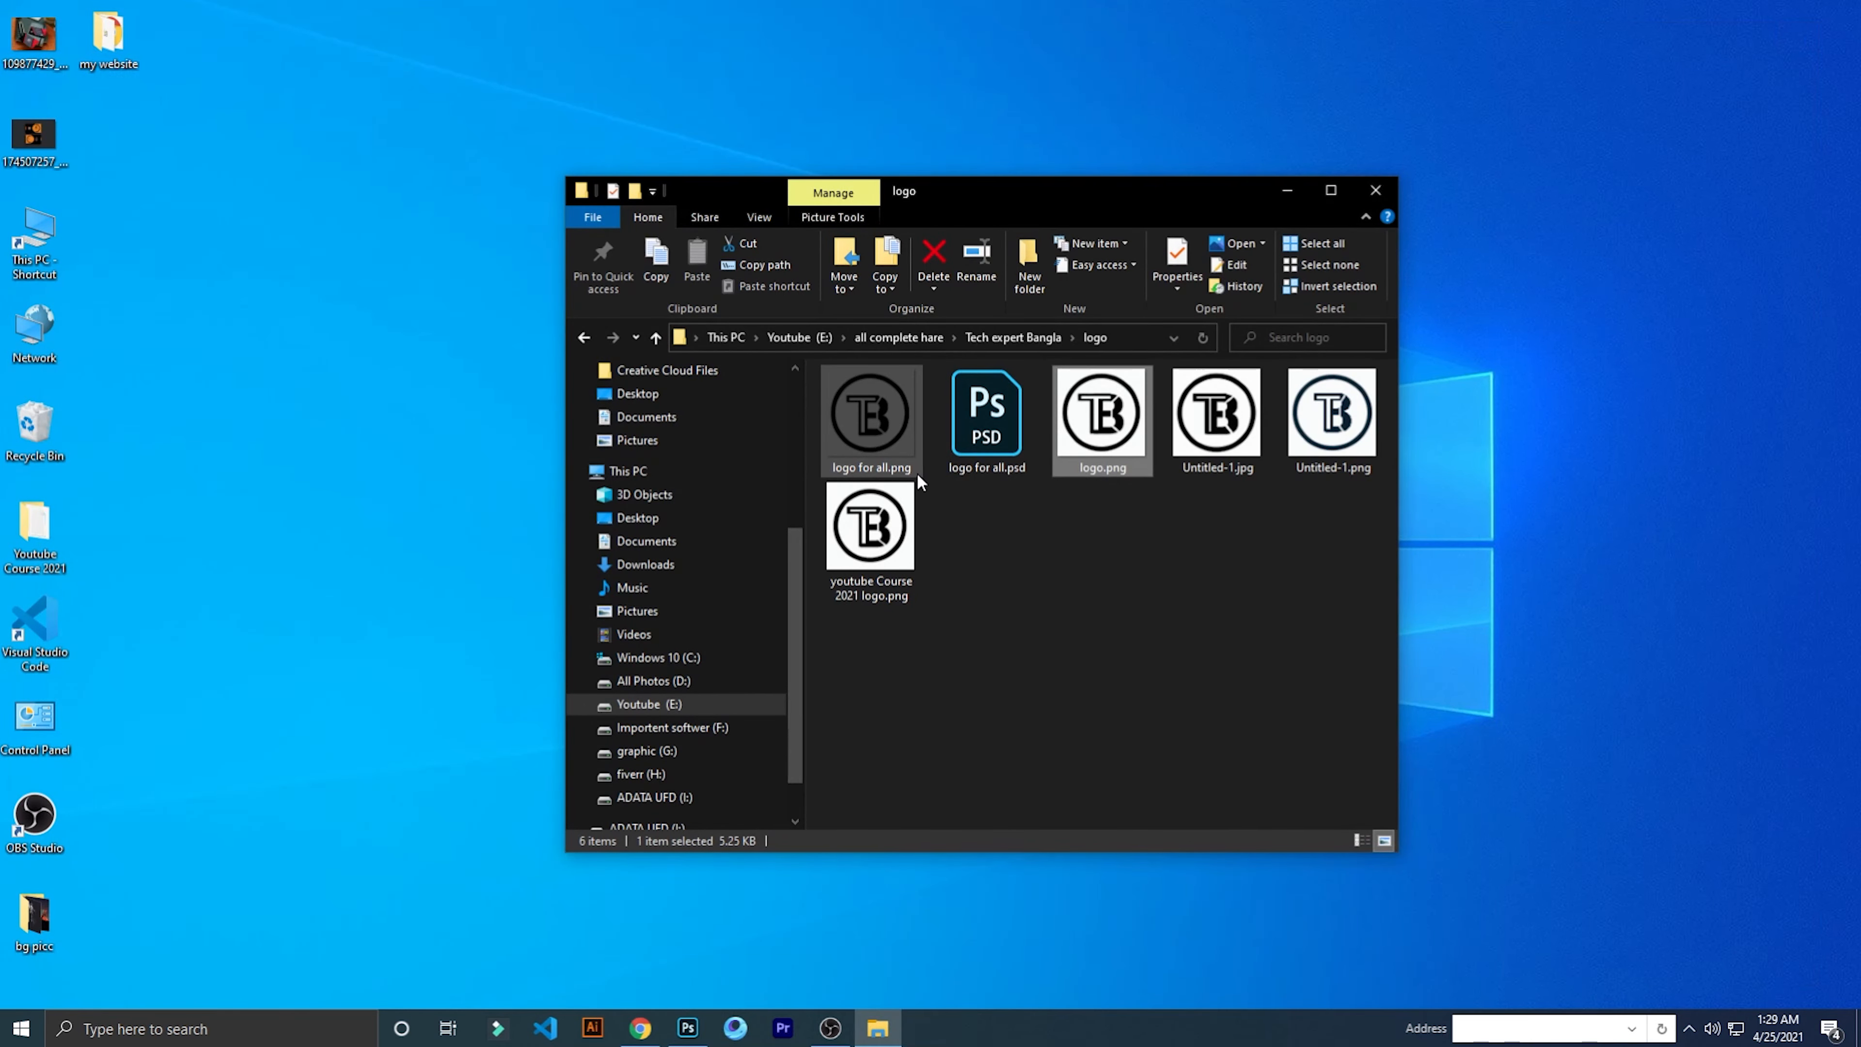
Switch back to Photoshop and hide the Background layer of the logo document.
left_click(687, 1027)
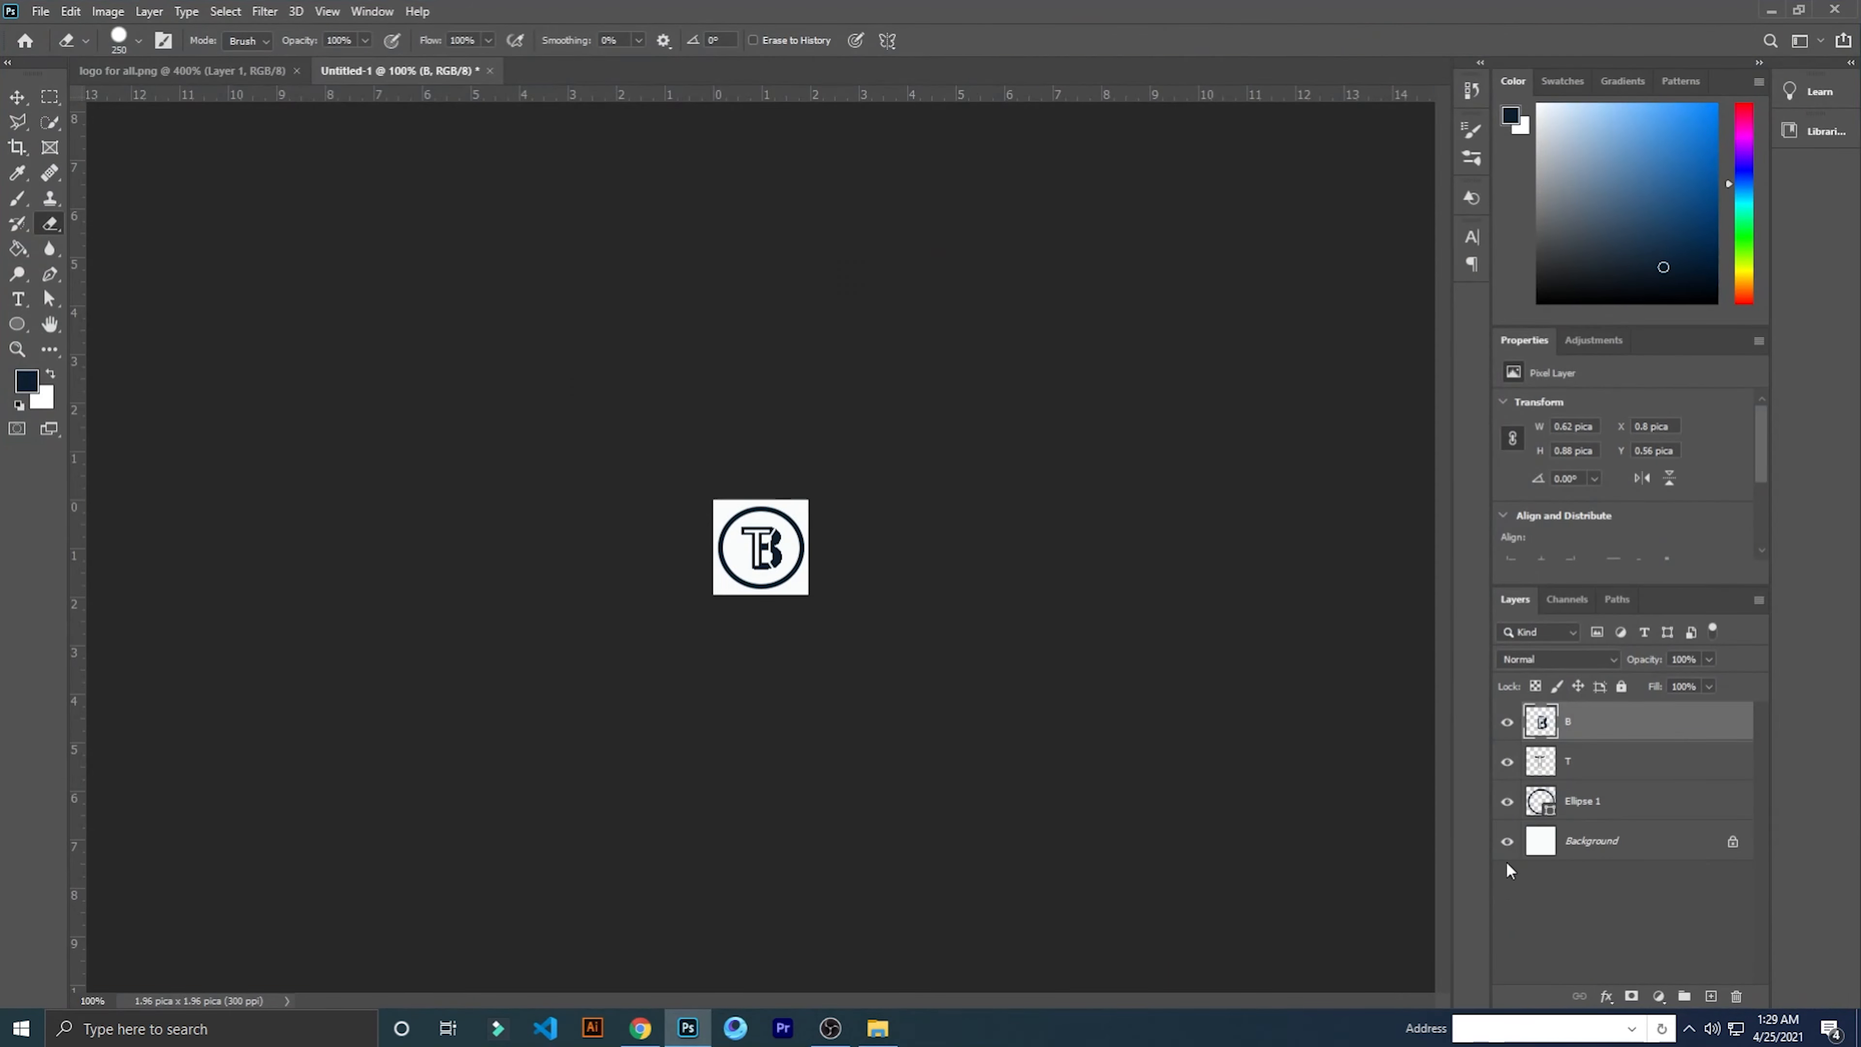
left_click(1506, 840)
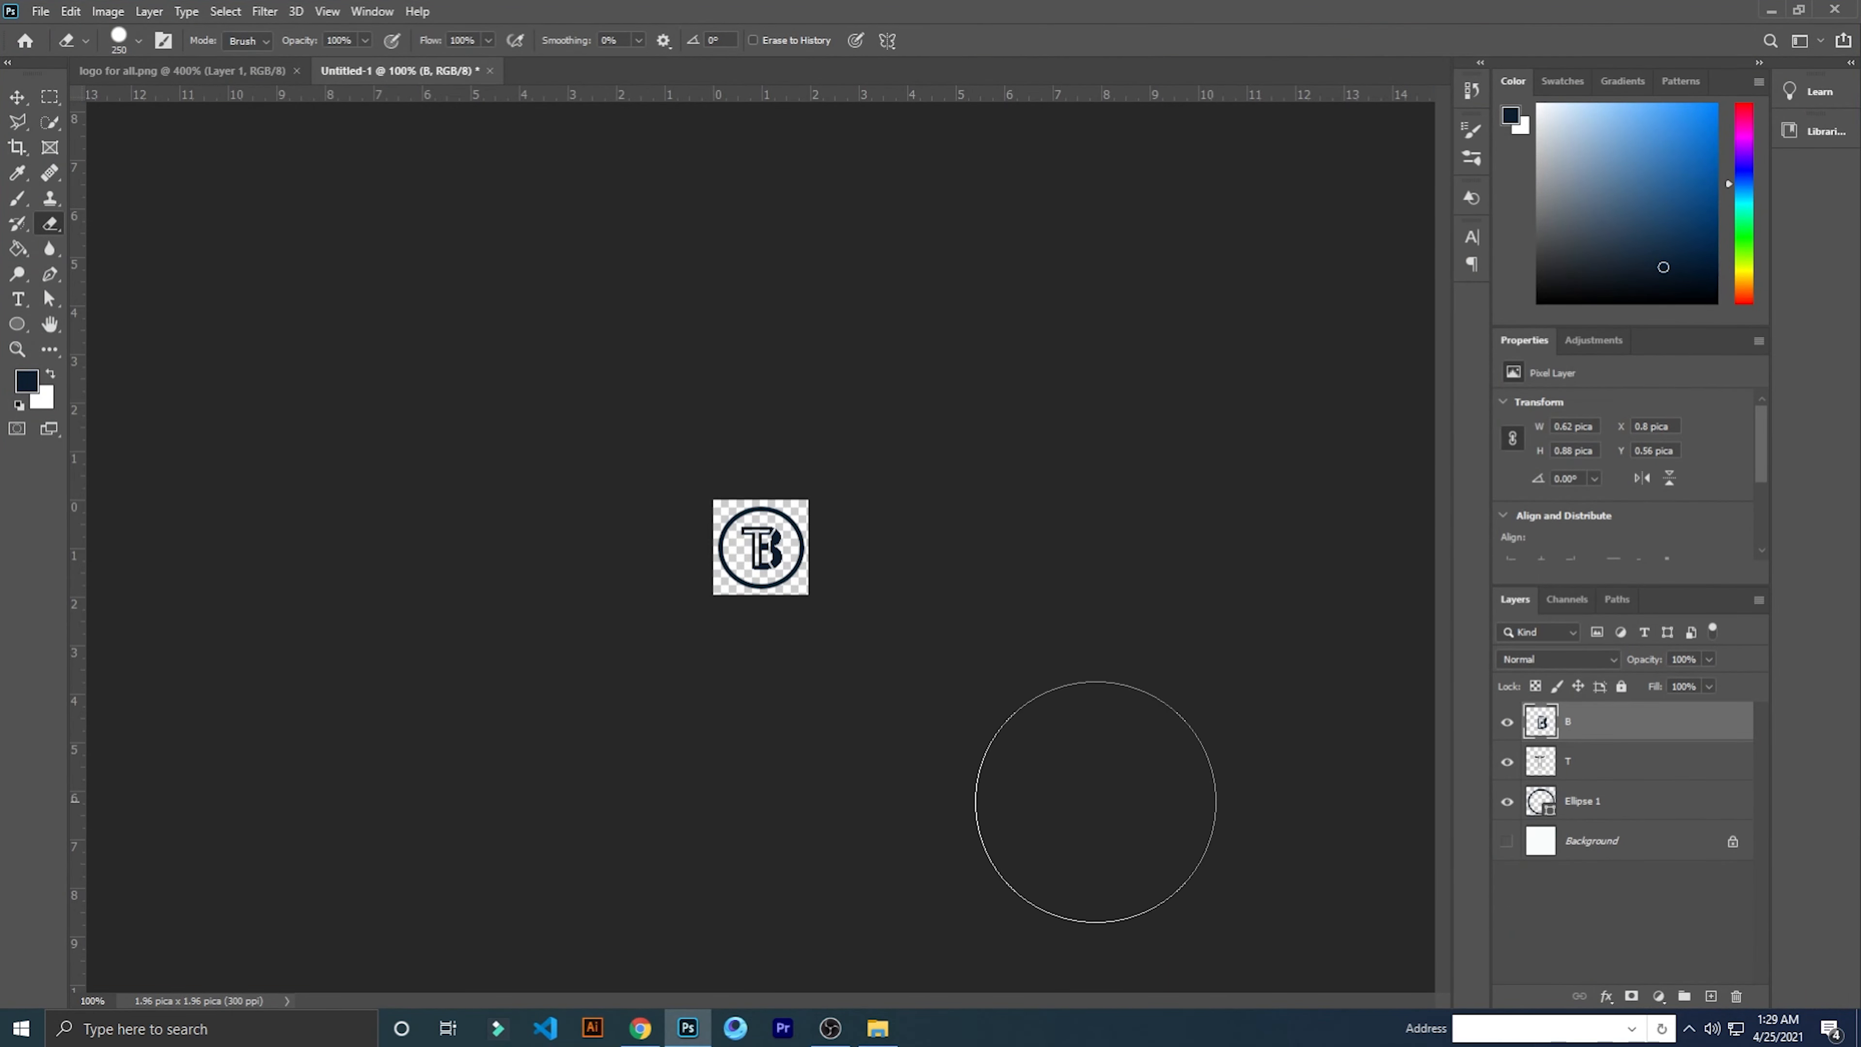